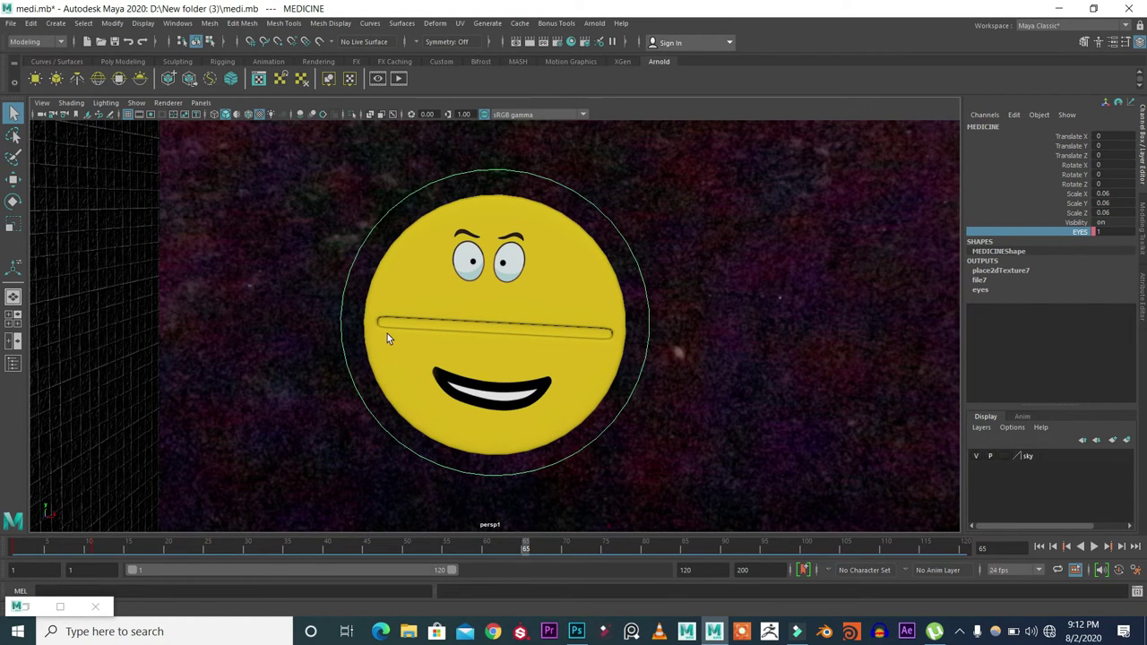
# Scrub the EYES attribute of MEDICINE through its values to preview the different eye expressions on the face
pyautogui.keyDown('alt'); pyautogui.moveTo(388, 337); pyautogui.dragTo(462, 293); pyautogui.keyUp('alt')
pyautogui.keyDown('alt'); pyautogui.moveTo(462, 293); pyautogui.dragTo(530, 259, button='right'); pyautogui.keyUp('alt')
pyautogui.click(676, 257)
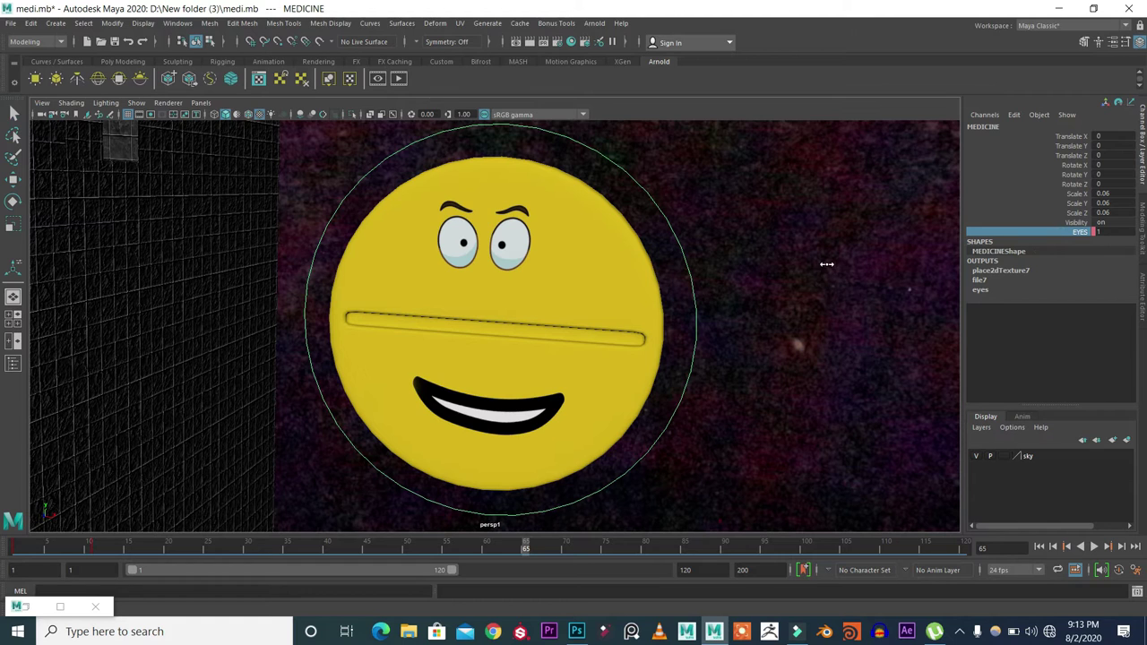
pyautogui.moveTo(828, 265); pyautogui.dragTo(866, 270, button='middle')
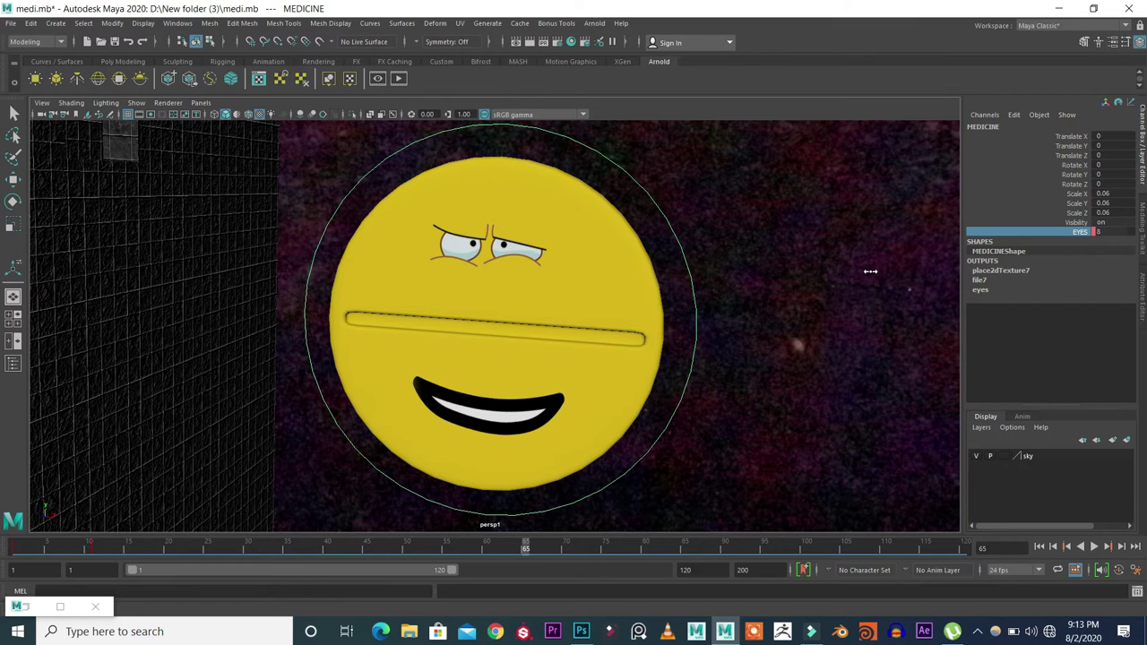
pyautogui.moveTo(870, 271); pyautogui.dragTo(874, 274, button='middle')
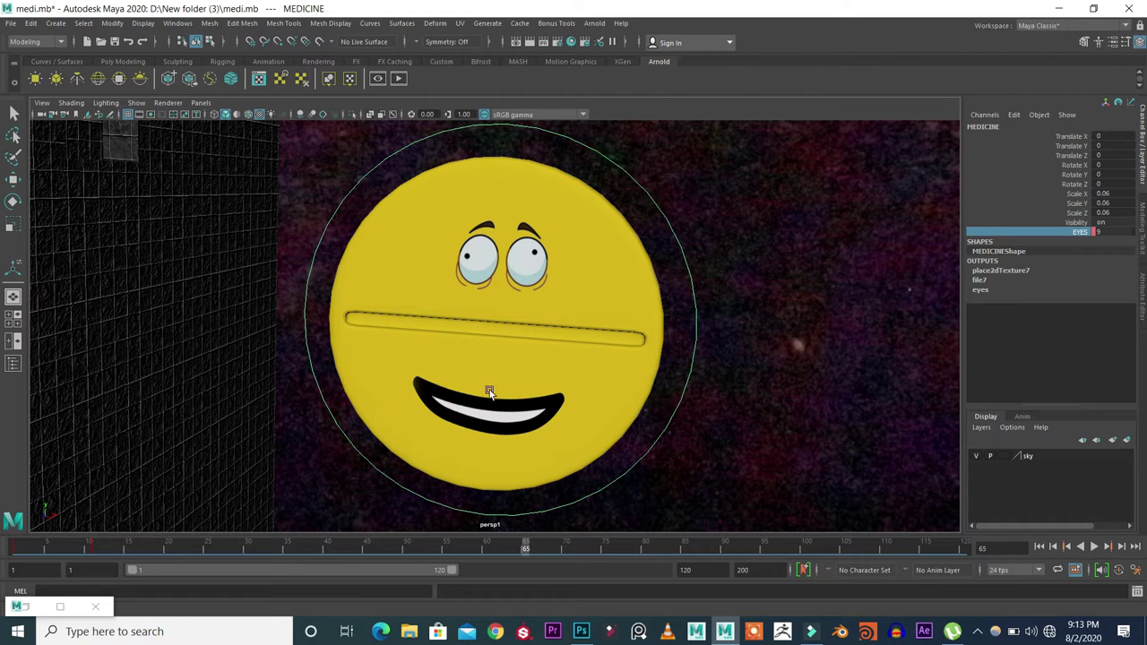
pyautogui.keyDown('alt'); pyautogui.moveTo(495, 396); pyautogui.dragTo(492, 353, button='middle'); pyautogui.keyUp('alt')
pyautogui.scroll(2, 492, 353)
pyautogui.keyDown('alt'); pyautogui.moveTo(492, 353); pyautogui.dragTo(513, 340); pyautogui.keyUp('alt')
pyautogui.keyDown('alt'); pyautogui.moveTo(510, 324); pyautogui.dragTo(510, 344, button='middle'); pyautogui.keyUp('alt')
pyautogui.keyDown('alt'); pyautogui.moveTo(425, 310); pyautogui.dragTo(430, 342, button='middle'); pyautogui.keyUp('alt')
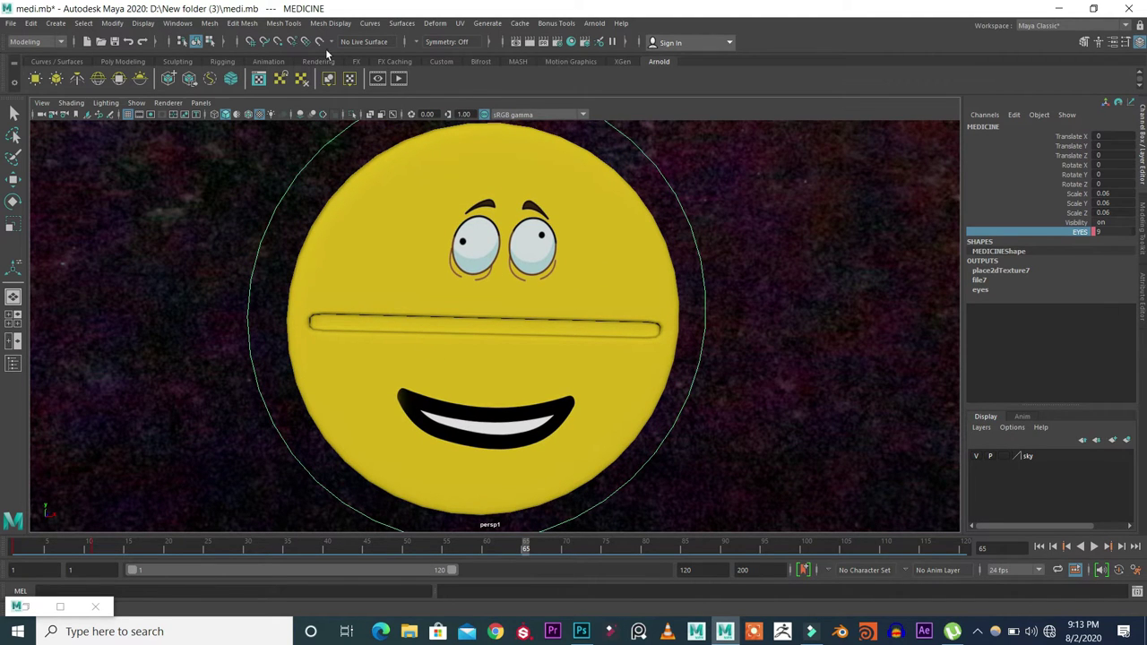
# Open the UV Editor without the UV Toolkit and display the yellow face mesh's UV layout beside the model
pyautogui.click(125, 61)
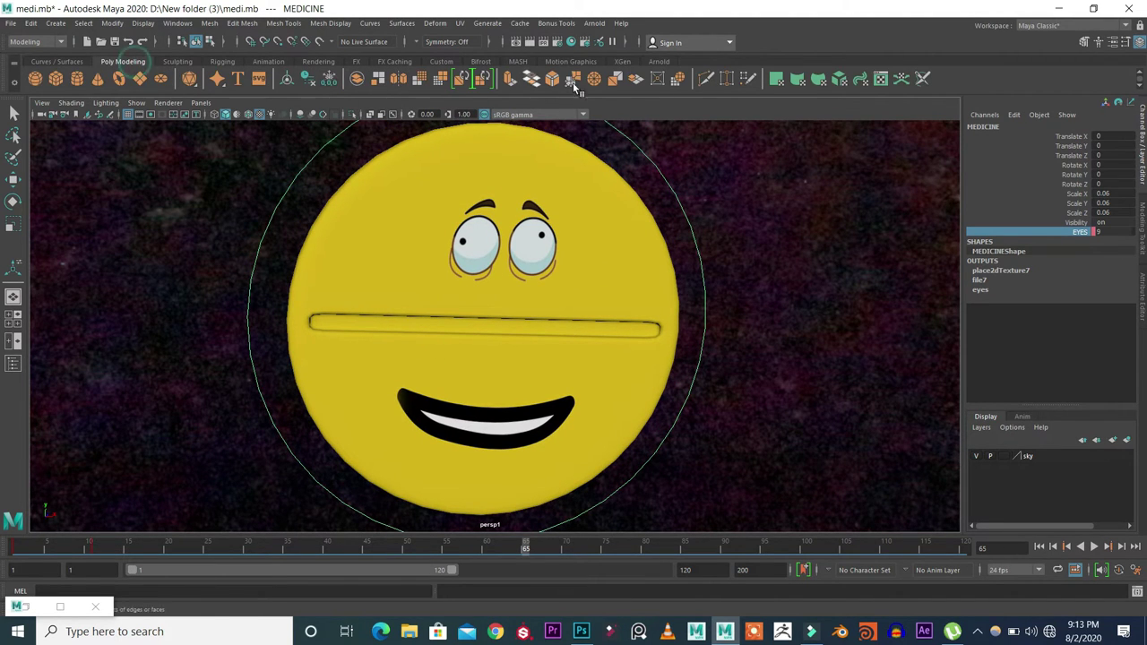
pyautogui.click(883, 79)
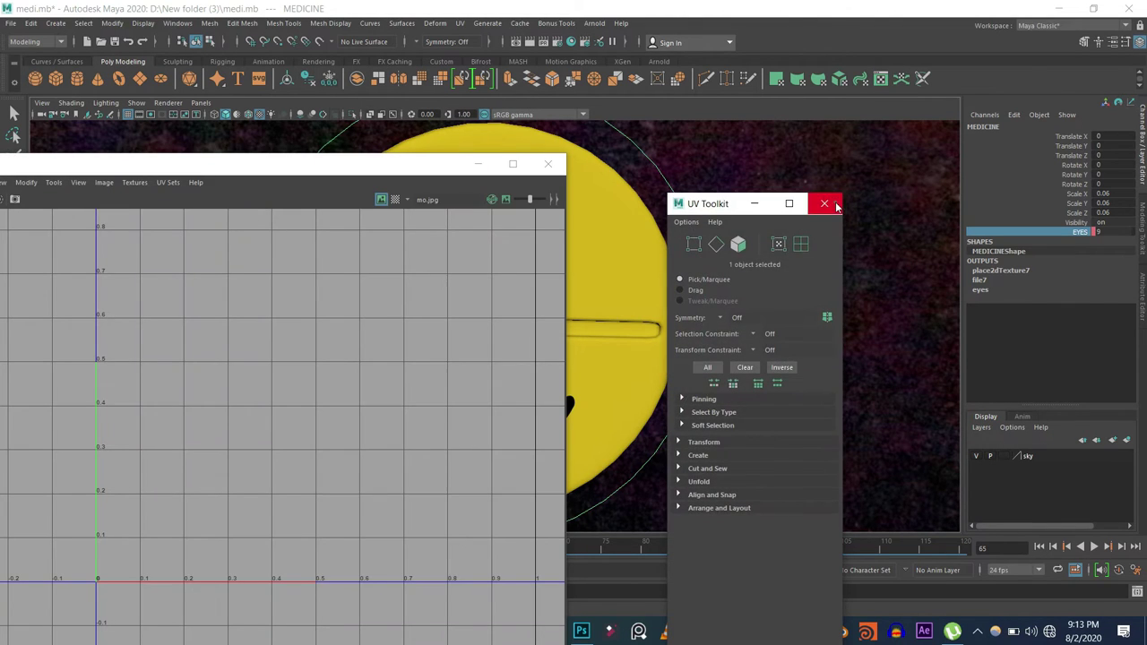
pyautogui.click(825, 204)
pyautogui.click(622, 215)
pyautogui.moveTo(479, 168); pyautogui.dragTo(862, 196)
# Open the Hypershade, enlarge its material browser, and examine the materials alongside the mo.jpg expression sheet in the UV Editor
pyautogui.click(571, 42)
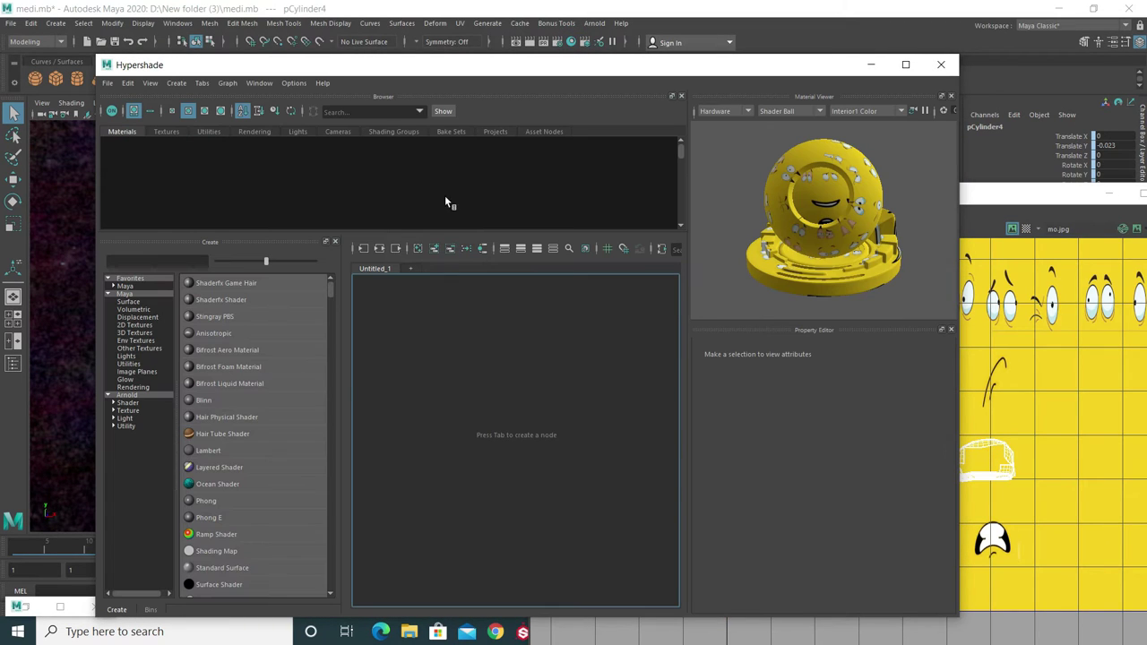
pyautogui.moveTo(372, 229); pyautogui.dragTo(374, 302)
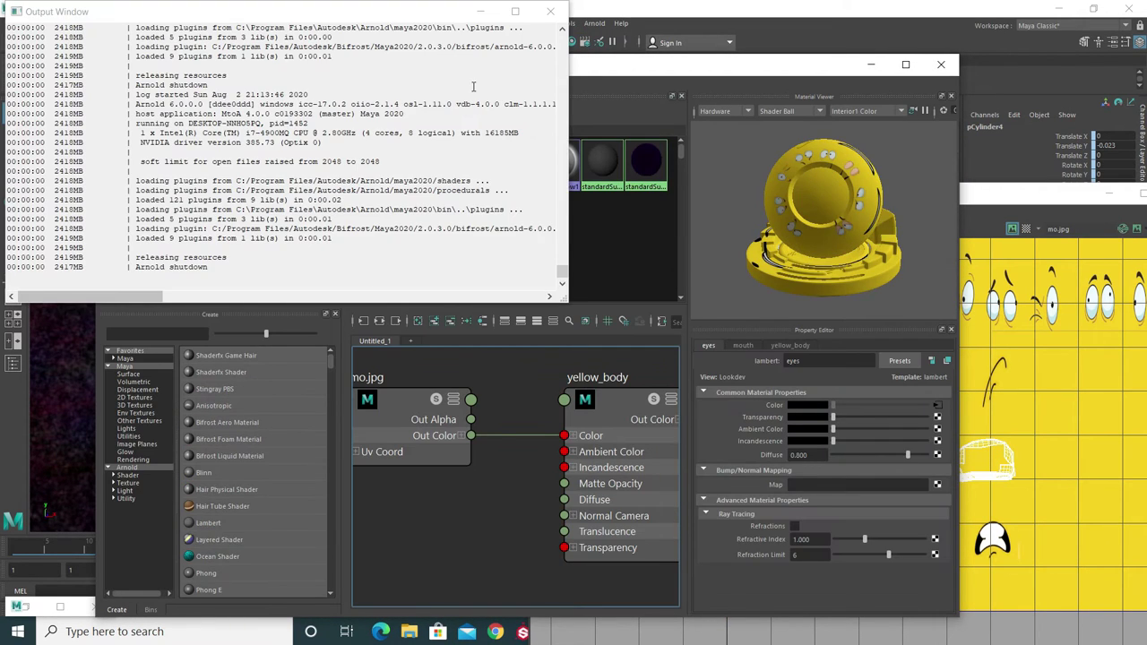
pyautogui.click(550, 10)
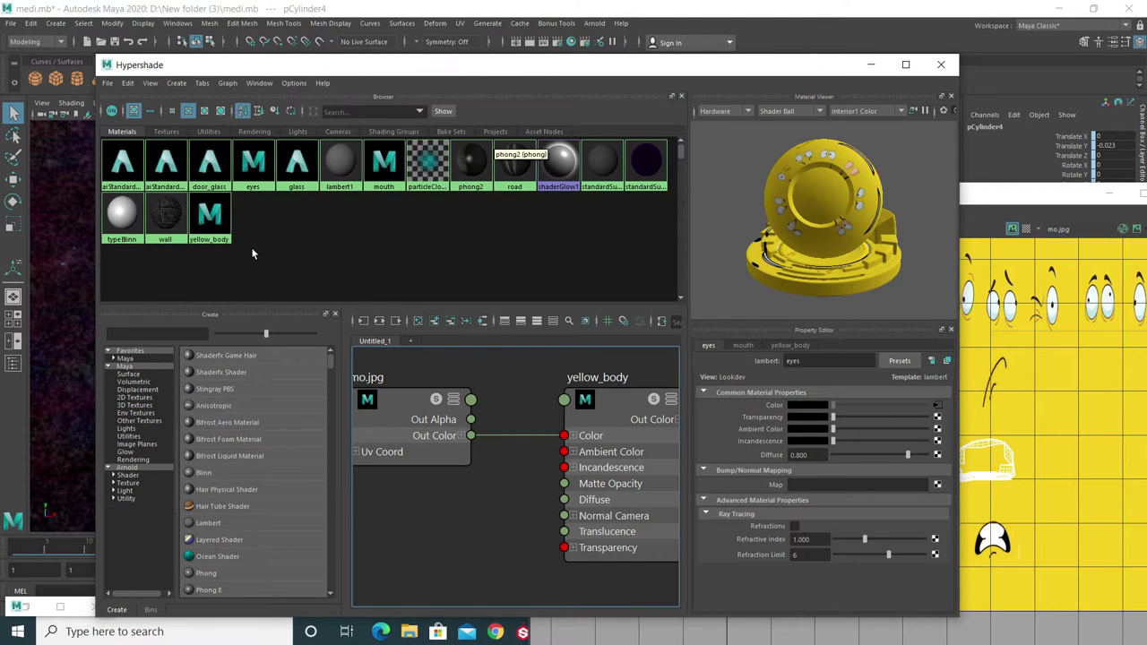
pyautogui.moveTo(486, 75); pyautogui.dragTo(354, 74)
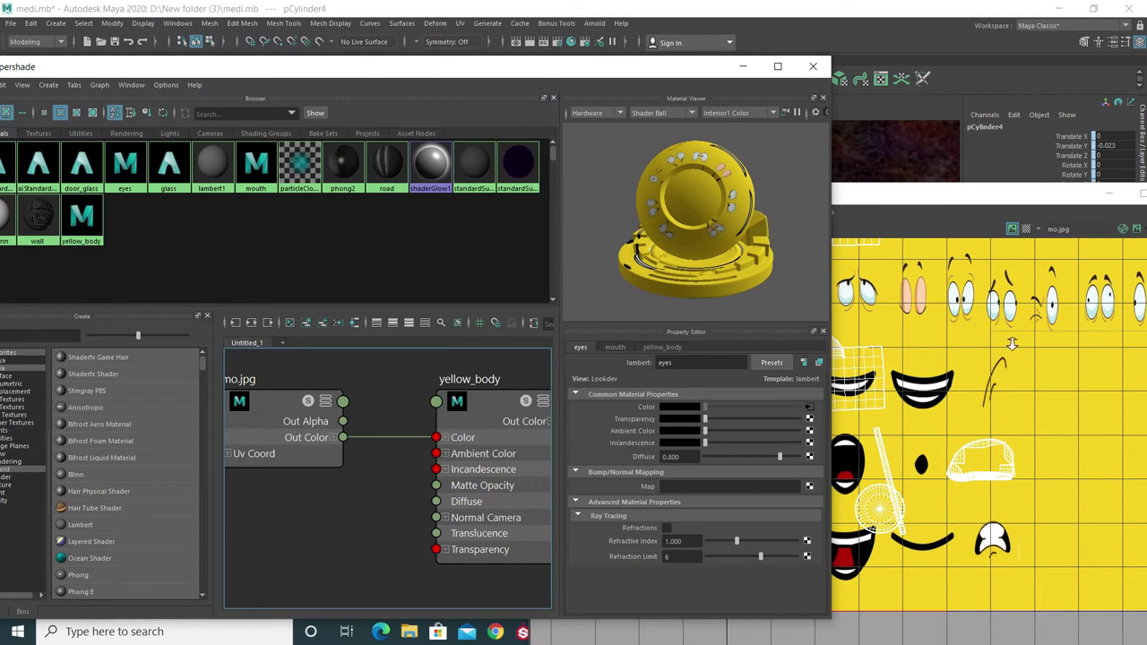
pyautogui.scroll(-2, 1012, 343)
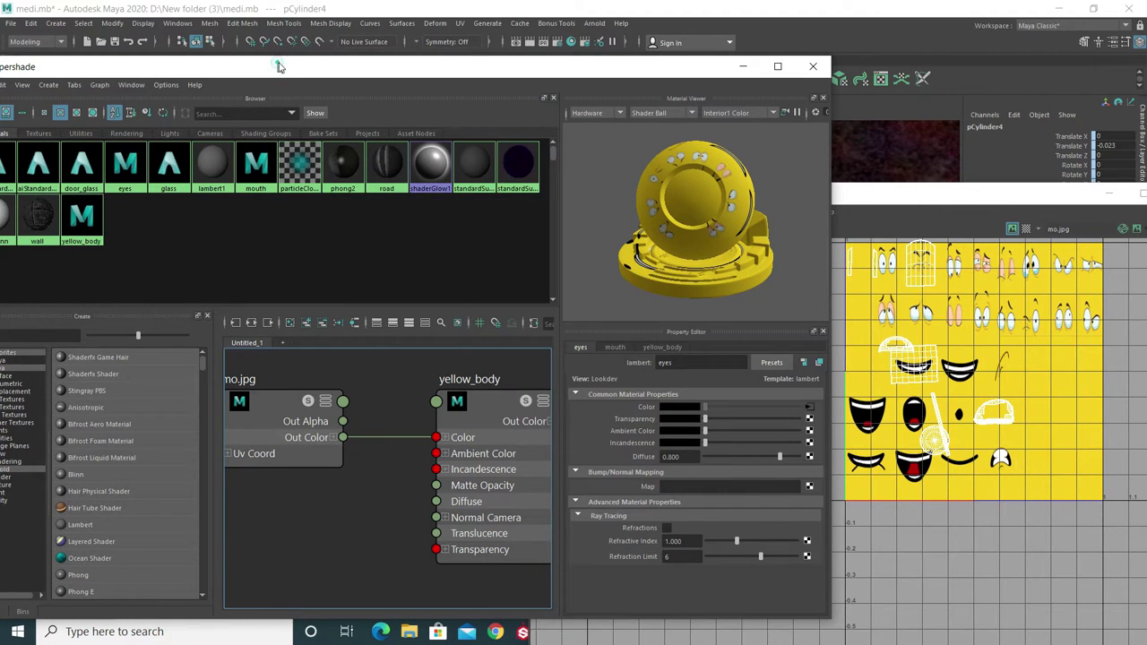
pyautogui.moveTo(279, 67); pyautogui.dragTo(379, 132)
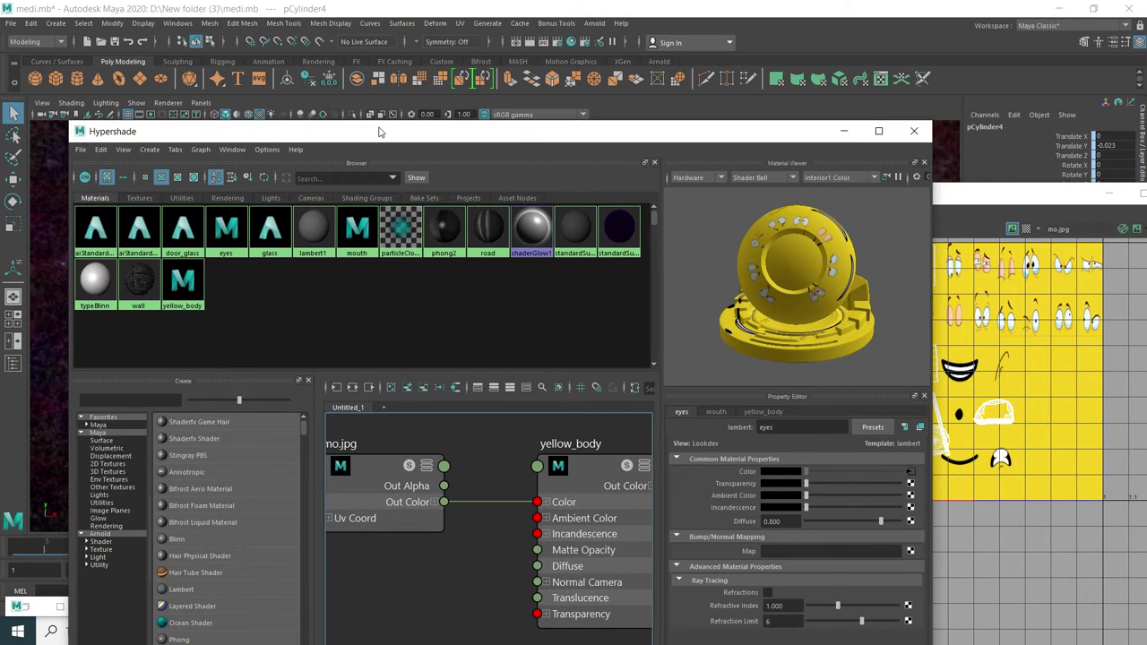
# Inspect the eyes material, and select the eye and mouth face regions of the mesh to examine their separate UV areas
pyautogui.click(225, 228)
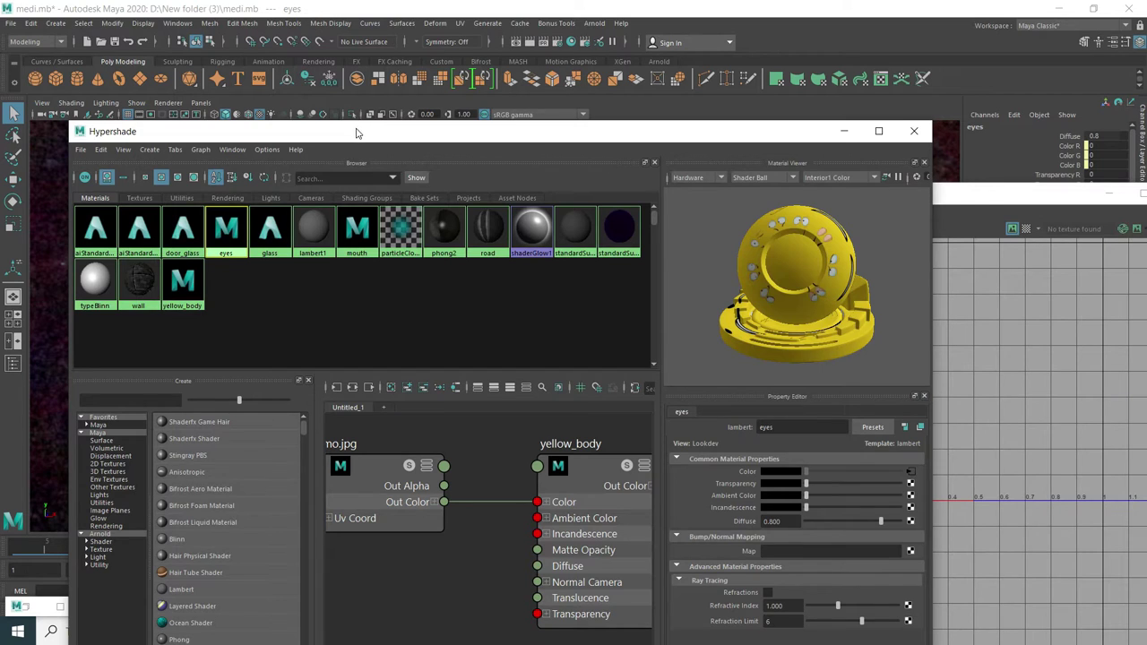
pyautogui.moveTo(356, 127); pyautogui.dragTo(435, 406)
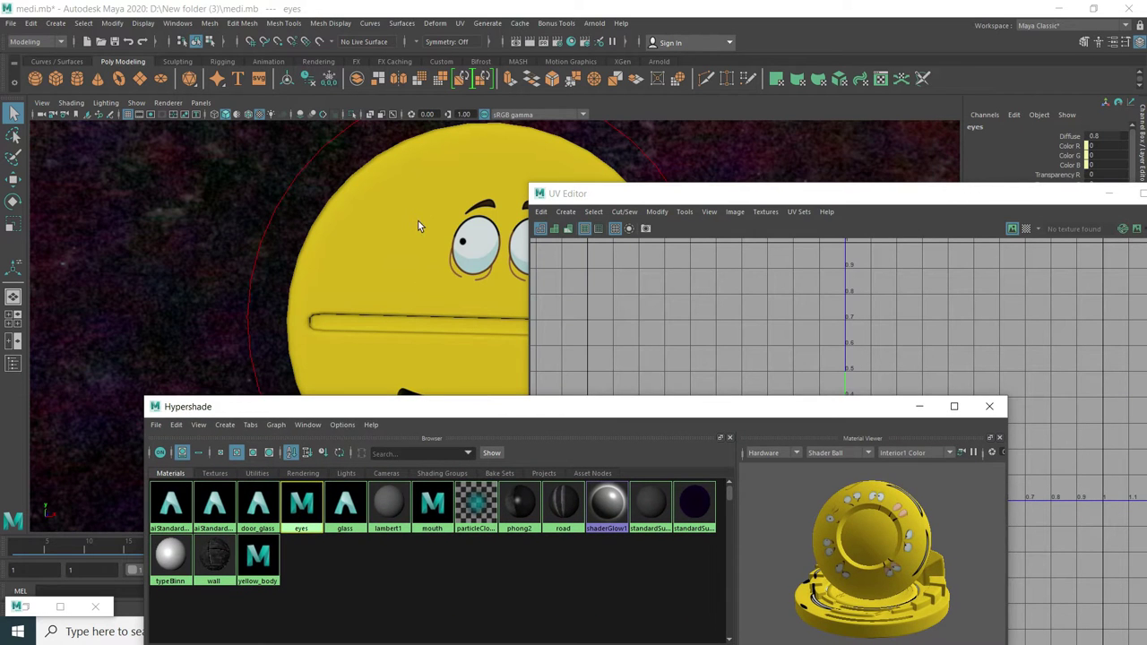
pyautogui.click(465, 231)
pyautogui.click(466, 231)
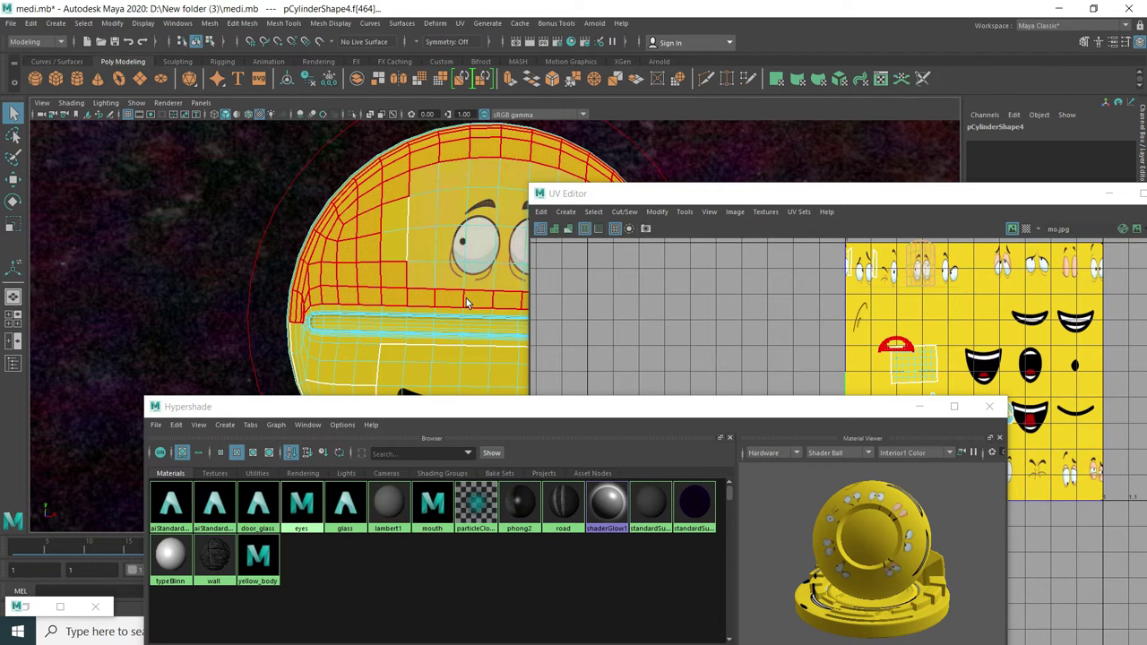
pyautogui.keyDown('alt'); pyautogui.moveTo(375, 275); pyautogui.dragTo(317, 179, button='middle'); pyautogui.keyUp('alt')
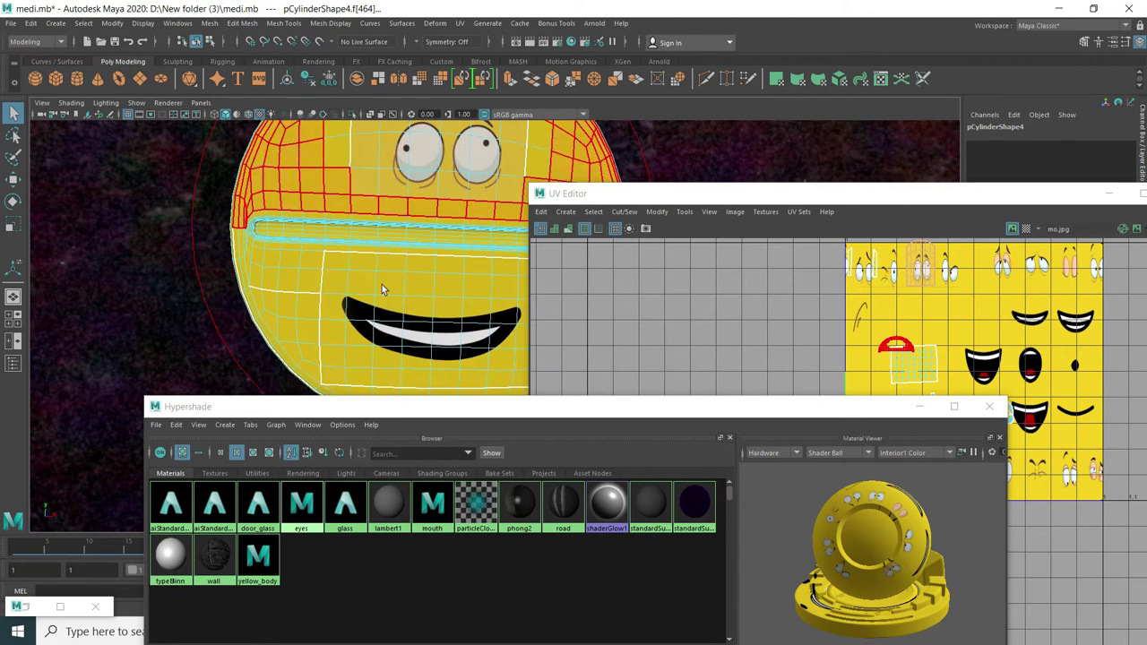
pyautogui.click(392, 320)
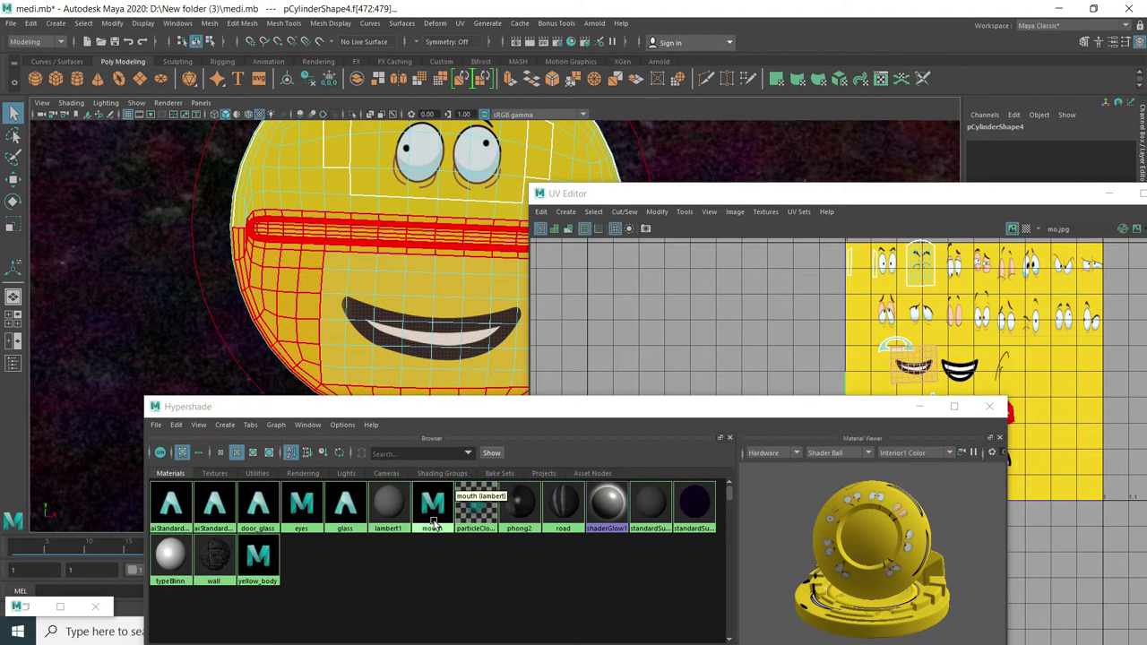
pyautogui.scroll(-5, 277, 244)
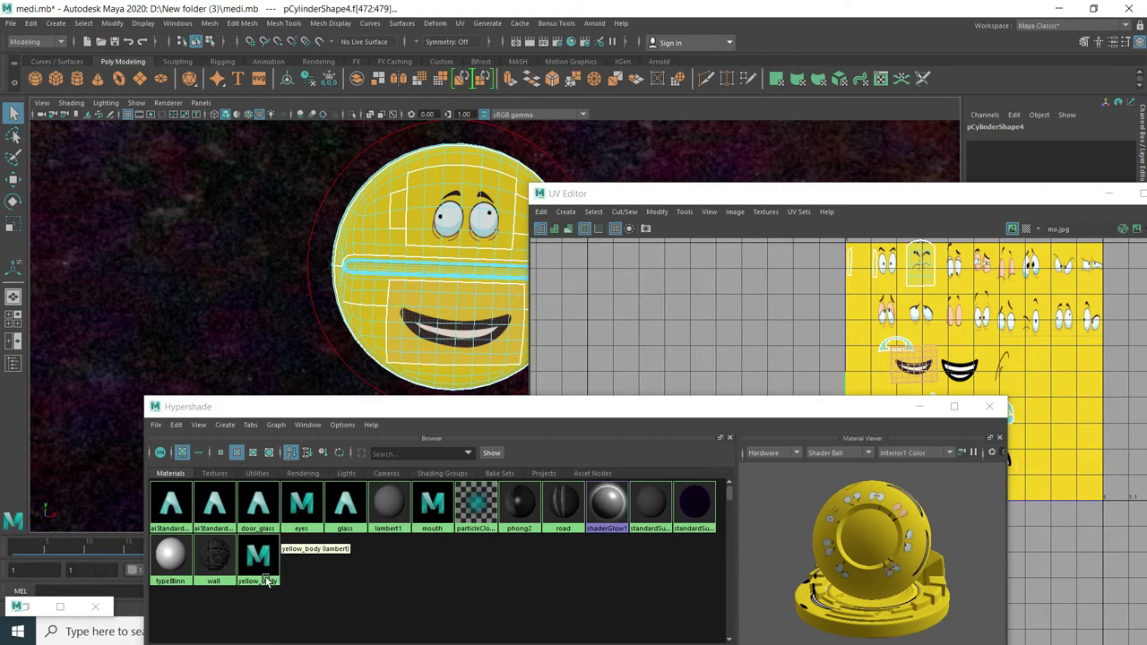
# Close the Hypershade and the UV Editor
pyautogui.click(986, 408)
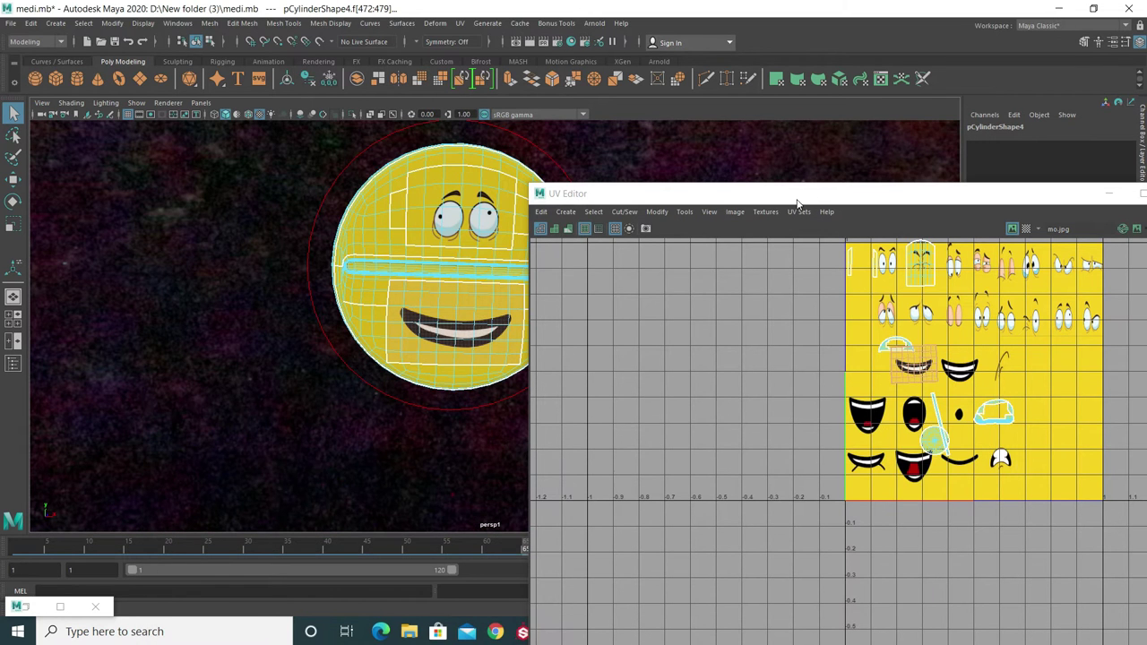
pyautogui.moveTo(795, 202); pyautogui.dragTo(496, 205)
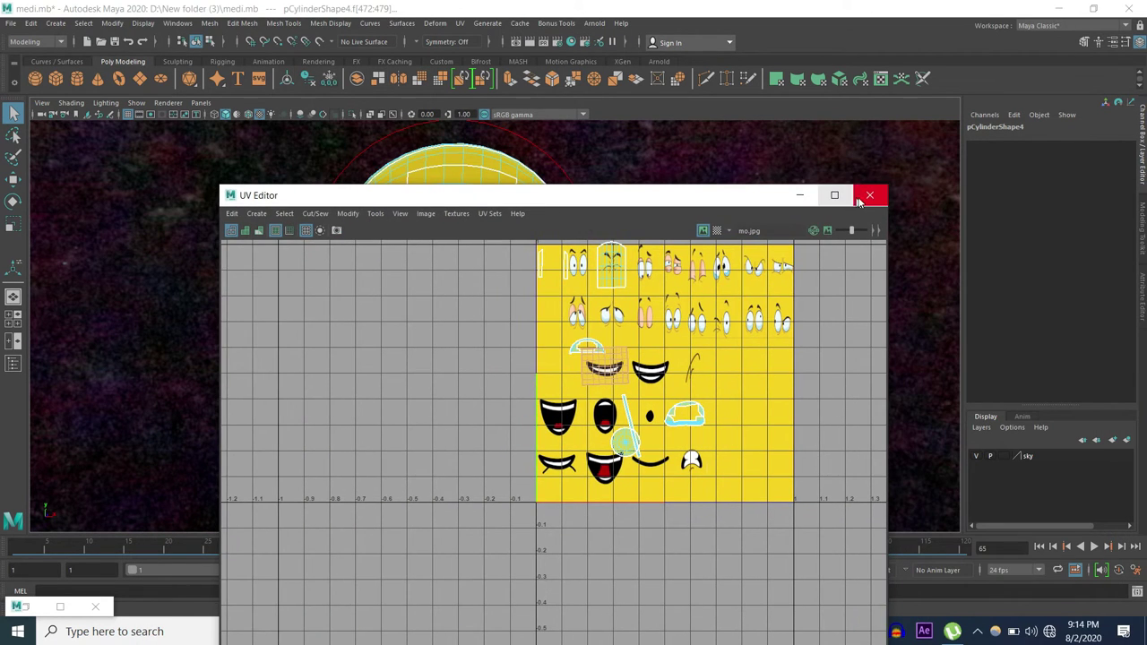
pyautogui.click(868, 195)
# Leave face selection on the yellow mesh and select the MEDICINE control
pyautogui.click(422, 319)
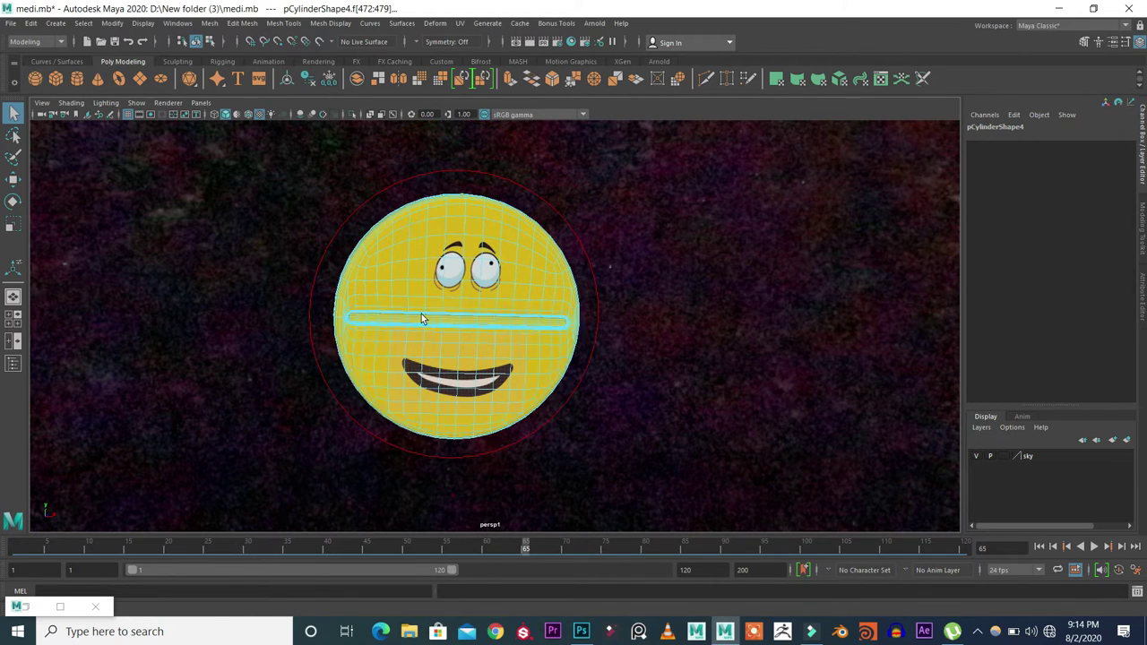
pyautogui.moveTo(432, 260); pyautogui.dragTo(497, 235, button='right')
pyautogui.click(582, 222)
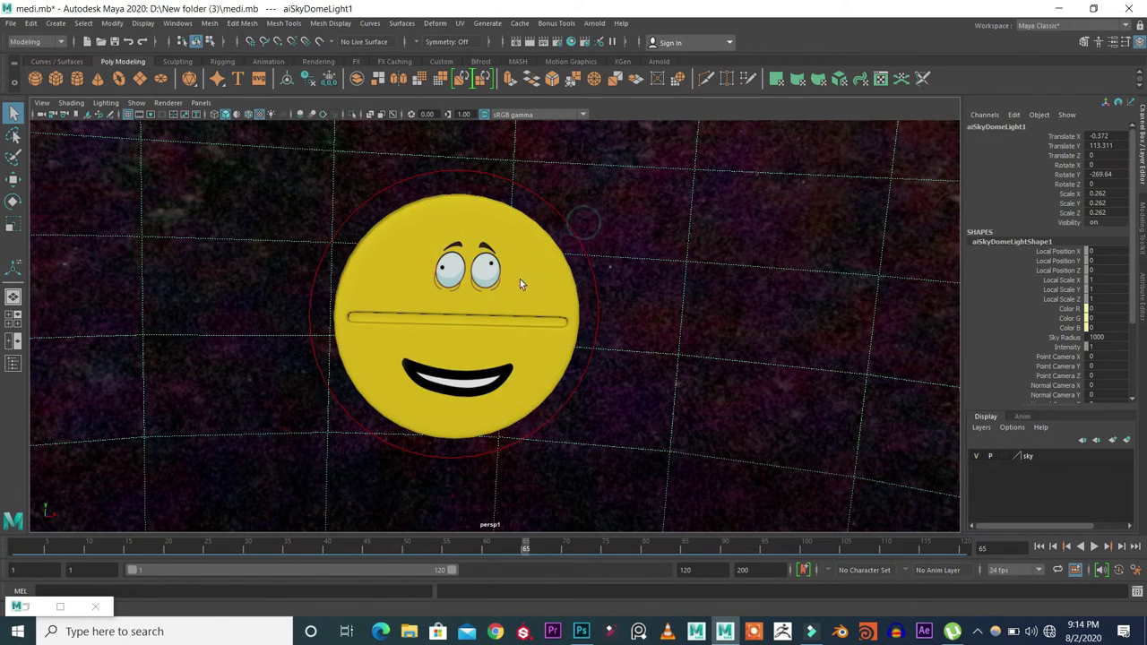
pyautogui.scroll(5, 498, 283)
pyautogui.scroll(-5, 498, 283)
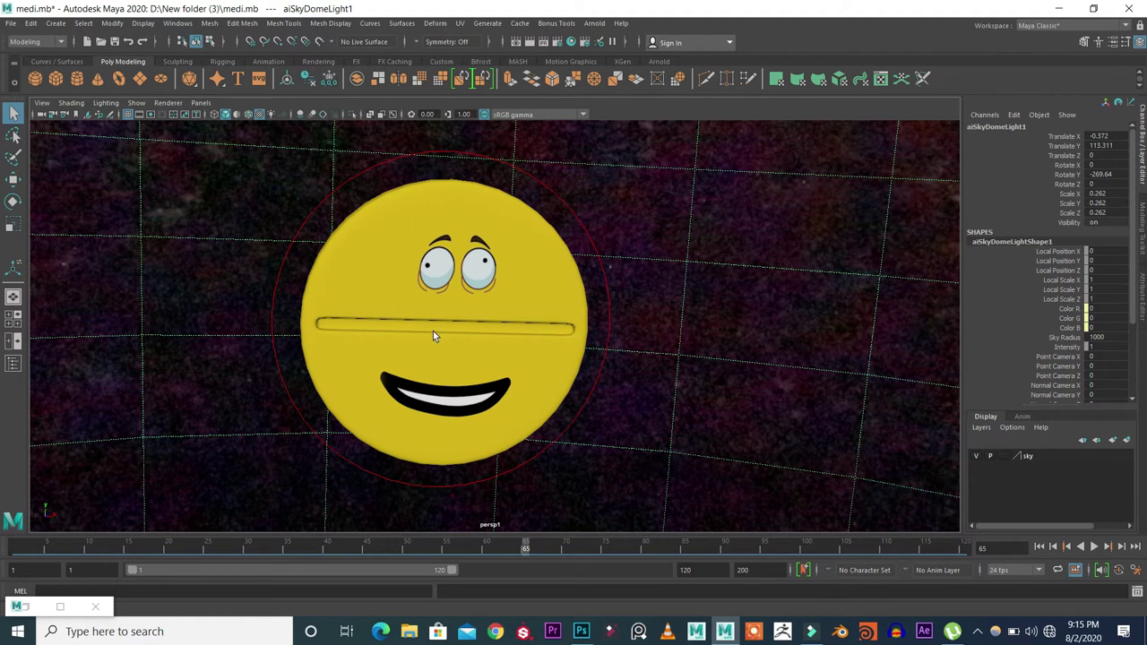
pyautogui.scroll(3, 435, 345)
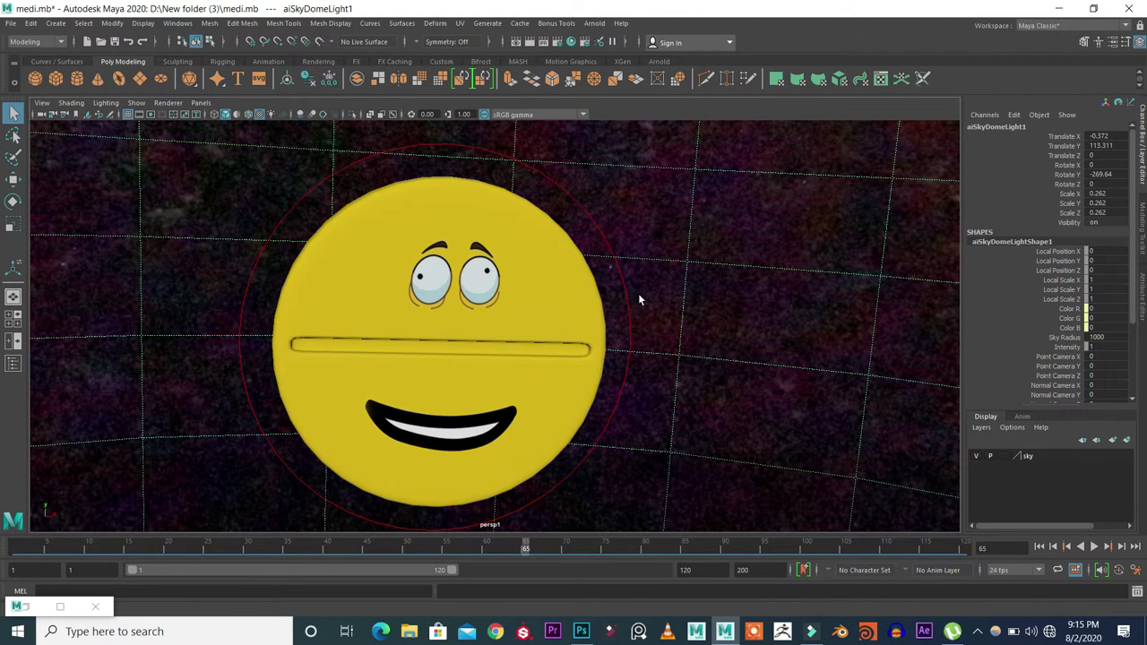
pyautogui.click(529, 304)
pyautogui.scroll(-2, 530, 305)
# Try rotating and scaling the whole face with the MEDICINE control, undoing each transformation
pyautogui.press('e')
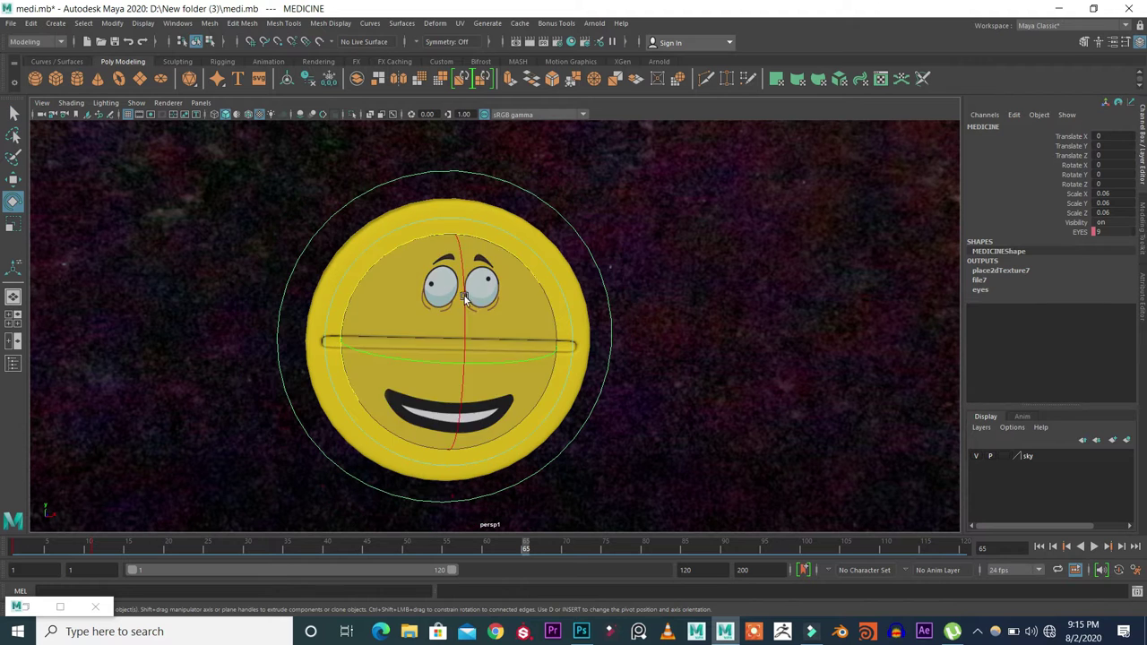
pyautogui.moveTo(414, 237); pyautogui.dragTo(430, 279)
pyautogui.hotkey('ctrl', 'z')
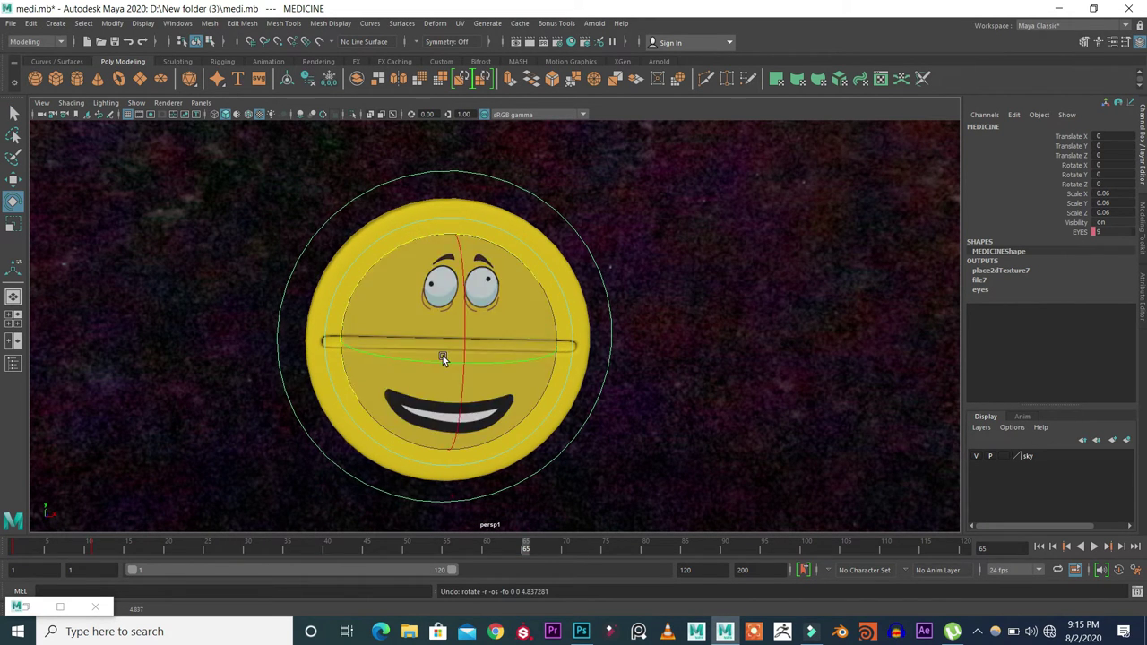
pyautogui.press('r')
pyautogui.moveTo(445, 352); pyautogui.dragTo(266, 291)
pyautogui.hotkey('ctrl', 'z')
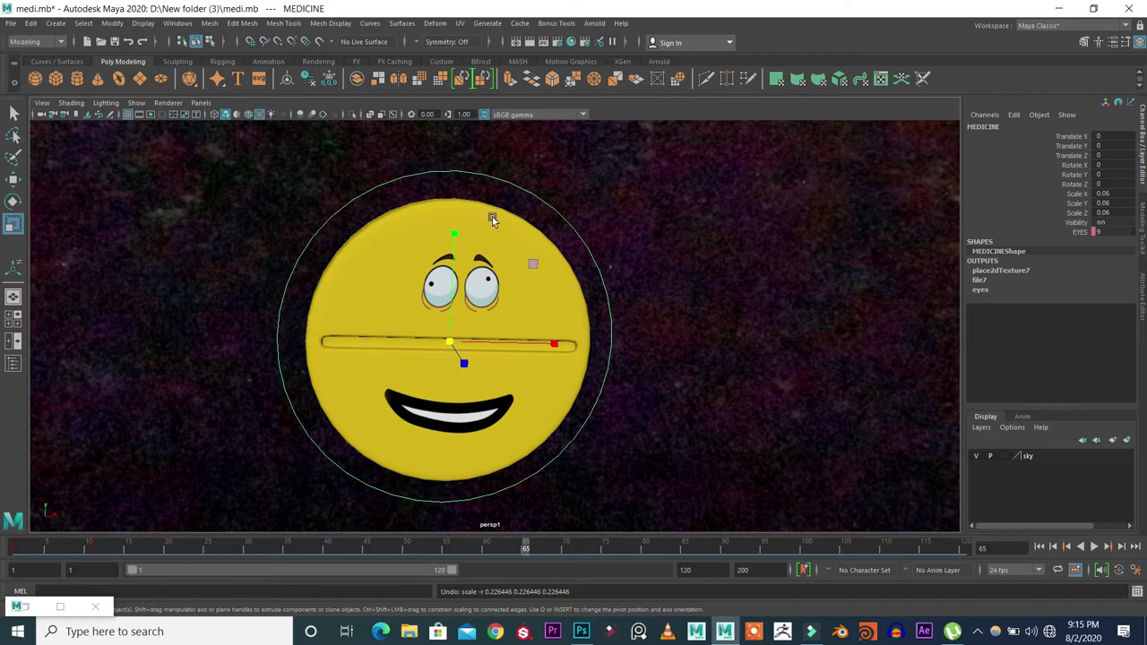
# Add a keyable integer attribute named mouth to MEDICINE, with minimum 0, maximum 12 and default 0
pyautogui.click(1012, 117)
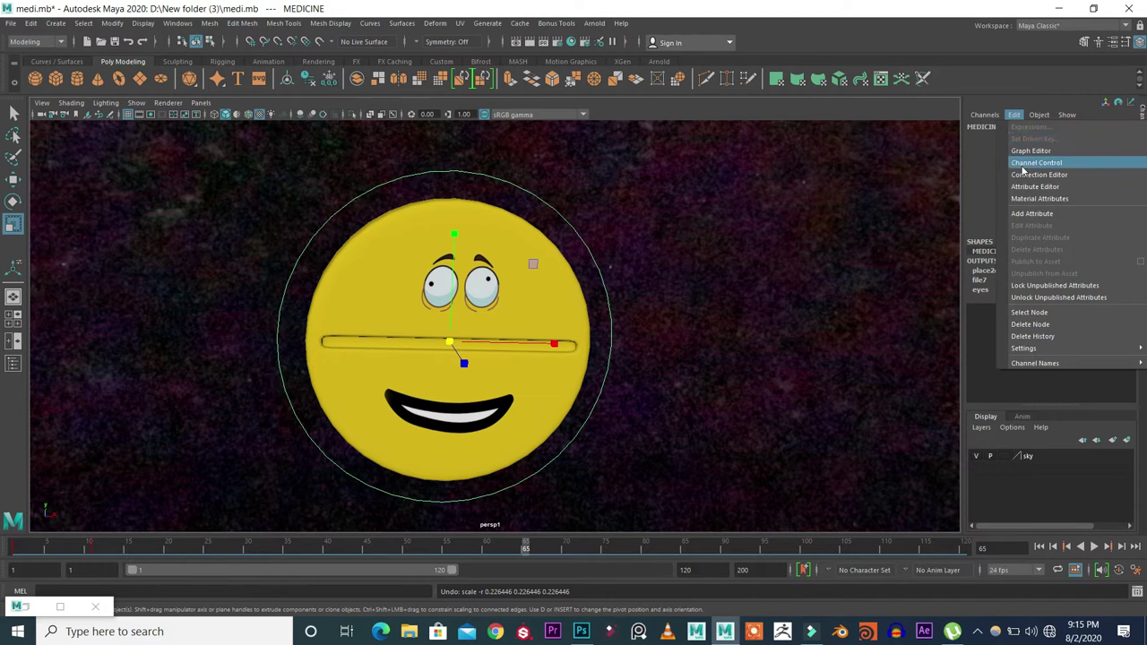
pyautogui.click(1017, 214)
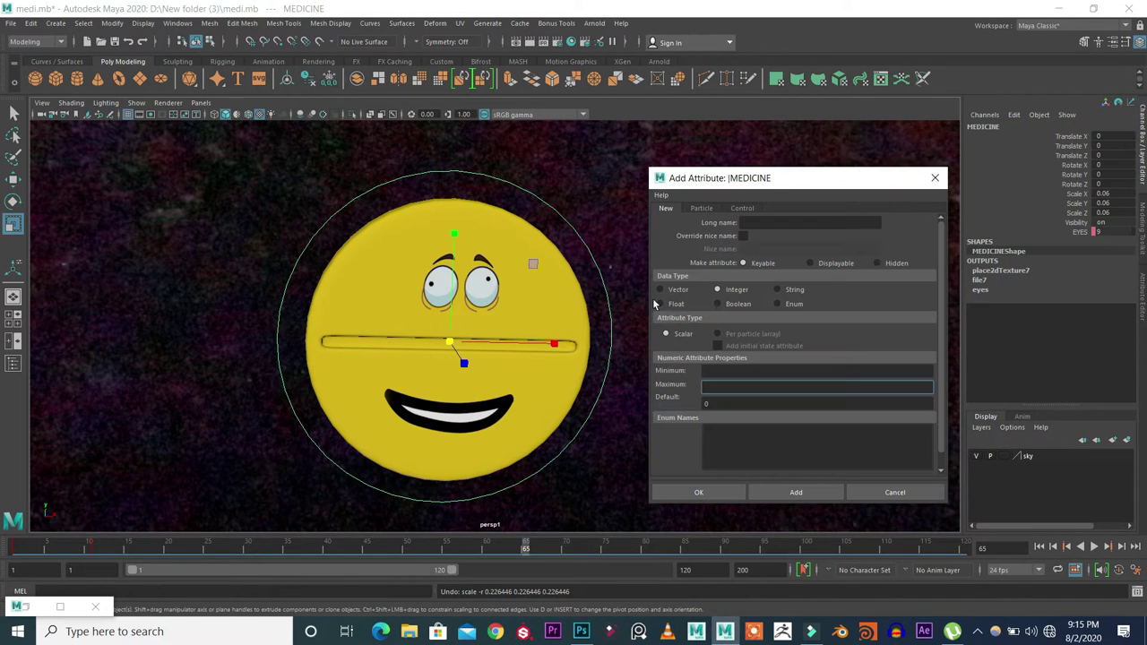
pyautogui.click(752, 222)
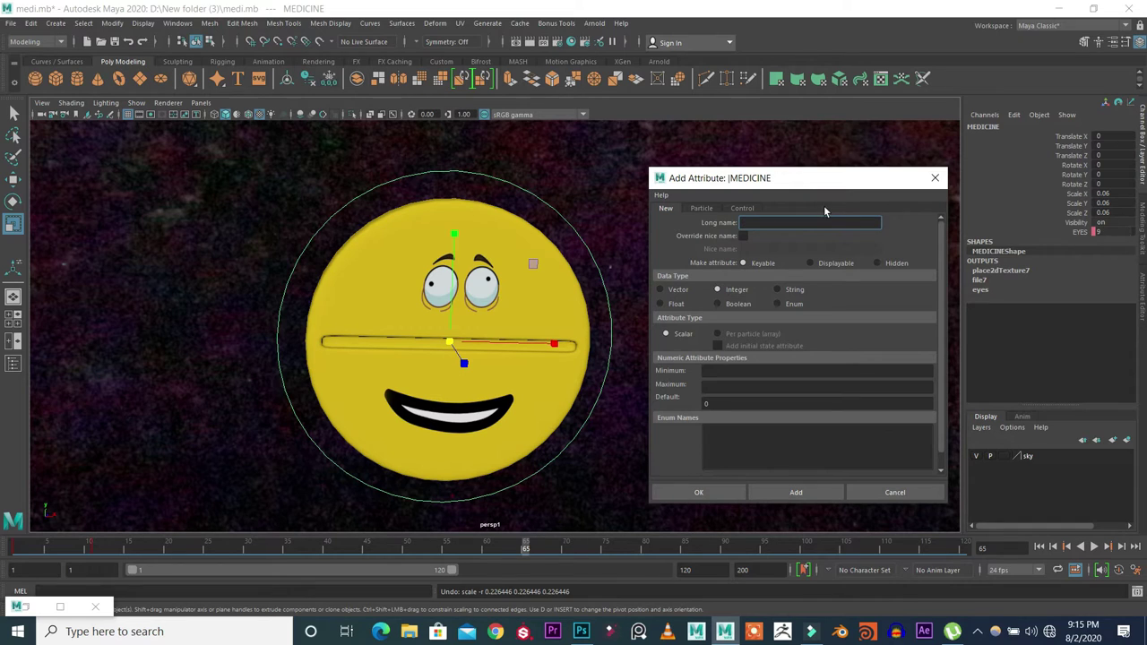
pyautogui.write('mouth')
pyautogui.click(727, 372)
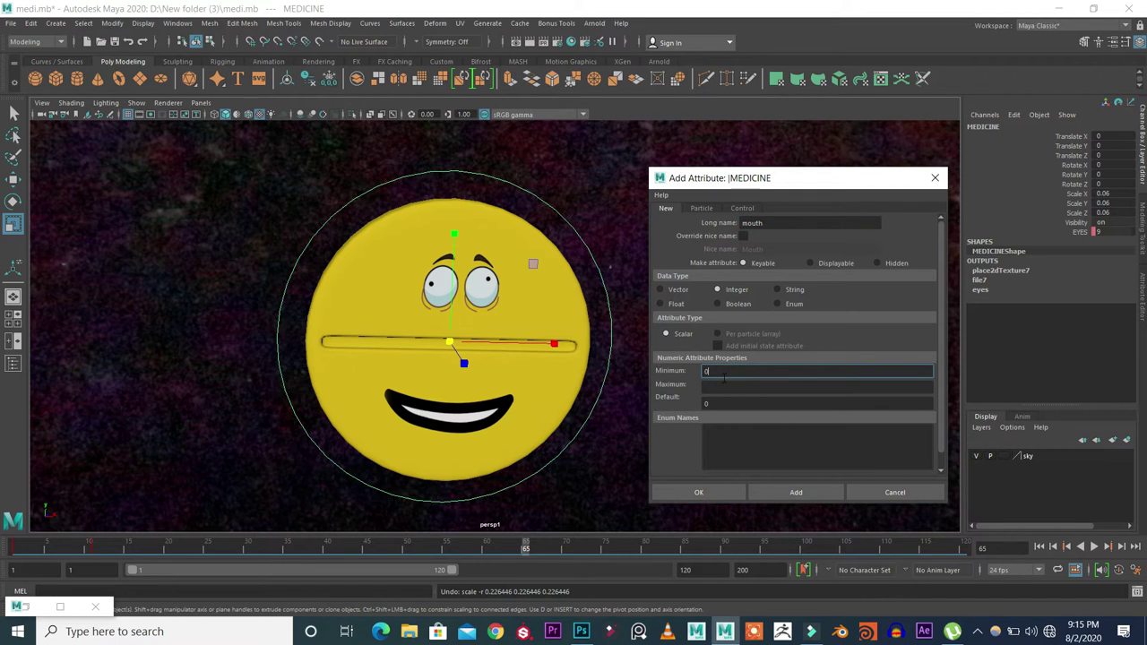
pyautogui.click(706, 385)
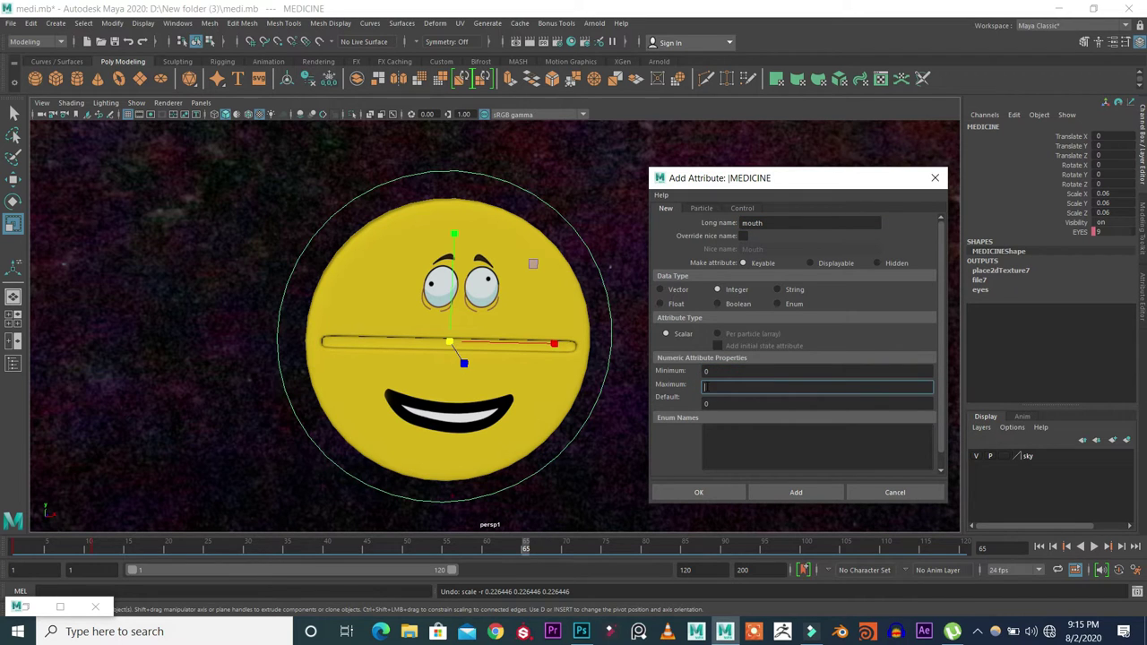
pyautogui.write('12')
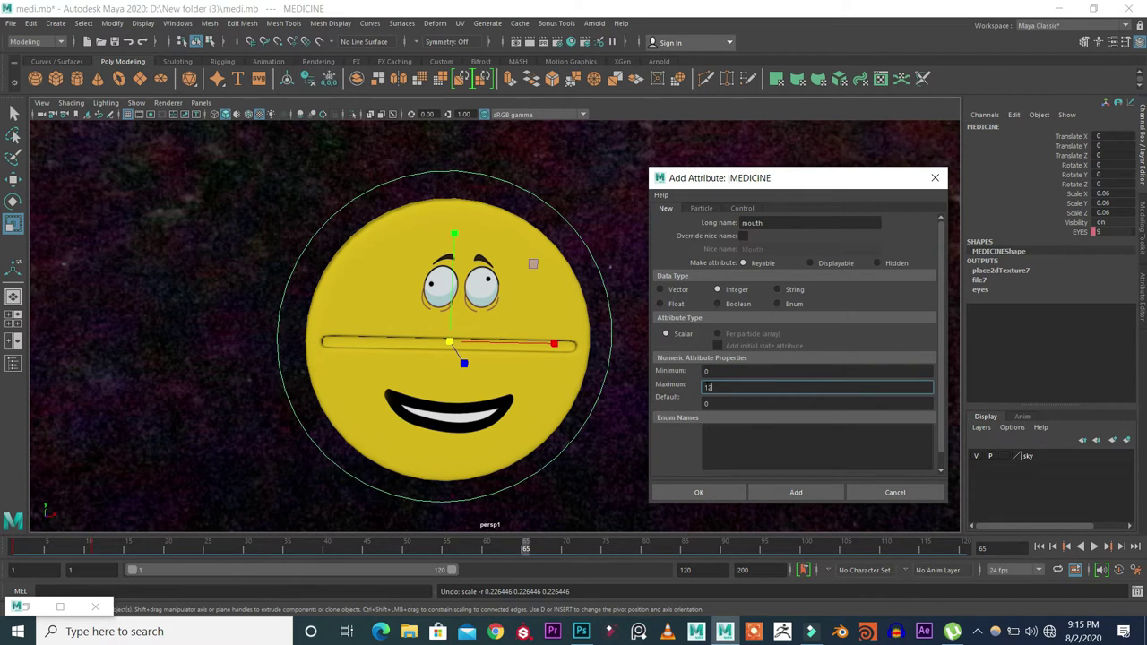
pyautogui.click(794, 492)
pyautogui.click(935, 177)
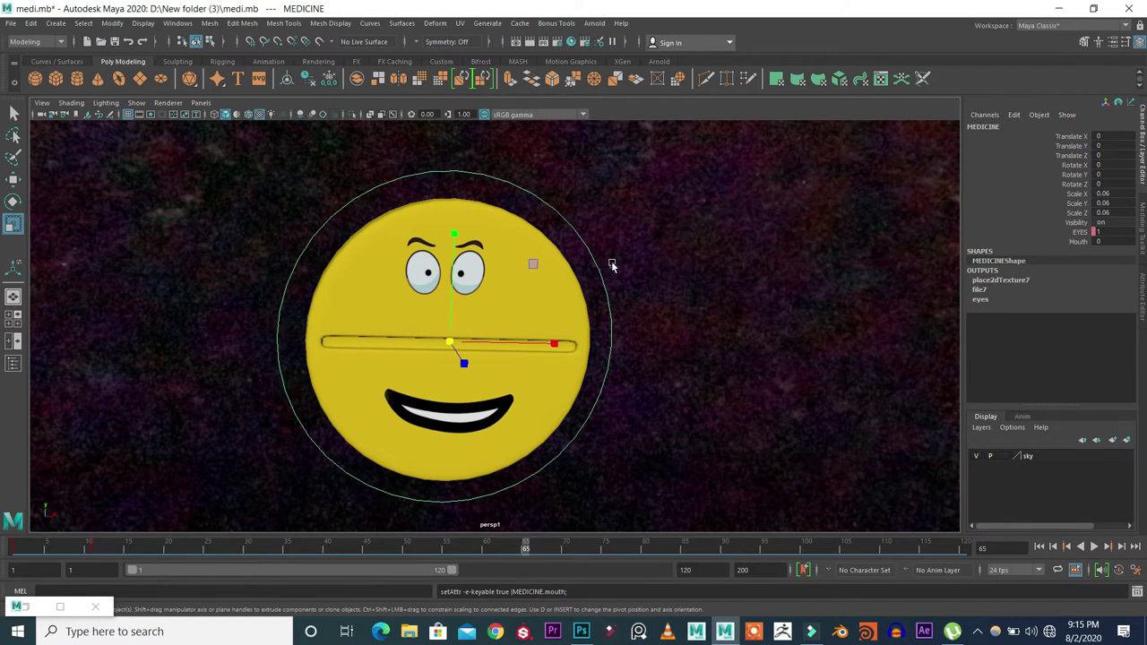
# Lower the EYES attribute of MEDICINE to 0
pyautogui.click(1057, 231)
pyautogui.moveTo(777, 222); pyautogui.dragTo(702, 206, button='middle')
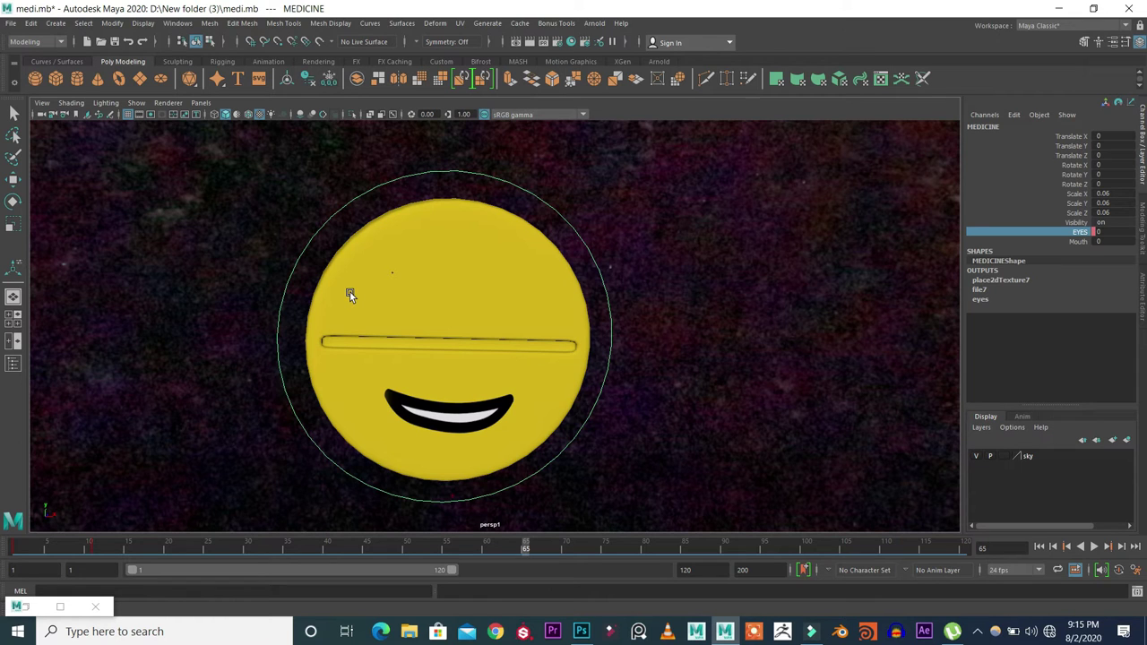
# Try rotating the face about its Z axis with the MEDICINE control, and undo the rotation
pyautogui.moveTo(384, 173); pyautogui.dragTo(401, 180)
pyautogui.press('e')
pyautogui.moveTo(416, 241)
pyautogui.mouseDown()
pyautogui.moveTo(403, 245)
pyautogui.moveTo(450, 248)
pyautogui.moveTo(307, 212)
pyautogui.moveTo(481, 266)
pyautogui.moveTo(411, 244)
pyautogui.mouseUp()
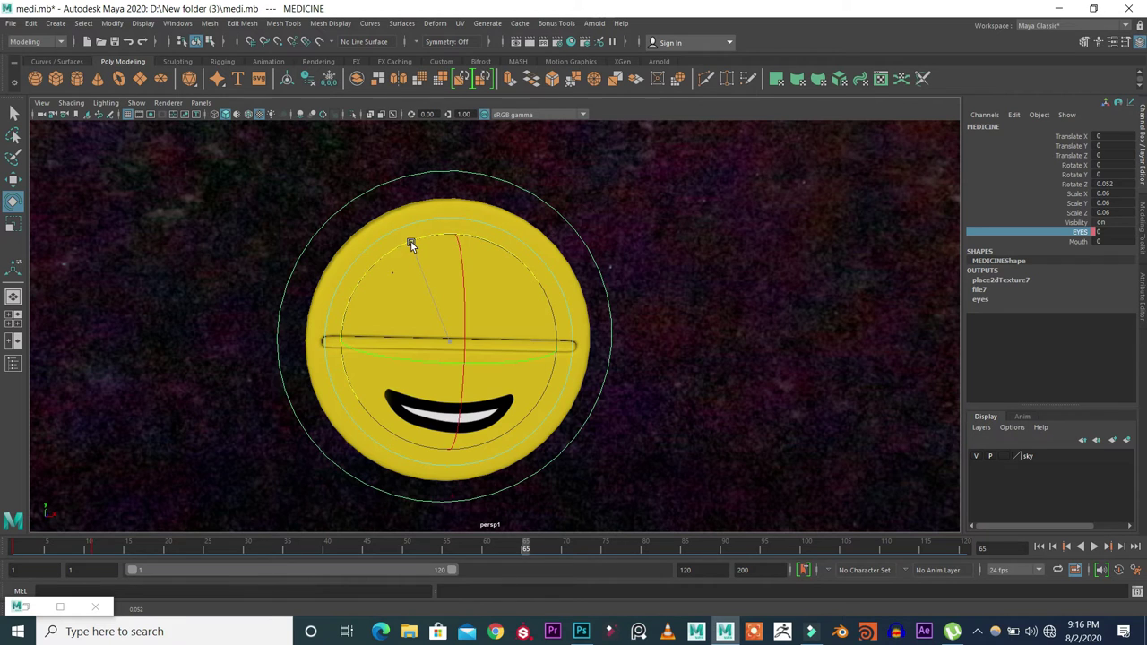
pyautogui.moveTo(410, 244); pyautogui.dragTo(400, 245)
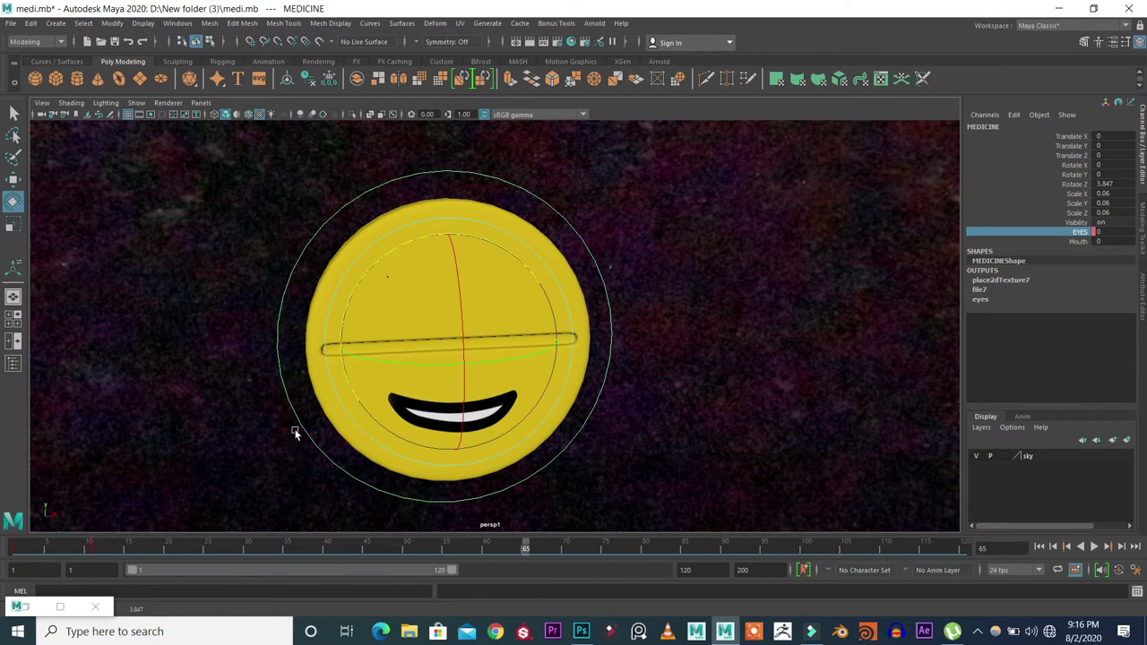
pyautogui.hotkey('ctrl', 'z')
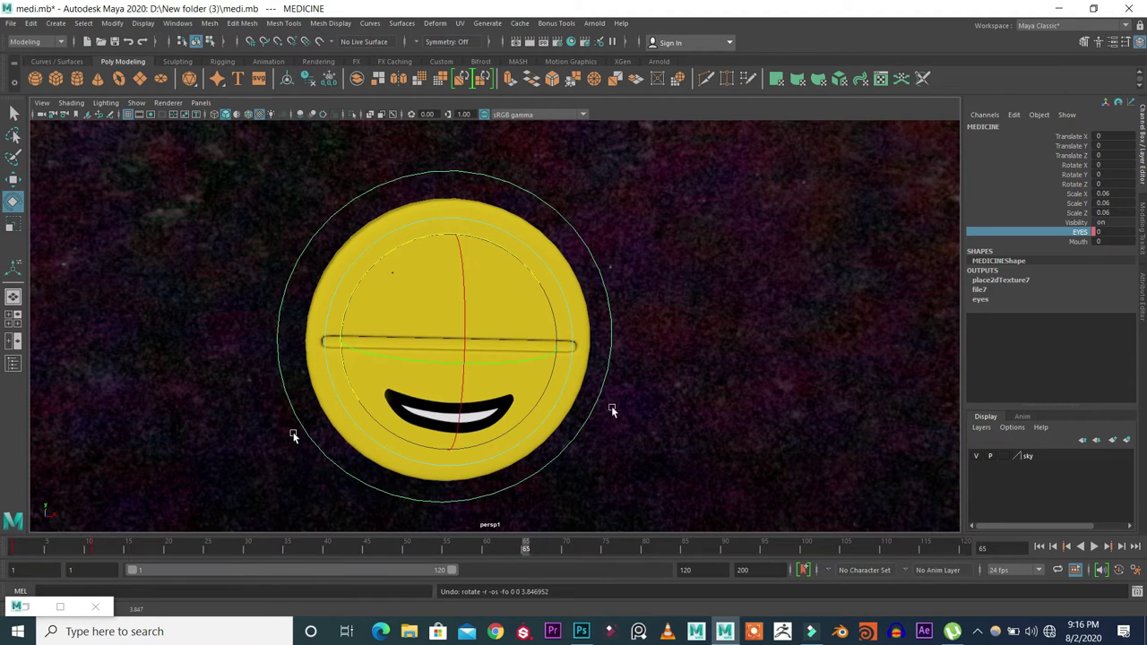
# Select the yellow face cylinder and open the file texture connected to its mouth material's color
pyautogui.click(1068, 242)
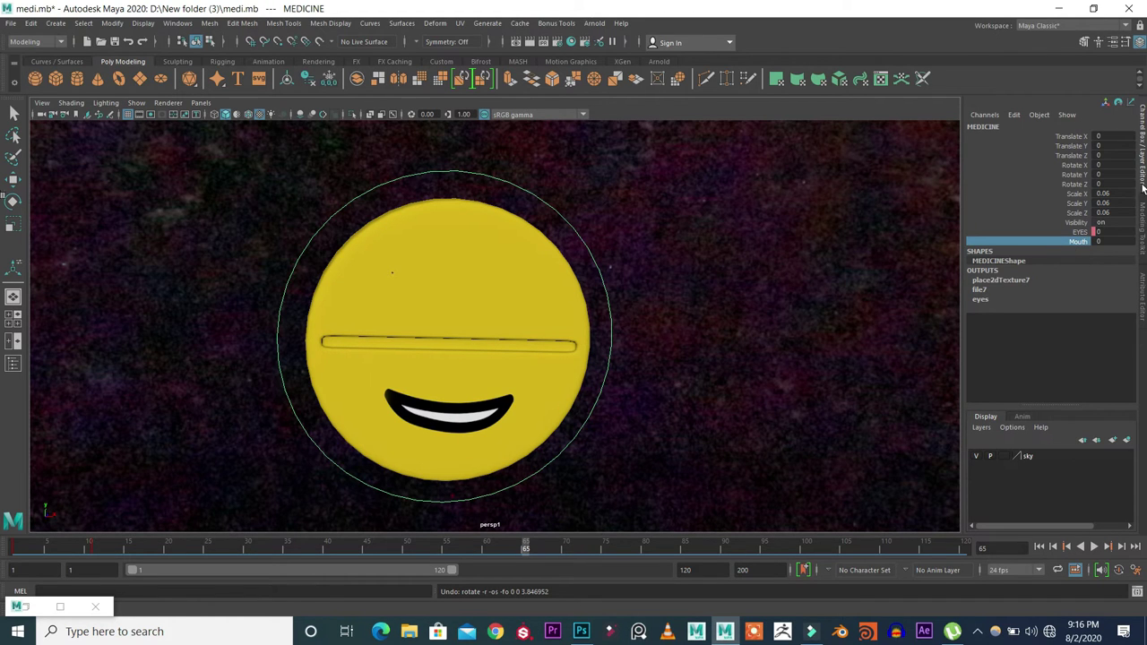
pyautogui.click(1142, 294)
pyautogui.press('e')
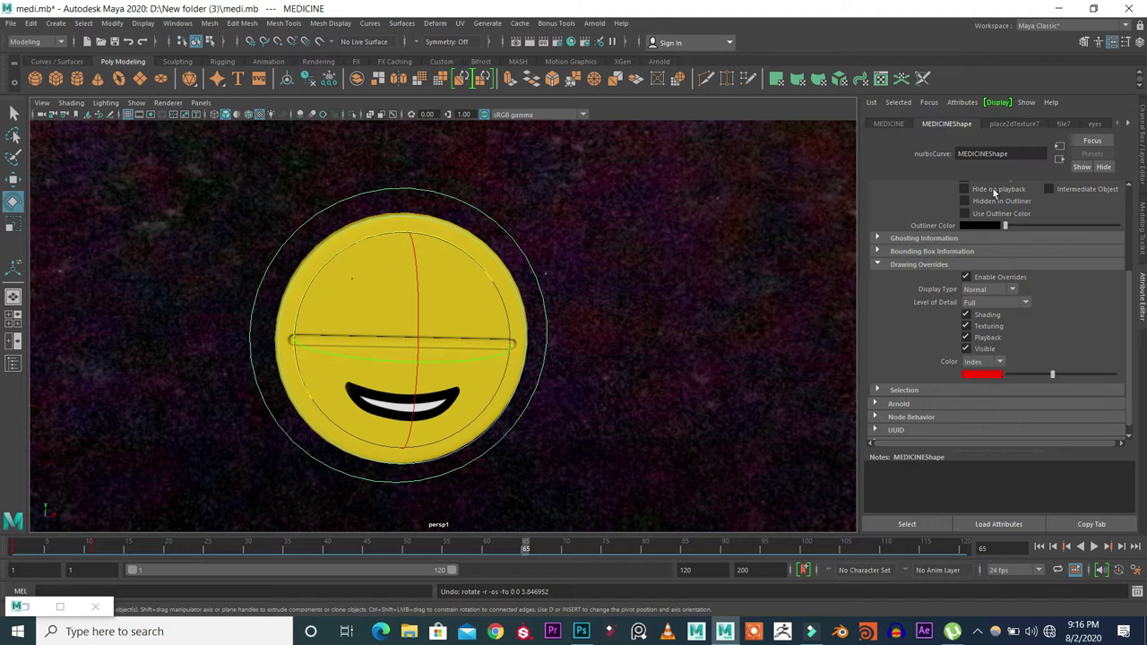
pyautogui.click(446, 232)
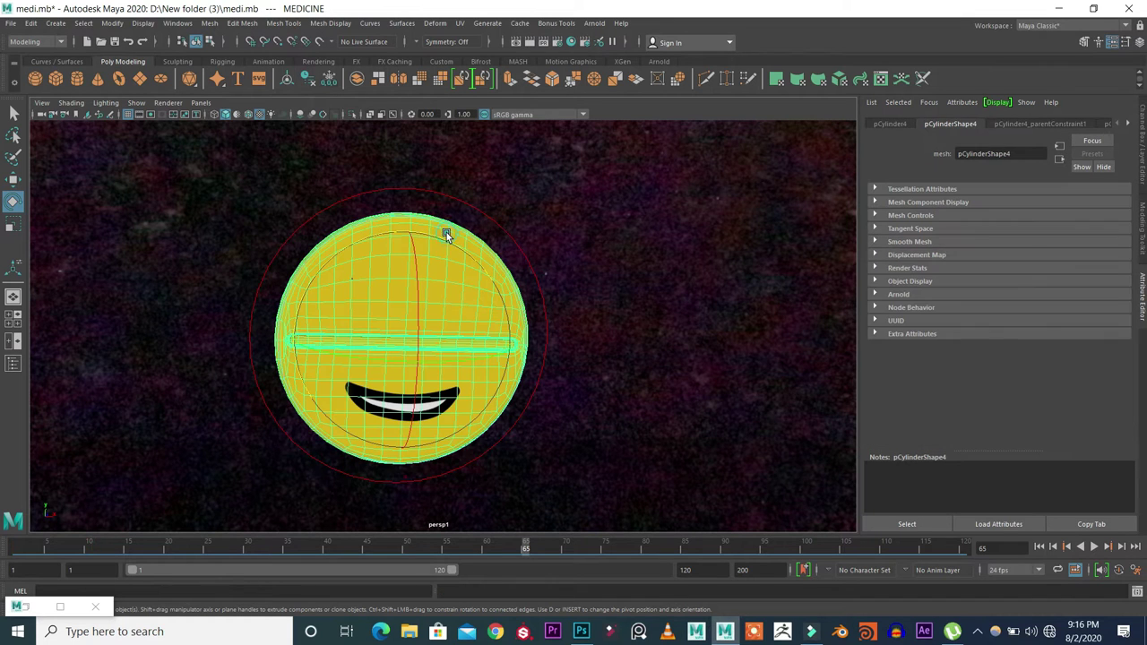
pyautogui.click(1126, 124)
pyautogui.click(1046, 224)
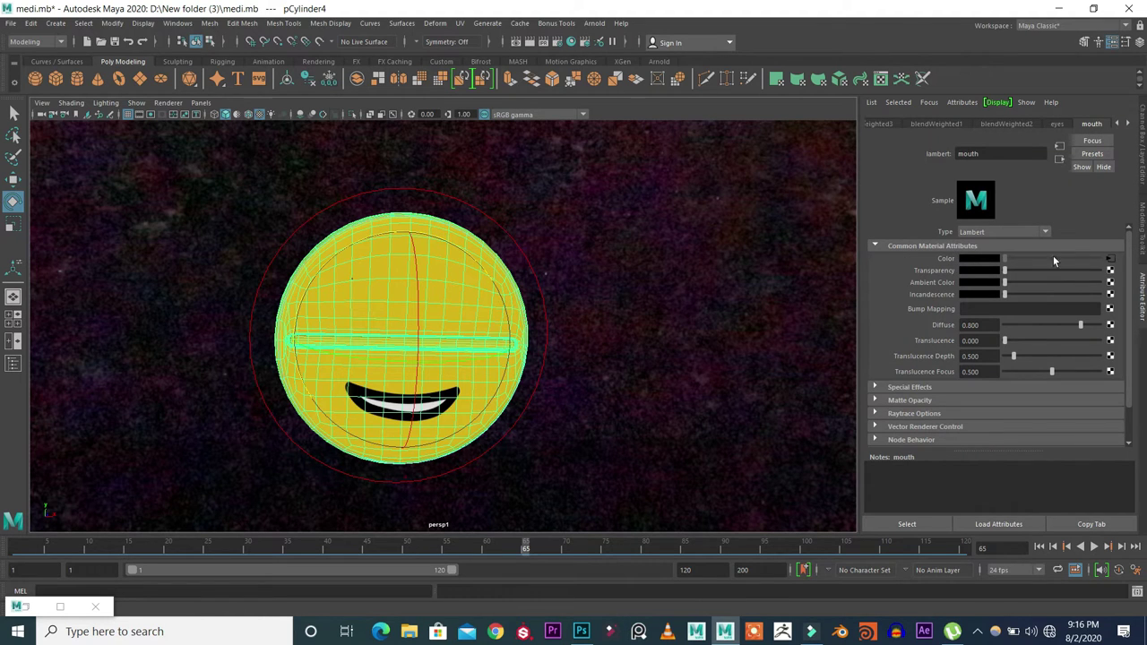
pyautogui.click(1111, 261)
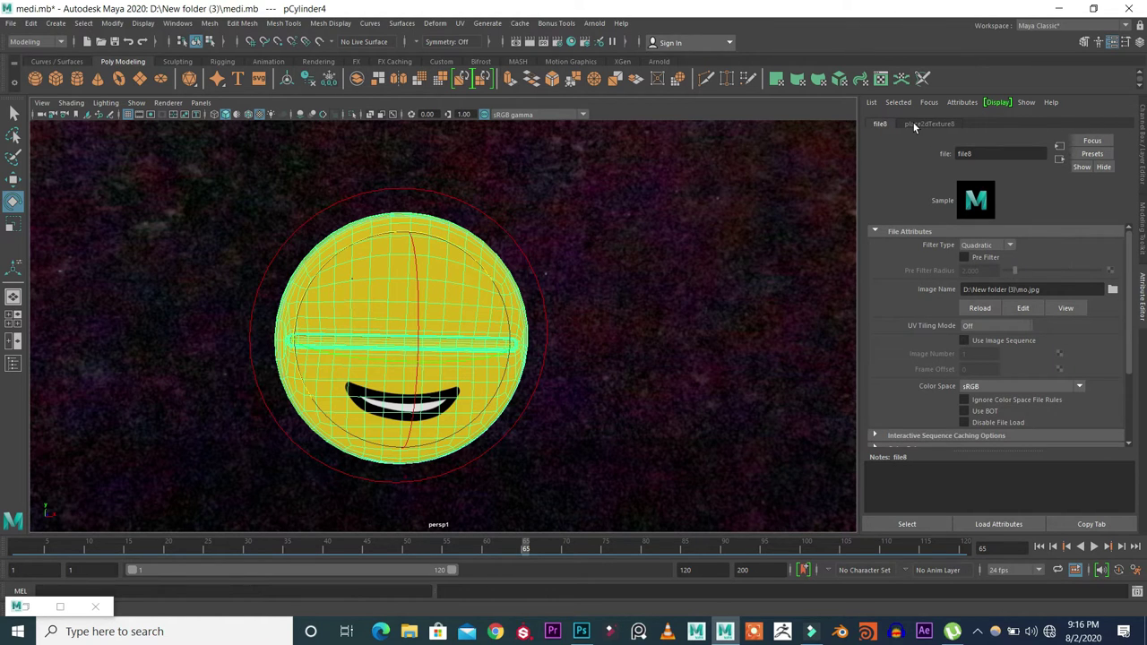
# Open the mouth texture's place2dTexture8 attributes in a separate window, placed beside the face
pyautogui.click(913, 123)
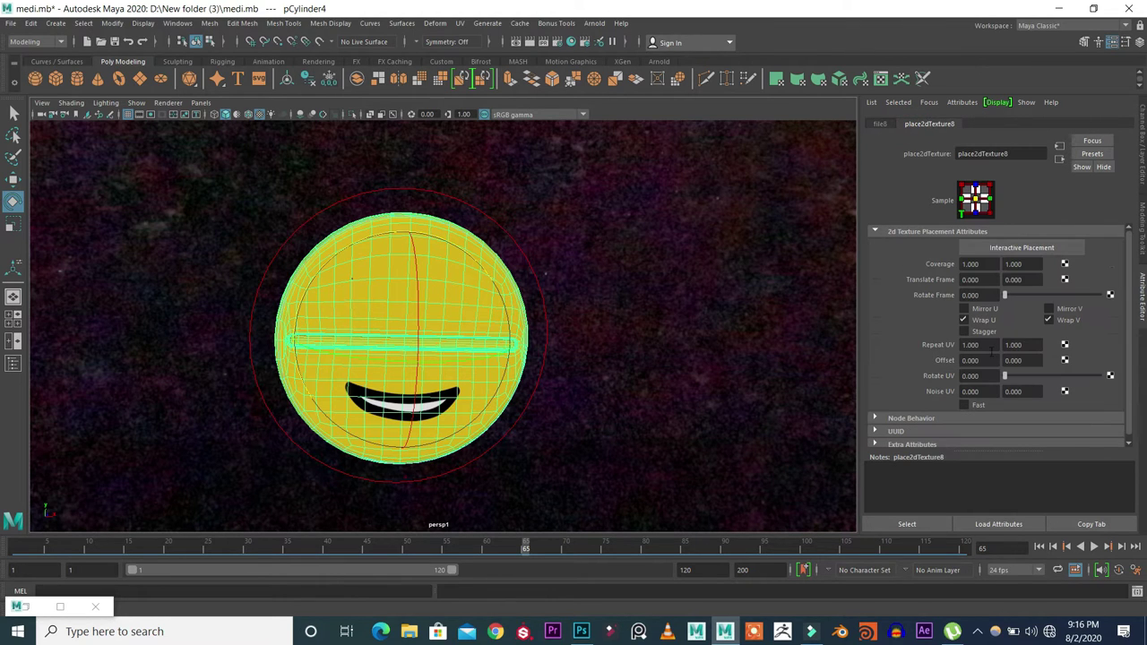
pyautogui.click(1061, 520)
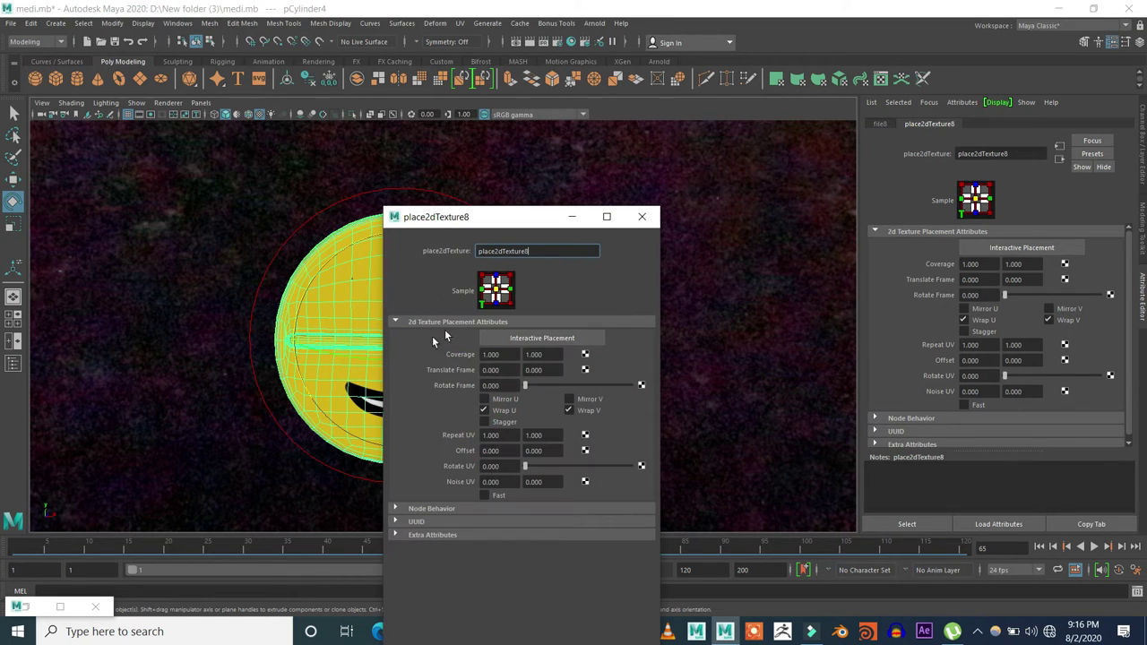
pyautogui.moveTo(428, 225); pyautogui.dragTo(65, 107)
pyautogui.keyDown('alt'); pyautogui.moveTo(500, 236); pyautogui.dragTo(535, 225, button='middle'); pyautogui.keyUp('alt')
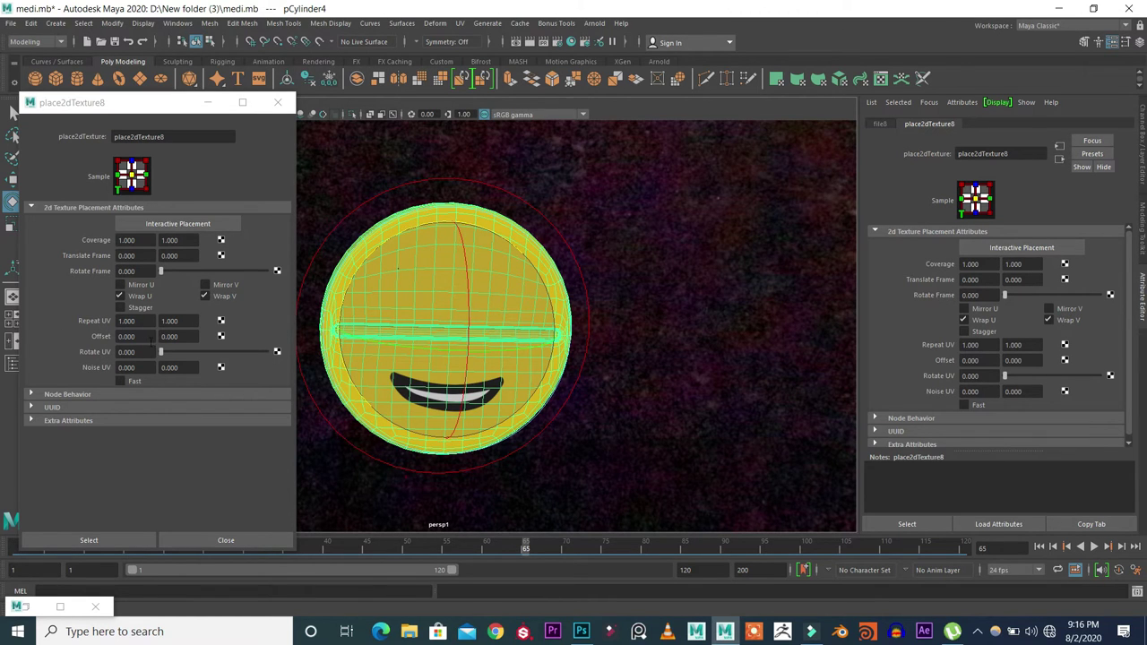
# Test shifting the mouth texture's U offset, undo it, and open Set Driven Key for that offset
pyautogui.keyDown('ctrl'); pyautogui.moveTo(144, 340); pyautogui.dragTo(63, 335); pyautogui.keyUp('ctrl')
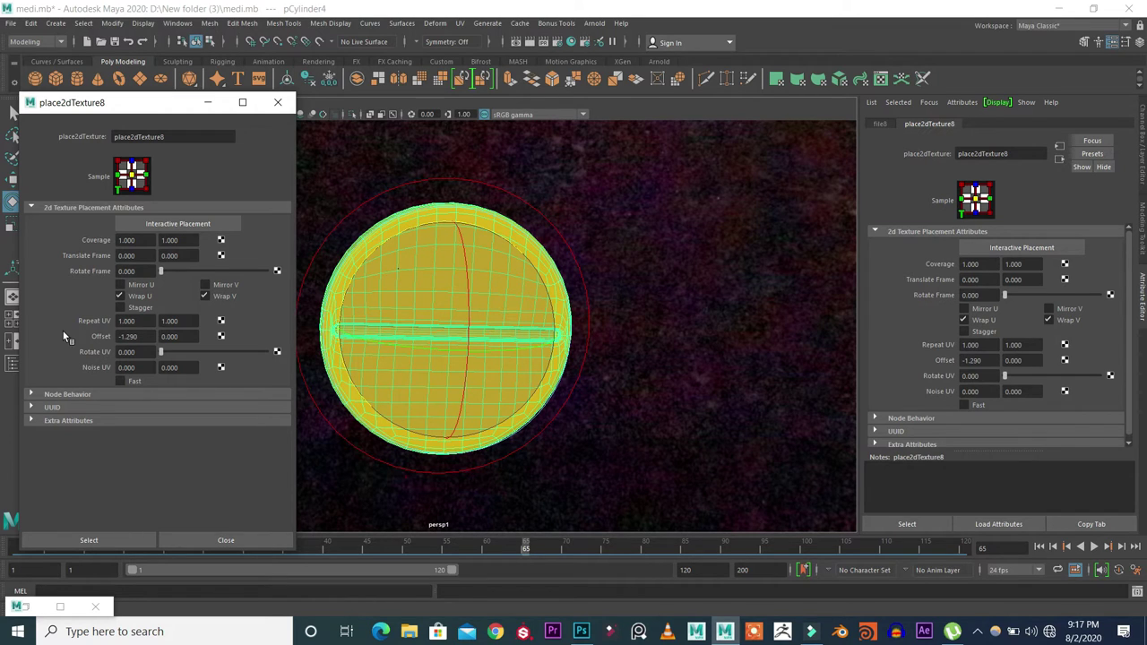
pyautogui.hotkey('ctrl', 'z')
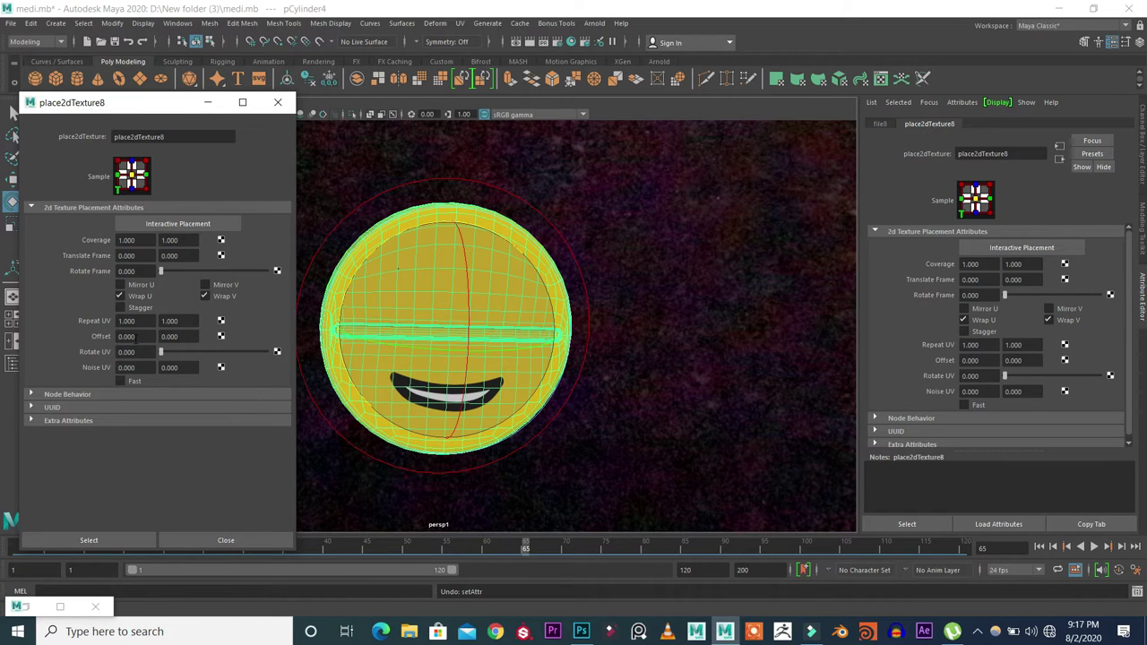
pyautogui.rightClick(135, 338)
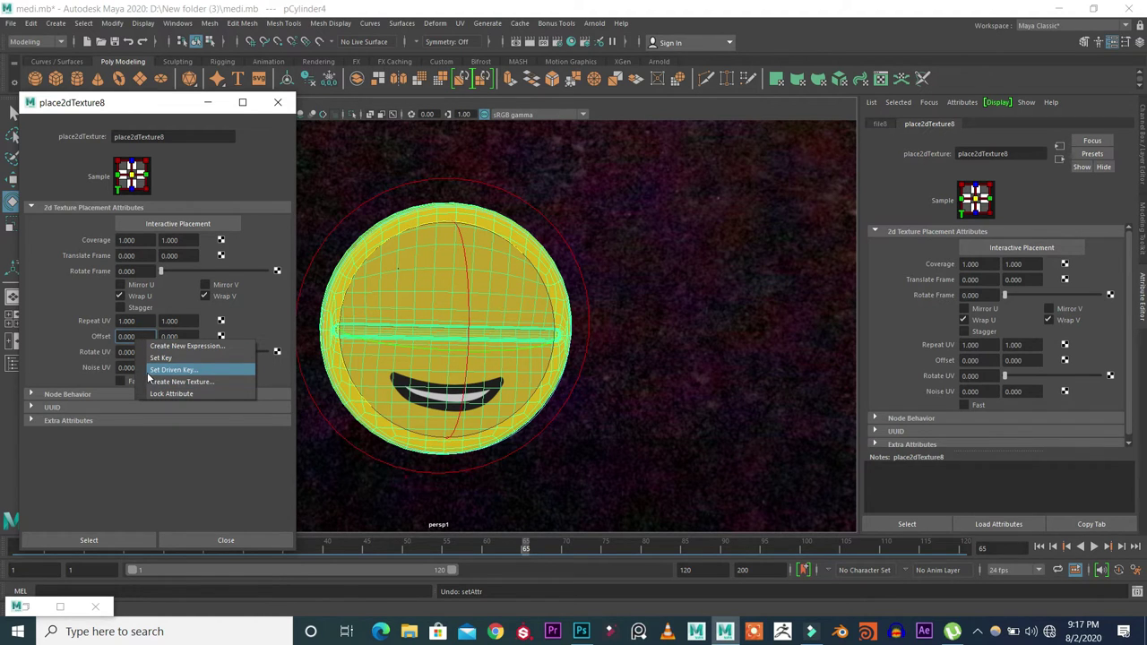
pyautogui.click(152, 370)
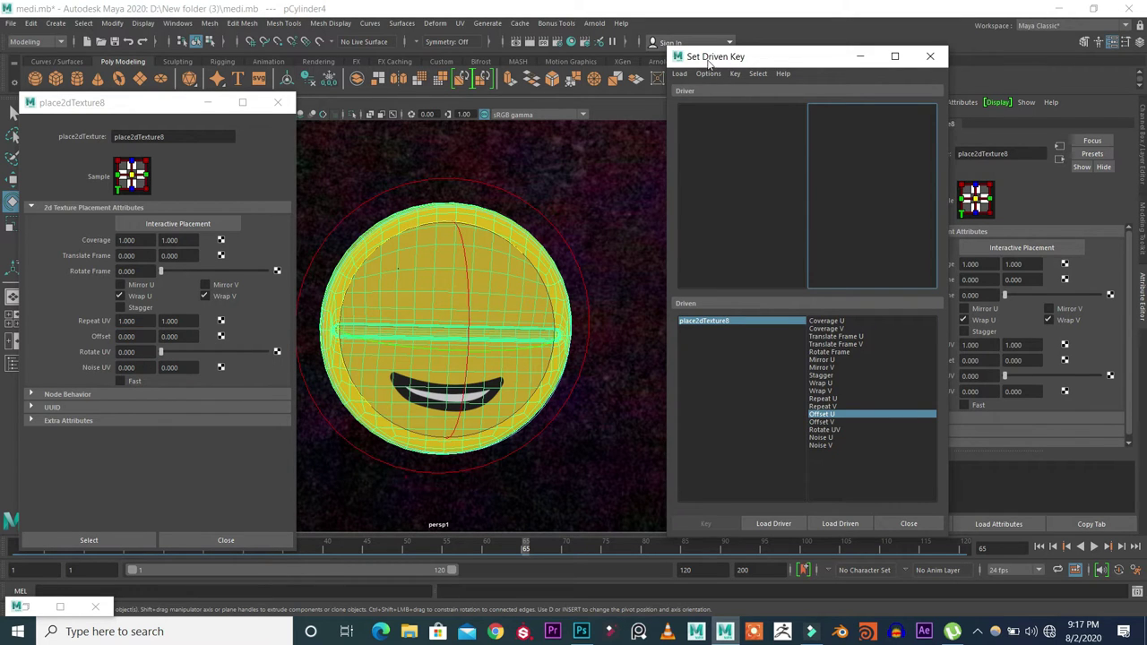
pyautogui.moveTo(708, 61); pyautogui.dragTo(625, 82)
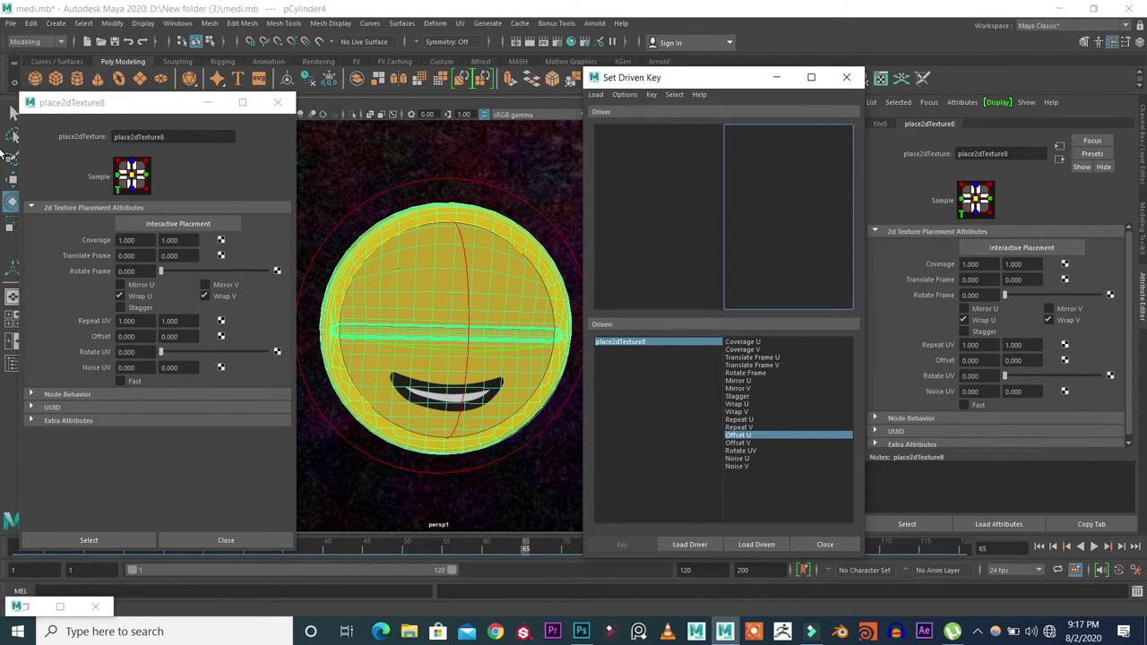
# Load MEDICINE as driver with its Mouth attribute, driving both Offset U and Offset V of place2dTexture8
pyautogui.click(1141, 143)
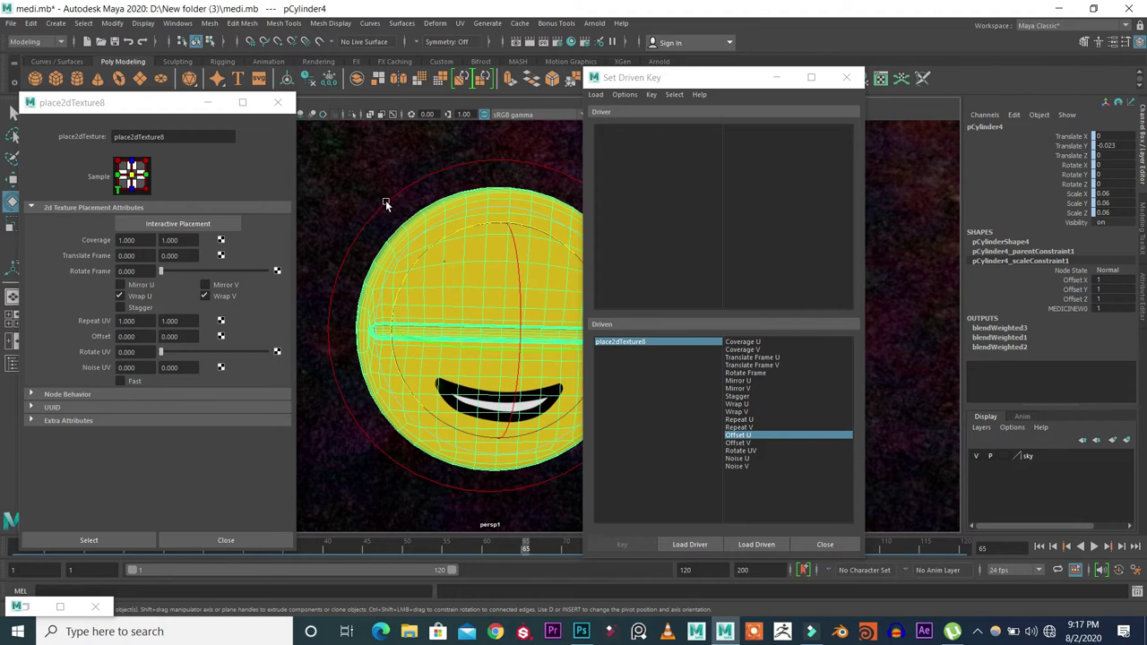
pyautogui.moveTo(371, 184); pyautogui.dragTo(401, 212)
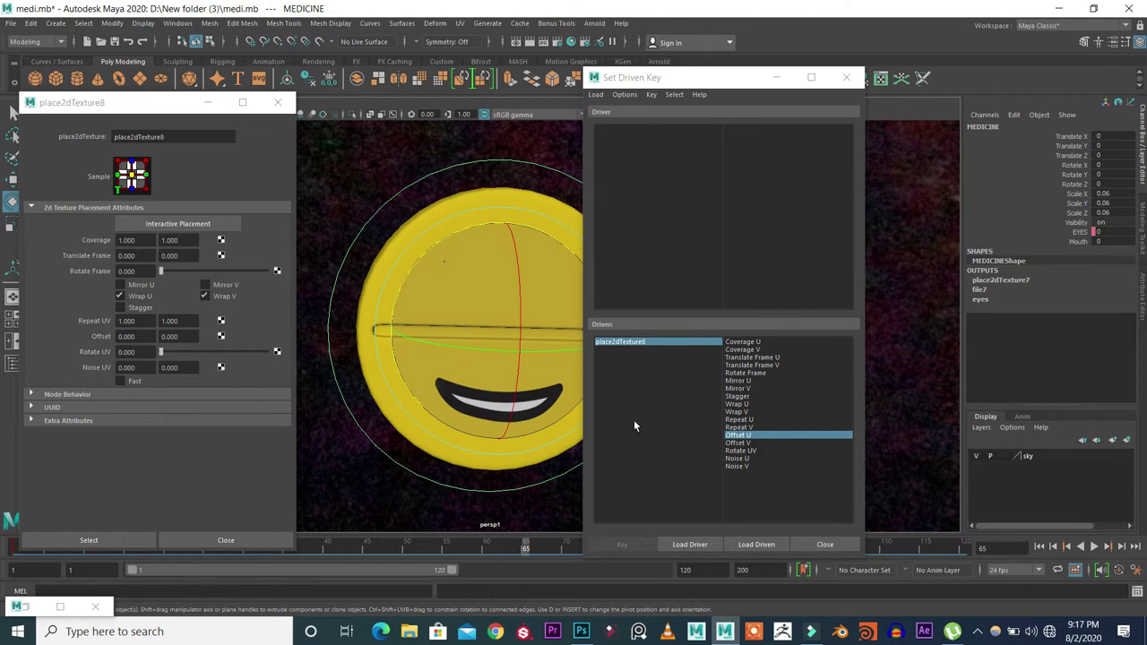
pyautogui.click(688, 543)
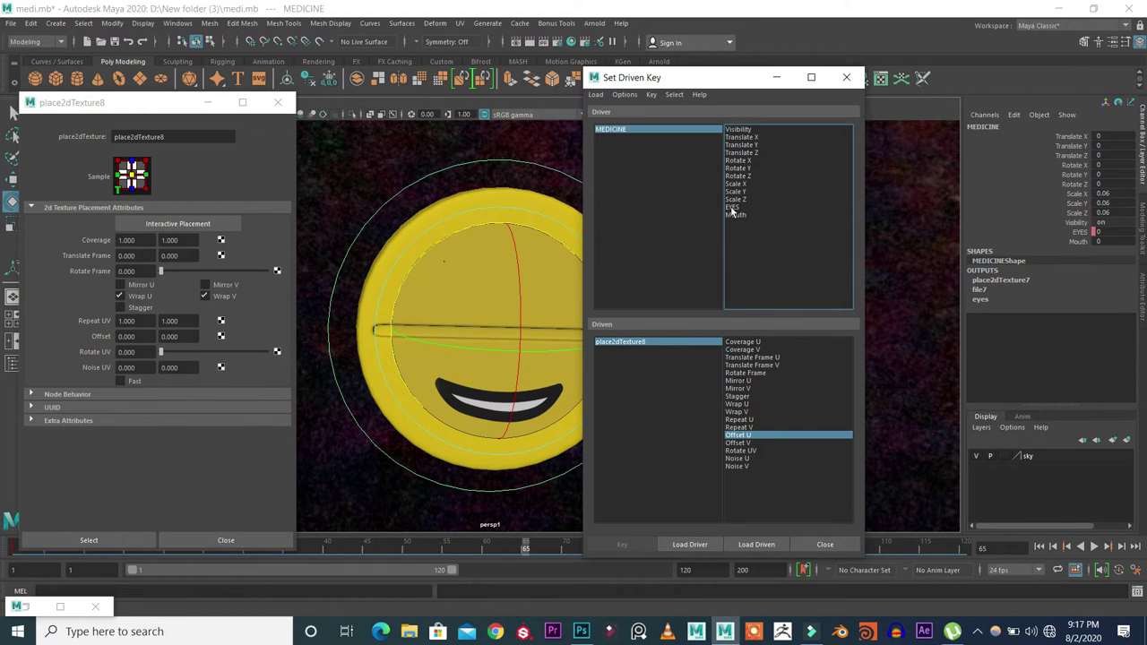
pyautogui.click(732, 213)
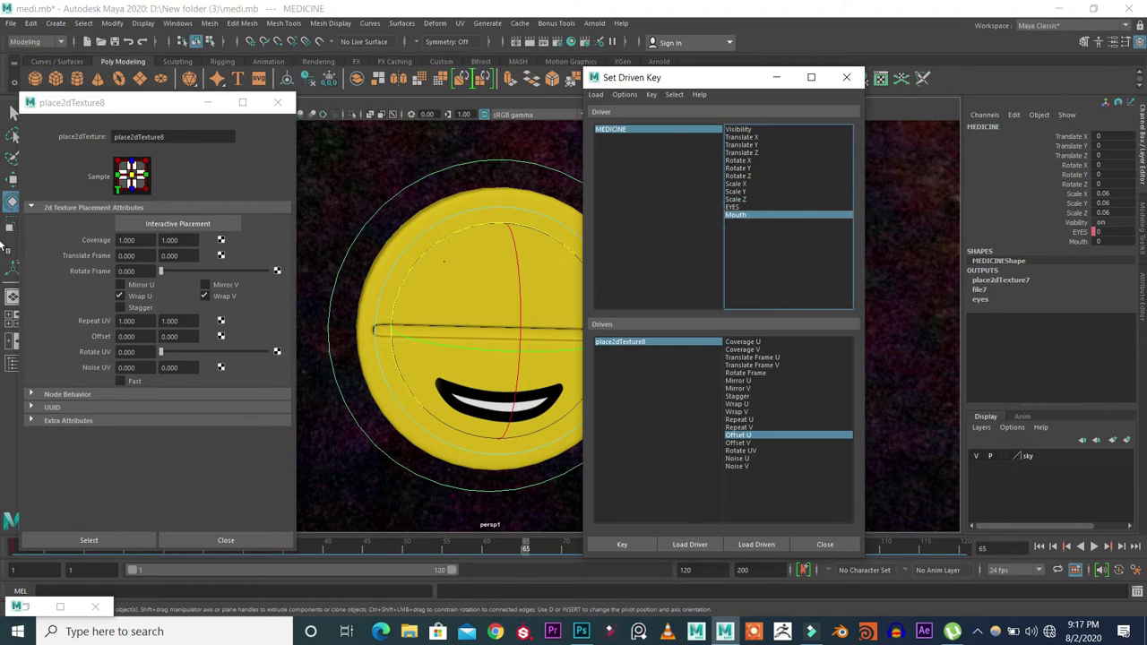
pyautogui.click(1063, 240)
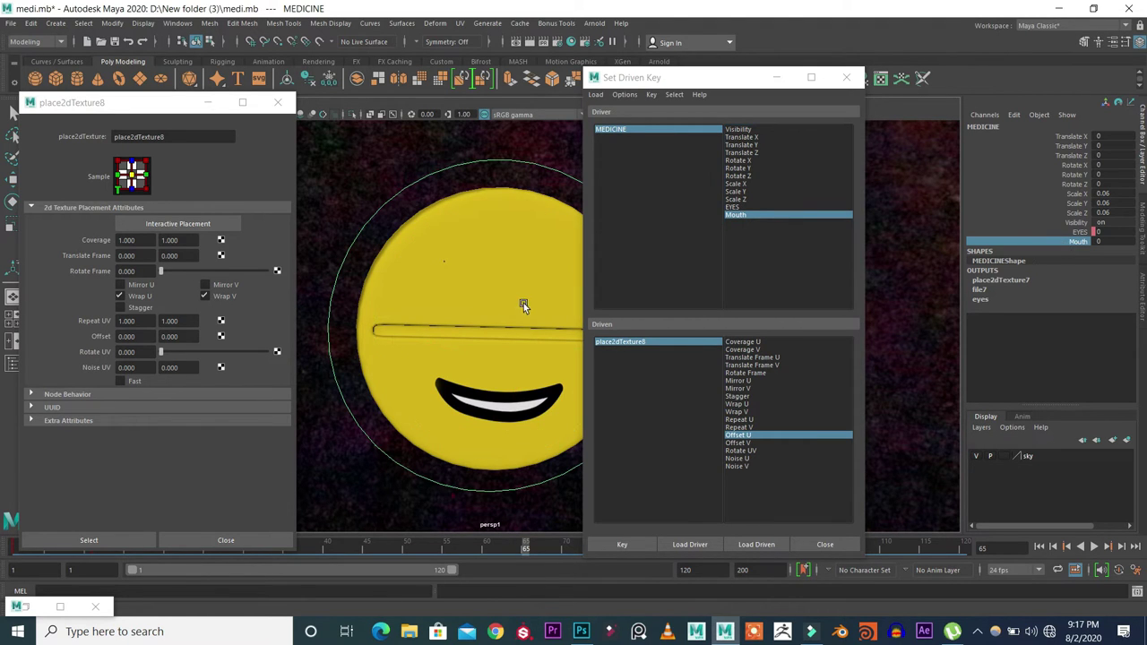
pyautogui.keyDown('alt'); pyautogui.moveTo(455, 305); pyautogui.dragTo(410, 289, button='middle'); pyautogui.keyUp('alt')
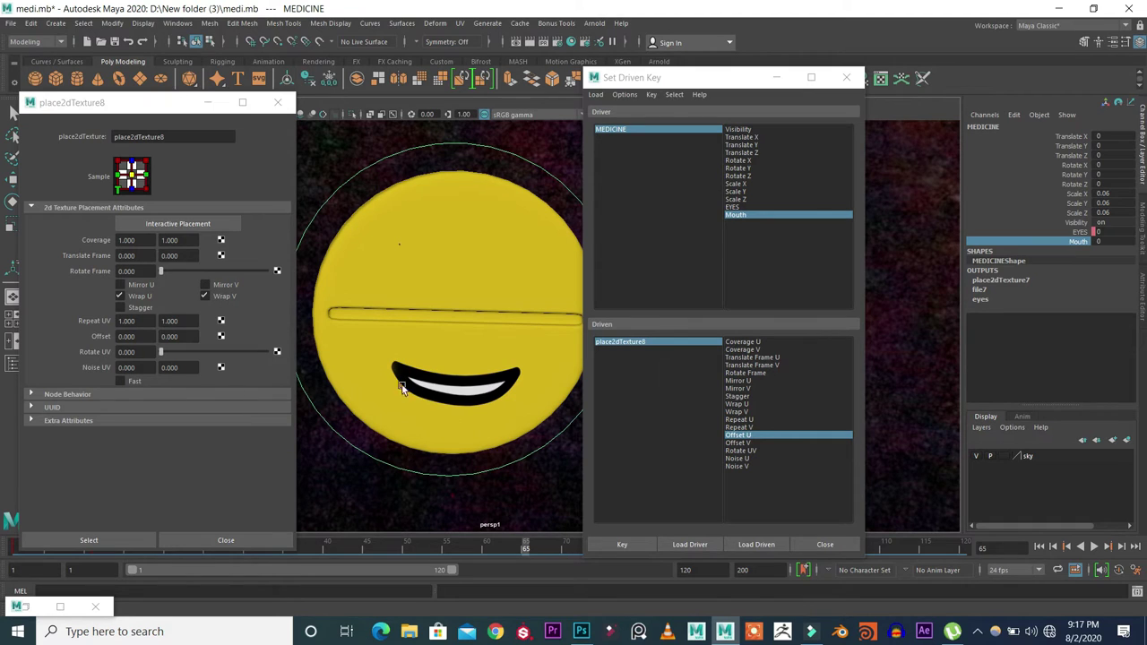
pyautogui.keyDown('ctrl'); pyautogui.click(741, 443); pyautogui.keyUp('ctrl')
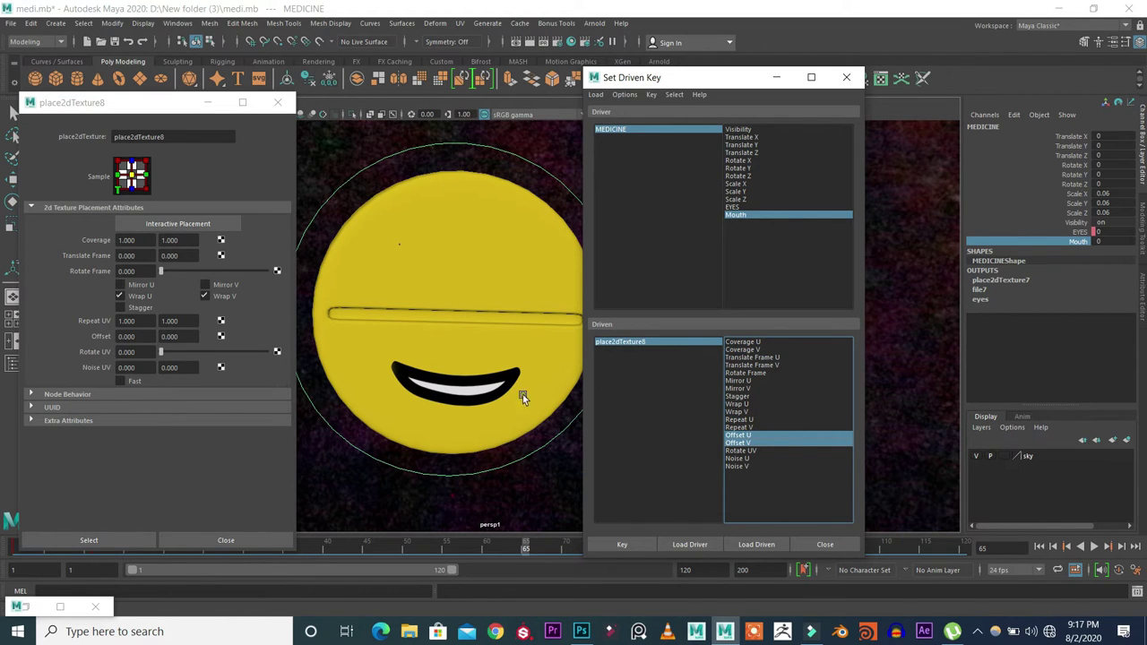
# Set the mouth texture's U offset to -0.190 with V offset 0, and set a driven key at Mouth 0
pyautogui.keyDown('ctrl'); pyautogui.moveTo(188, 338); pyautogui.dragTo(177, 340); pyautogui.keyUp('ctrl')
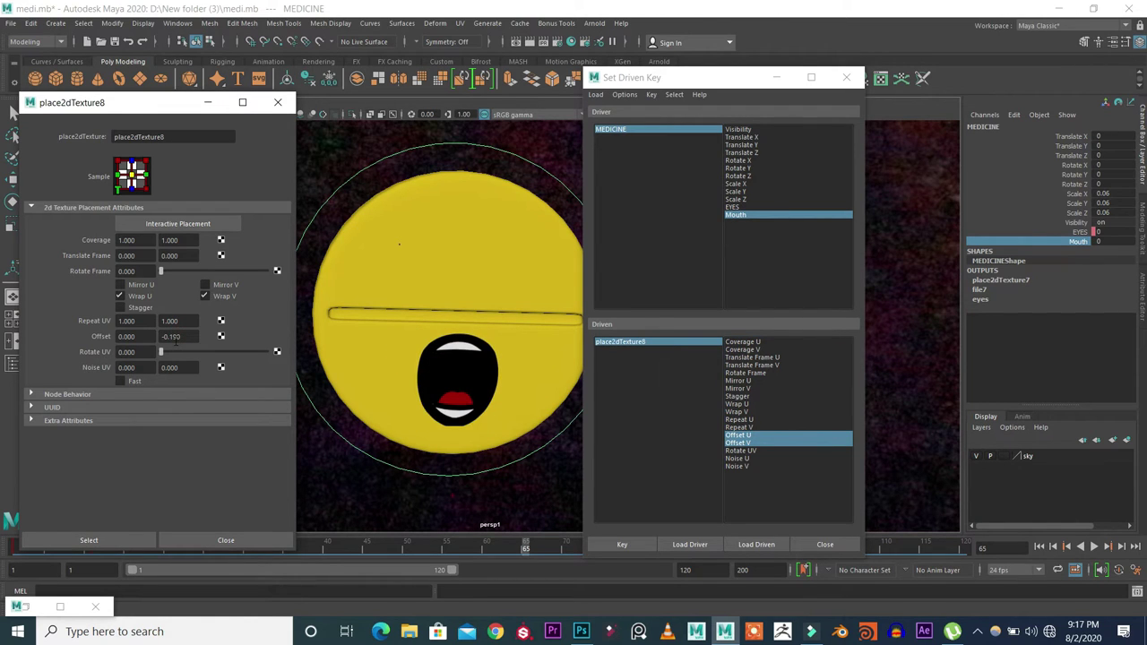
pyautogui.hotkey('ctrl', 'z')
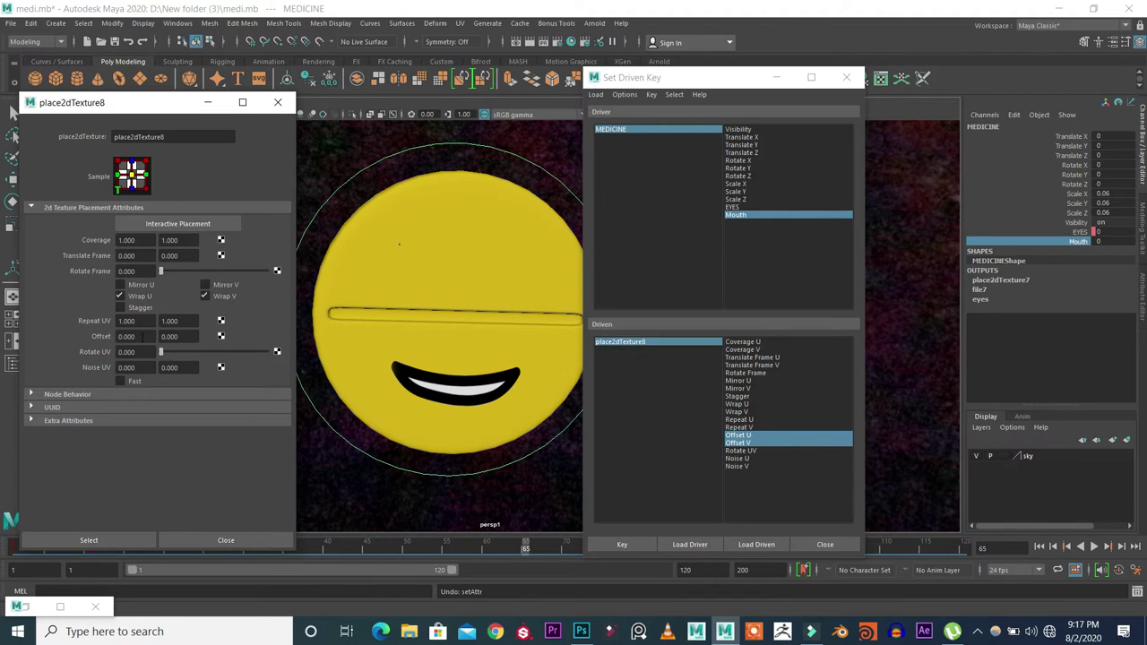
pyautogui.keyDown('ctrl'); pyautogui.moveTo(139, 336); pyautogui.dragTo(124, 338); pyautogui.keyUp('ctrl')
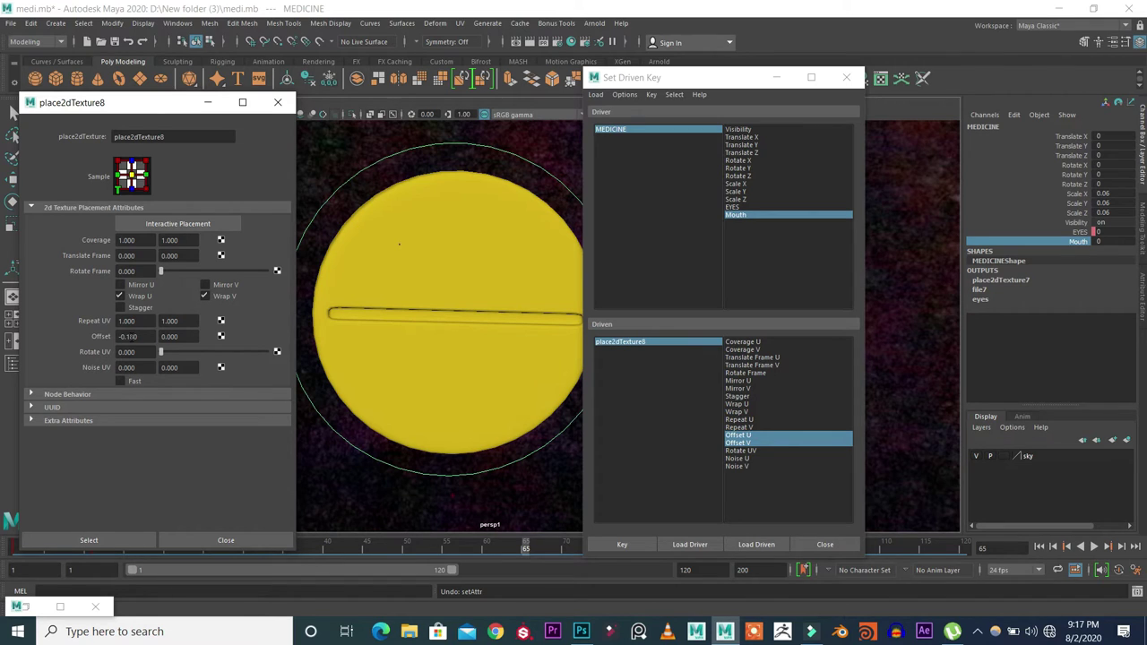
pyautogui.click(618, 544)
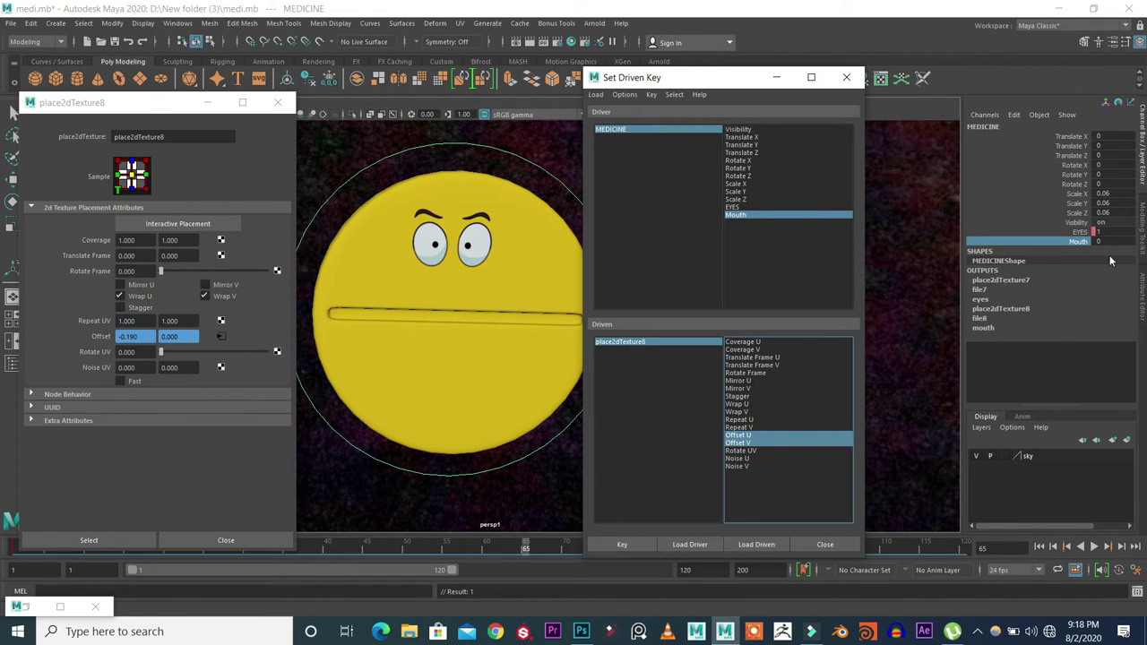
# Return EYES to 0, then set Mouth to 1 and key the mouth texture's U offset at -0.830
pyautogui.click(1072, 231)
pyautogui.moveTo(920, 275); pyautogui.dragTo(898, 271, button='middle')
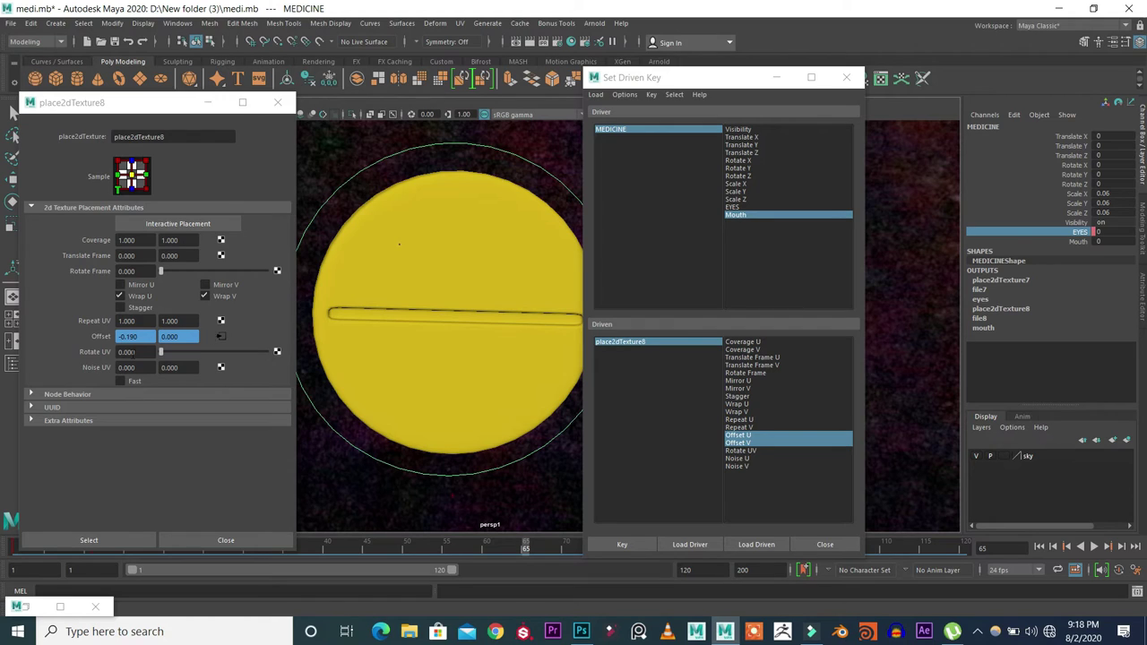
pyautogui.click(1043, 242)
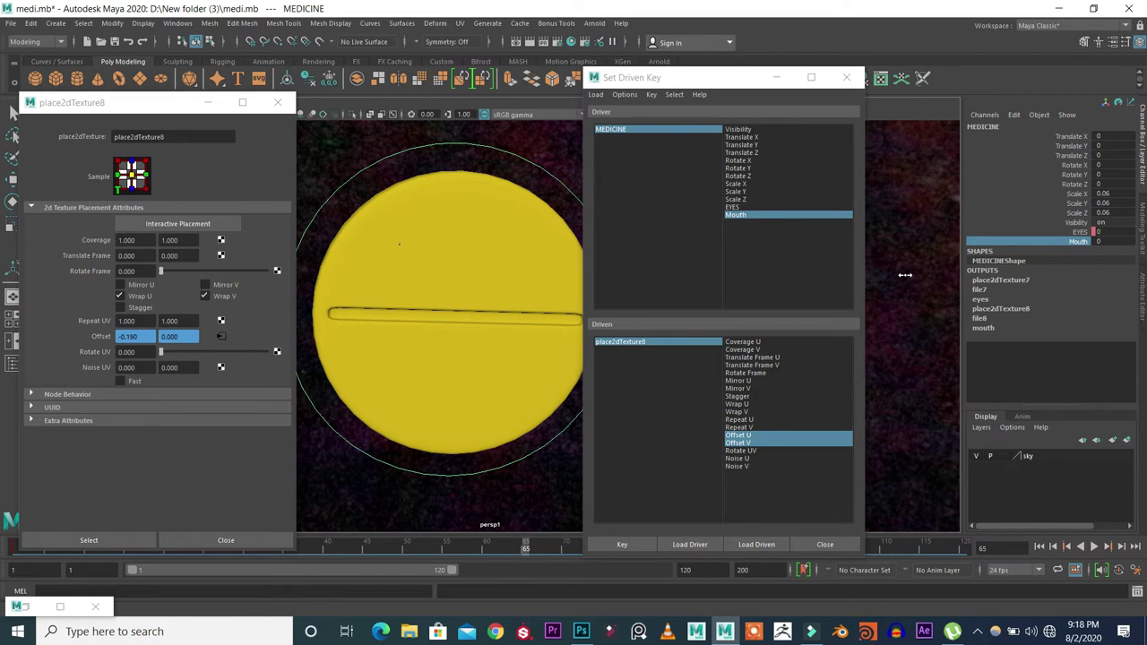
pyautogui.moveTo(905, 275); pyautogui.dragTo(908, 275, button='middle')
pyautogui.click(141, 336)
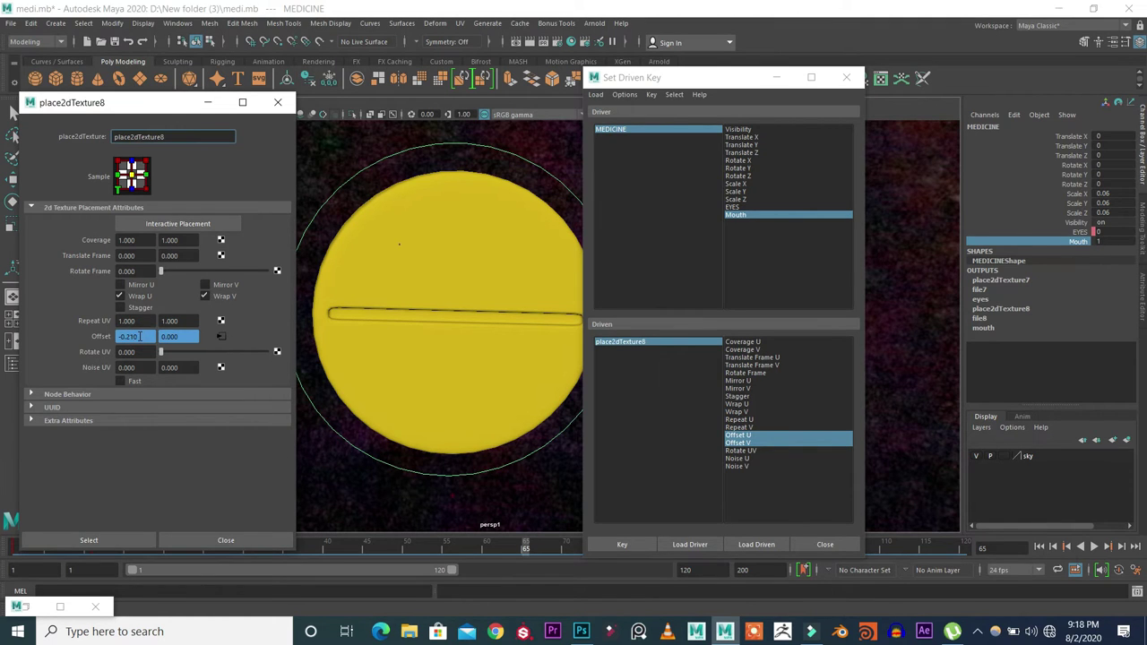
pyautogui.keyDown('ctrl'); pyautogui.moveTo(128, 336); pyautogui.dragTo(106, 335); pyautogui.keyUp('ctrl')
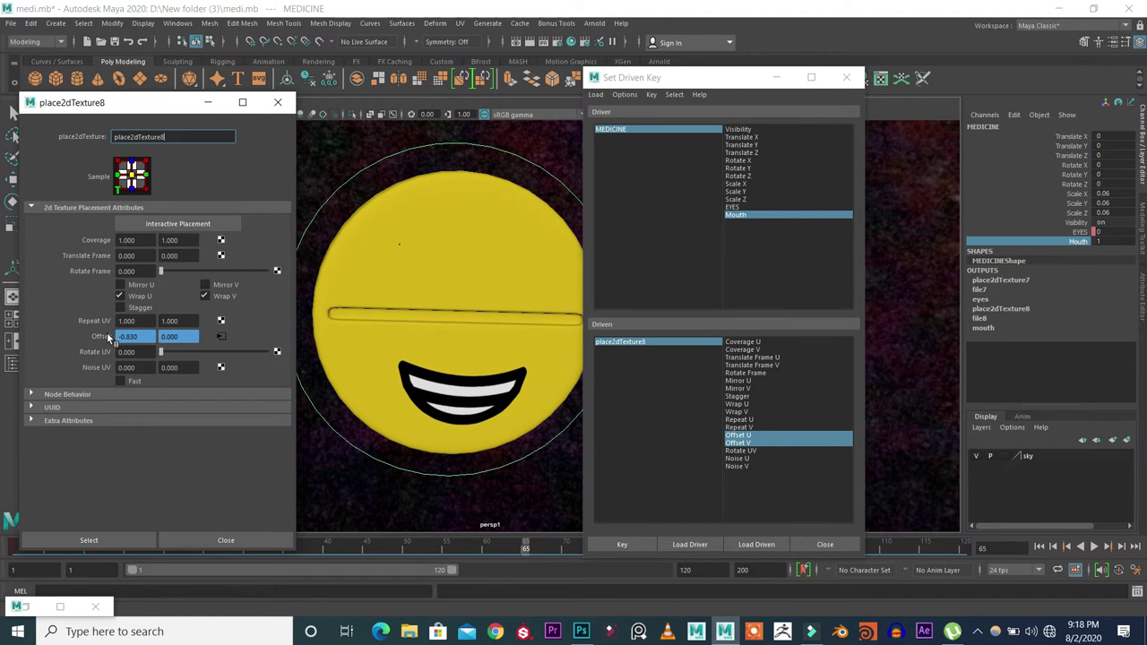
pyautogui.click(622, 544)
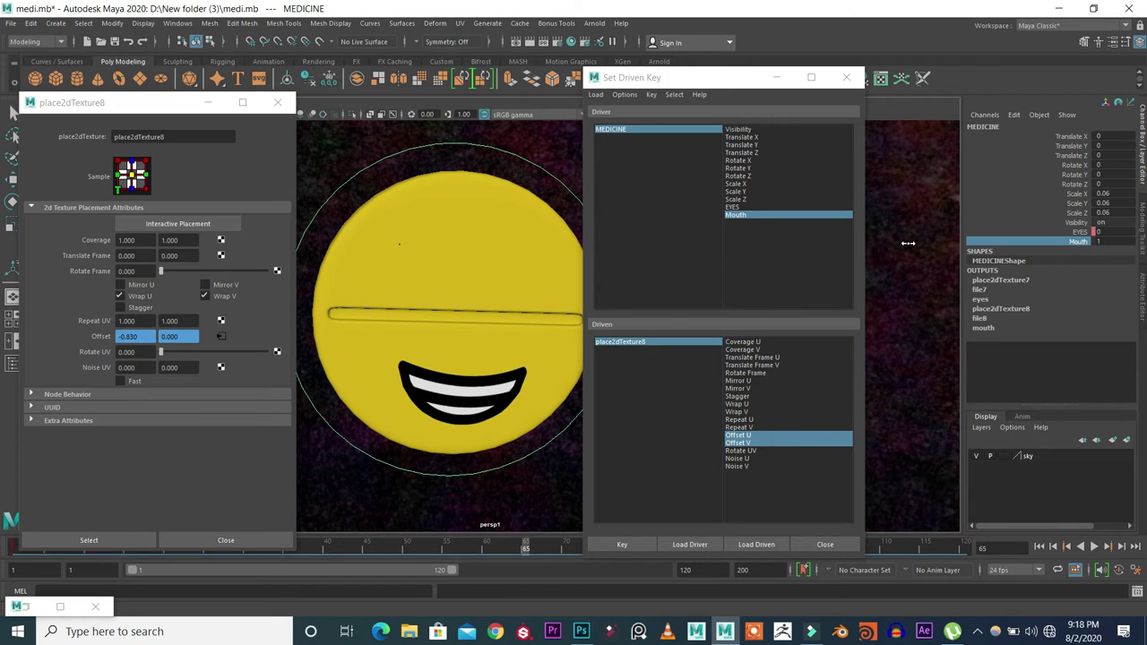
# Set Mouth to 2 and key the mouth texture's U offset at -0.990 for the closed smile
pyautogui.moveTo(907, 243); pyautogui.dragTo(912, 243, button='middle')
pyautogui.keyDown('ctrl'); pyautogui.moveTo(138, 336); pyautogui.dragTo(129, 336); pyautogui.keyUp('ctrl')
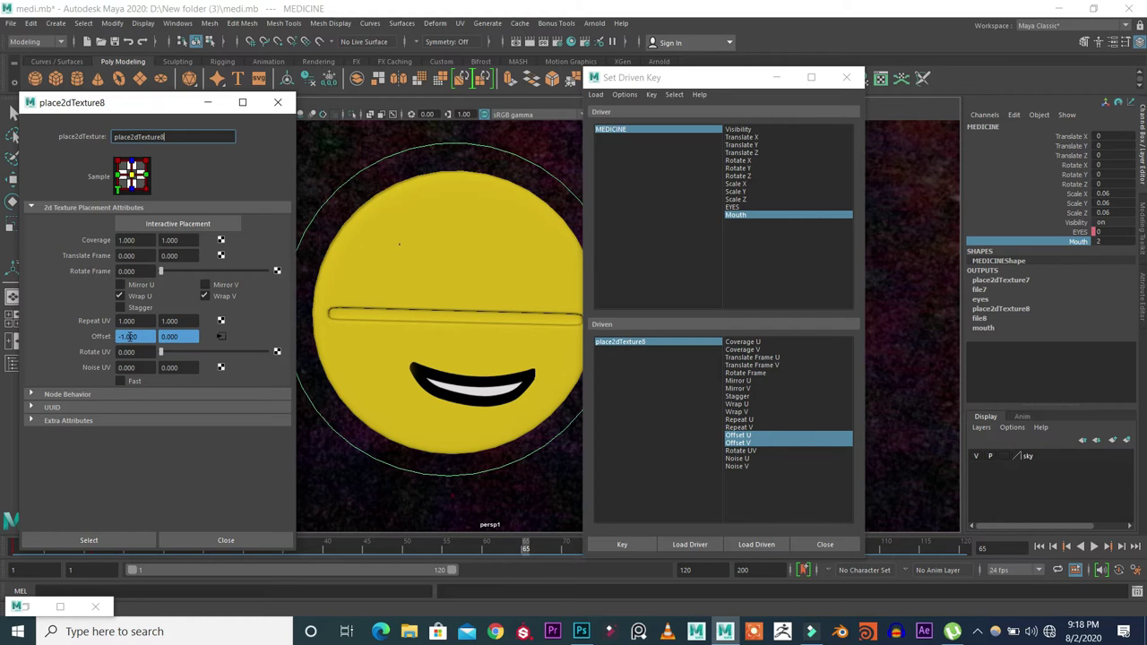
pyautogui.keyDown('ctrl'); pyautogui.moveTo(130, 336); pyautogui.dragTo(130, 336); pyautogui.keyUp('ctrl')
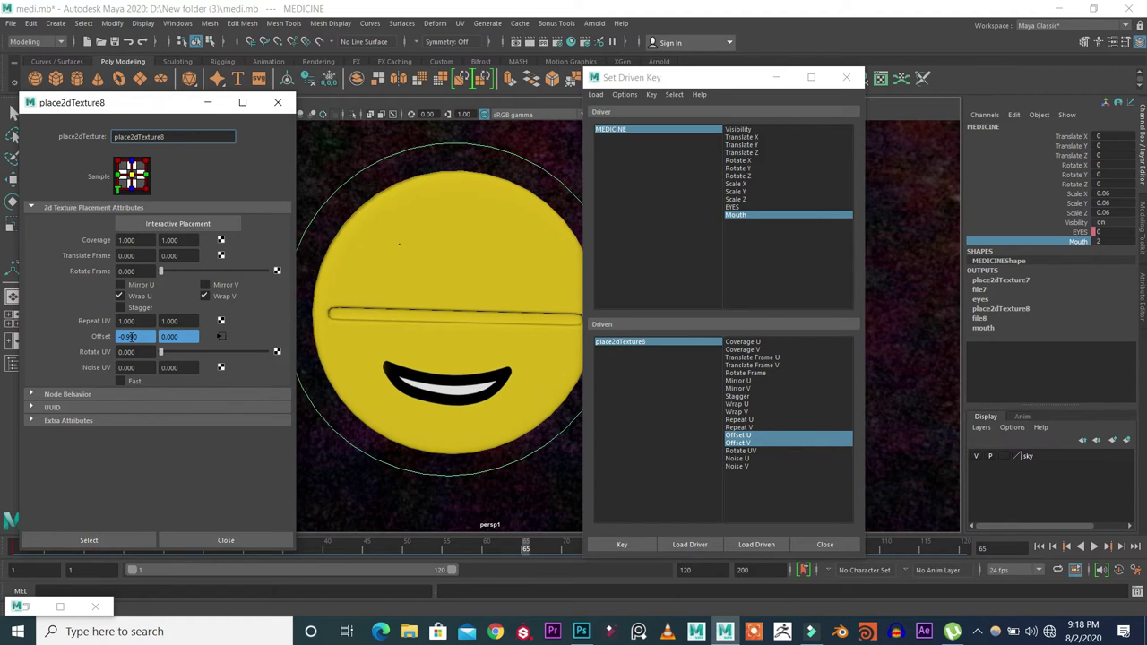
pyautogui.click(621, 542)
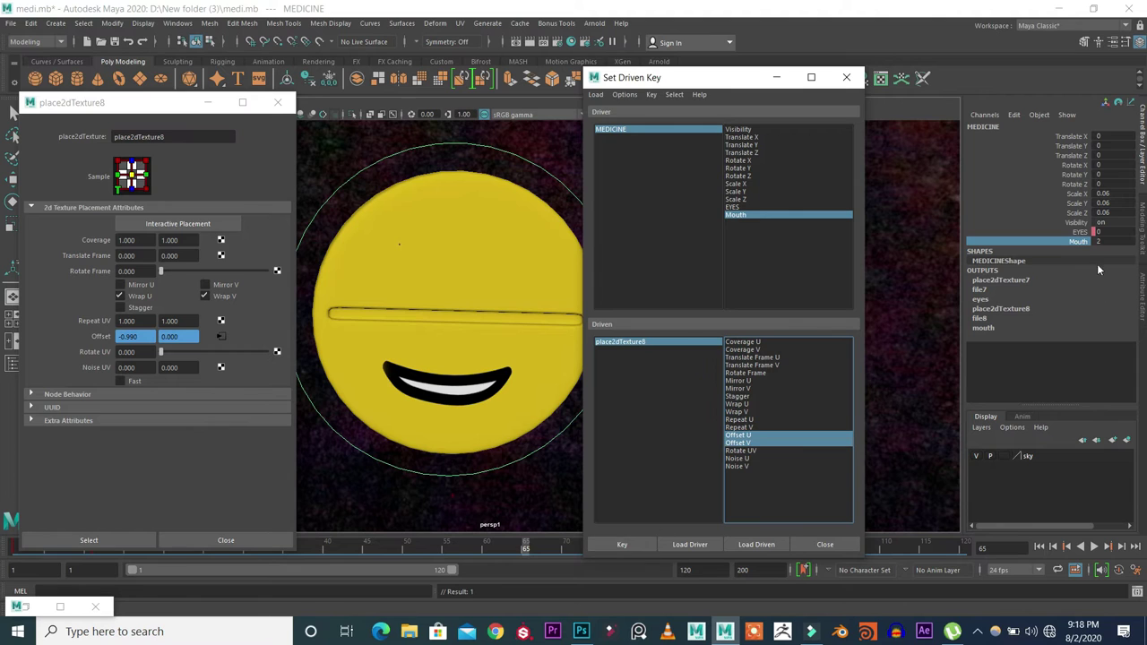
# Set Mouth to 3 and key the mouth texture at U offset -2.000 and V offset -0.190 for the round open mouth
pyautogui.moveTo(902, 243); pyautogui.dragTo(908, 241, button='middle')
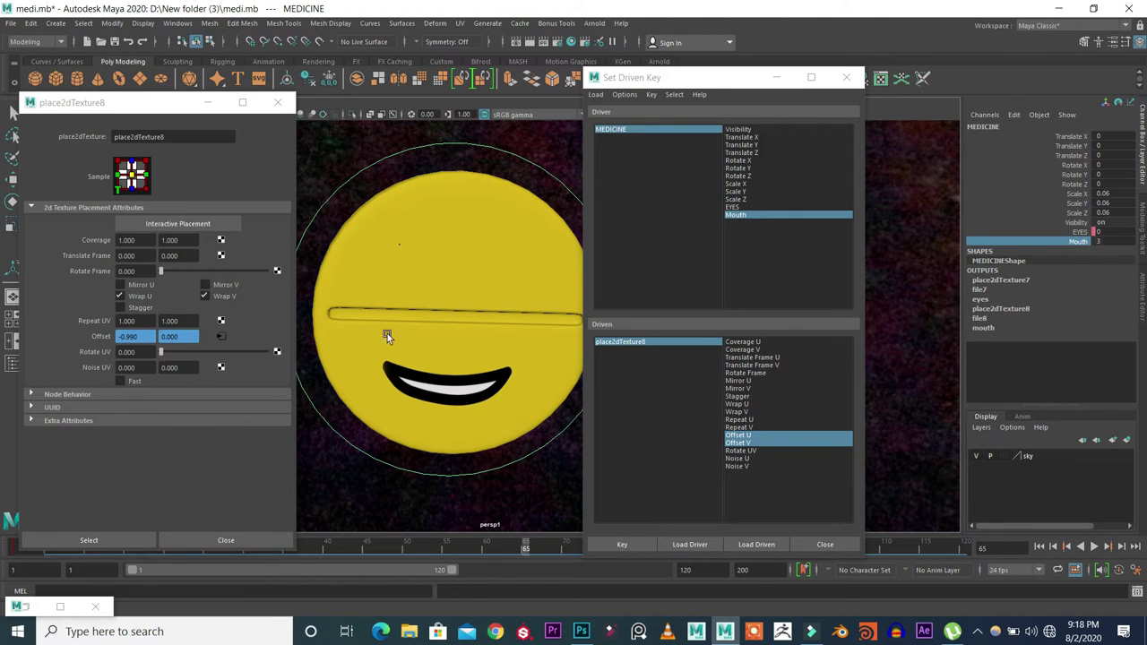
pyautogui.keyDown('ctrl'); pyautogui.moveTo(146, 337); pyautogui.dragTo(87, 327); pyautogui.keyUp('ctrl')
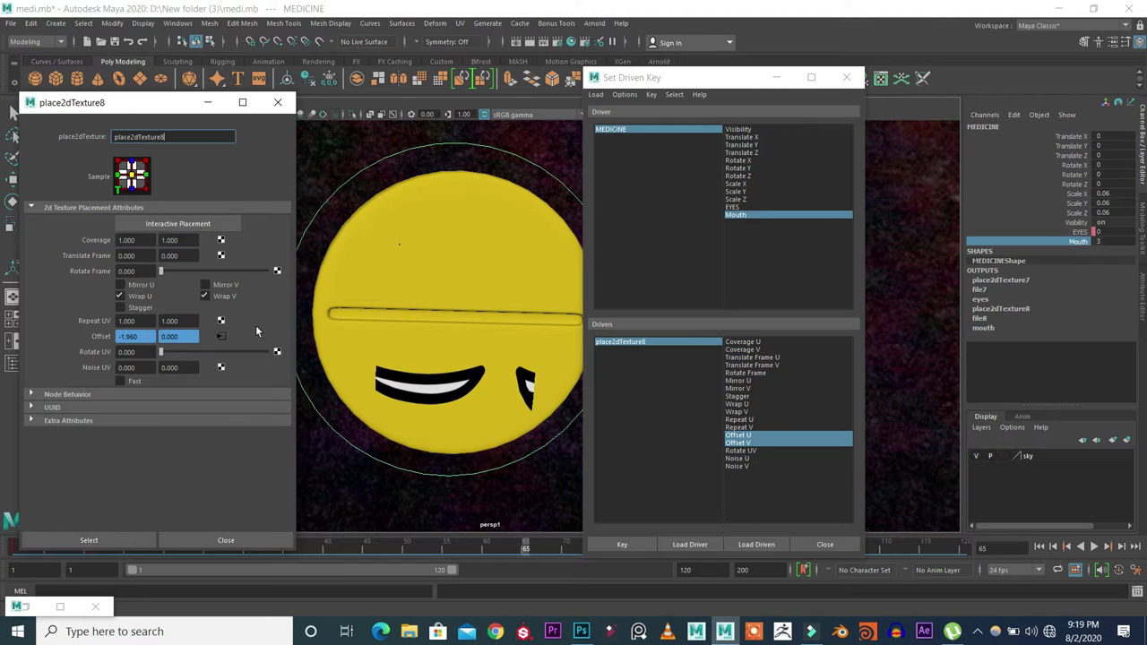
pyautogui.keyDown('ctrl'); pyautogui.moveTo(191, 337); pyautogui.dragTo(141, 338); pyautogui.keyUp('ctrl')
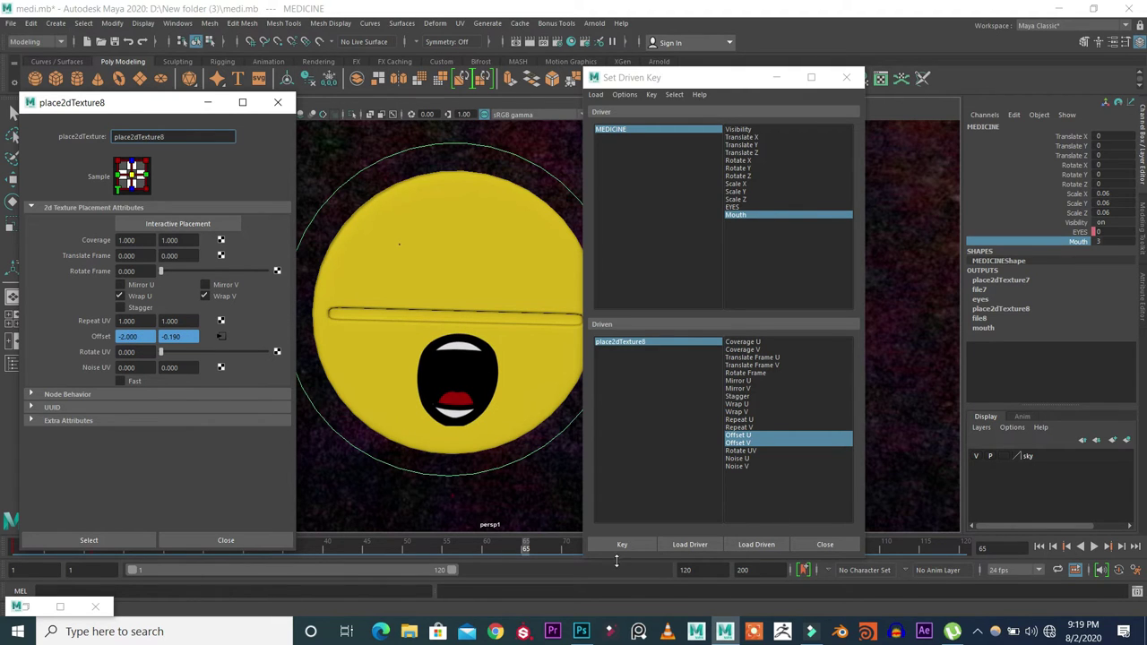
pyautogui.click(617, 544)
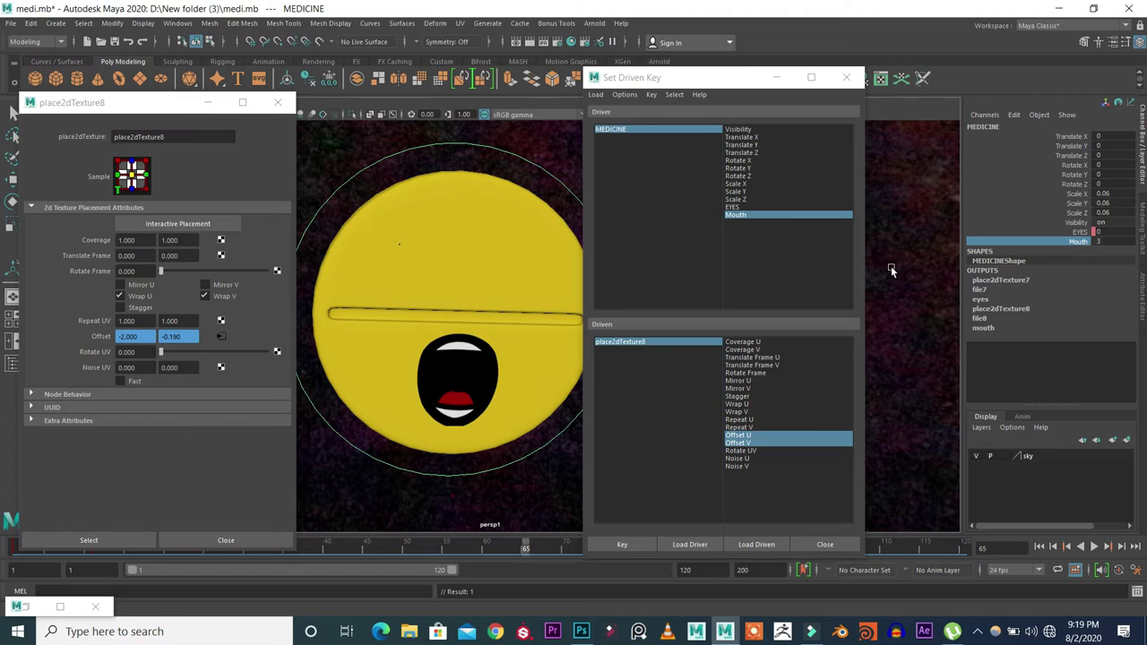
# Set Mouth to 4 and shift the mouth texture's U offset to -2.170 for the wide open smile
pyautogui.moveTo(894, 267); pyautogui.dragTo(899, 267, button='middle')
pyautogui.keyDown('ctrl'); pyautogui.moveTo(143, 336); pyautogui.dragTo(134, 336); pyautogui.keyUp('ctrl')
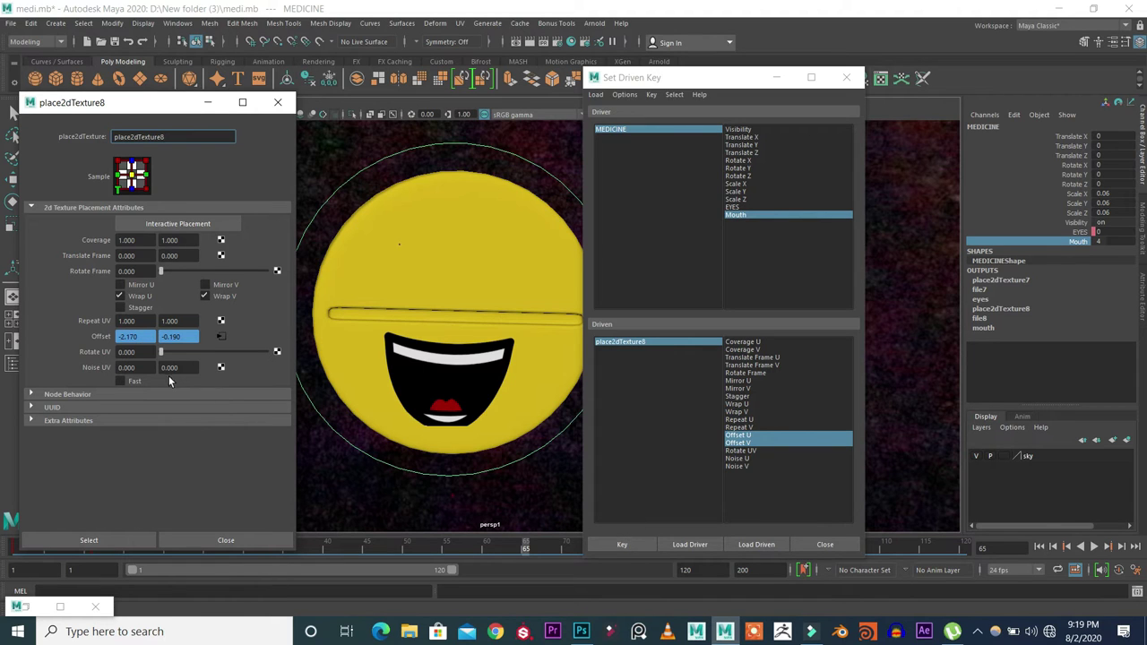
# Try mouth texture V offsets of -0.170, -0.180, -0.190 and -0.210 to fit the open smile vertically
pyautogui.keyDown('ctrl'); pyautogui.moveTo(190, 336); pyautogui.dragTo(192, 336); pyautogui.keyUp('ctrl')
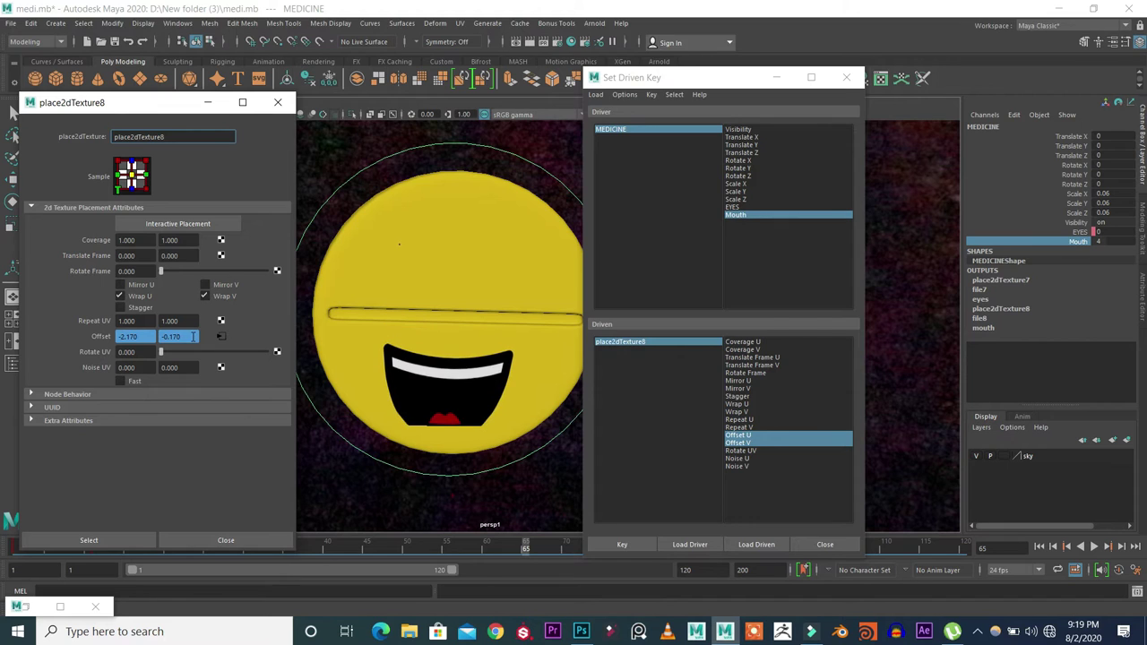
pyautogui.keyDown('ctrl'); pyautogui.moveTo(193, 336); pyautogui.dragTo(191, 336); pyautogui.keyUp('ctrl')
pyautogui.write('-0.18')
pyautogui.press('Return')
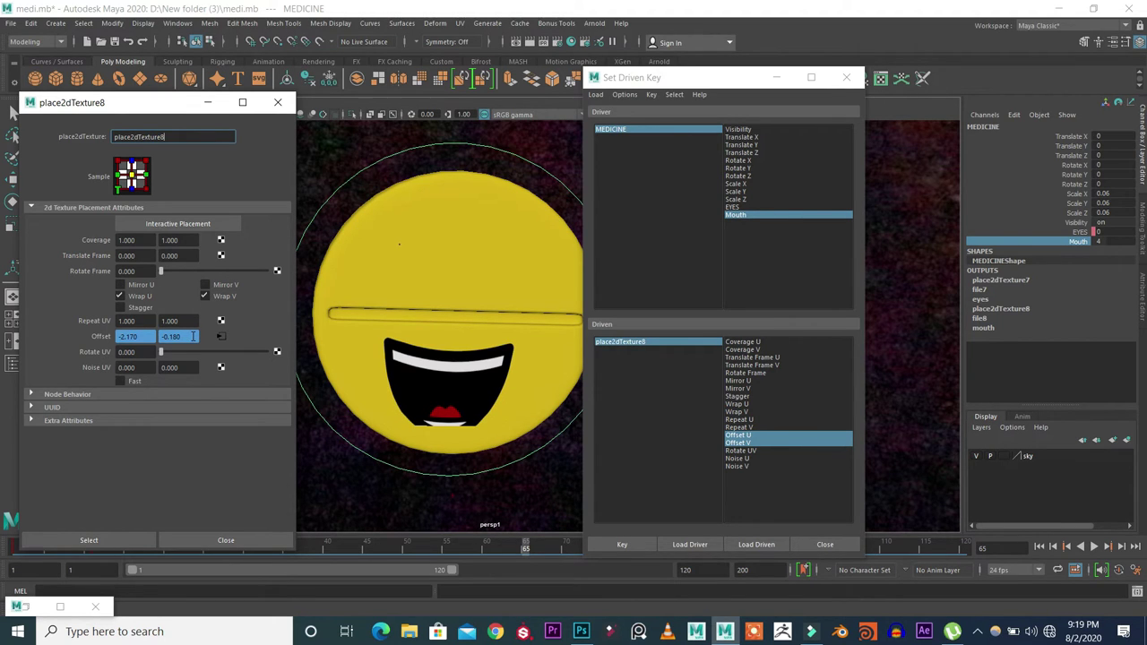
pyautogui.keyDown('ctrl'); pyautogui.moveTo(192, 336); pyautogui.dragTo(192, 336); pyautogui.keyUp('ctrl')
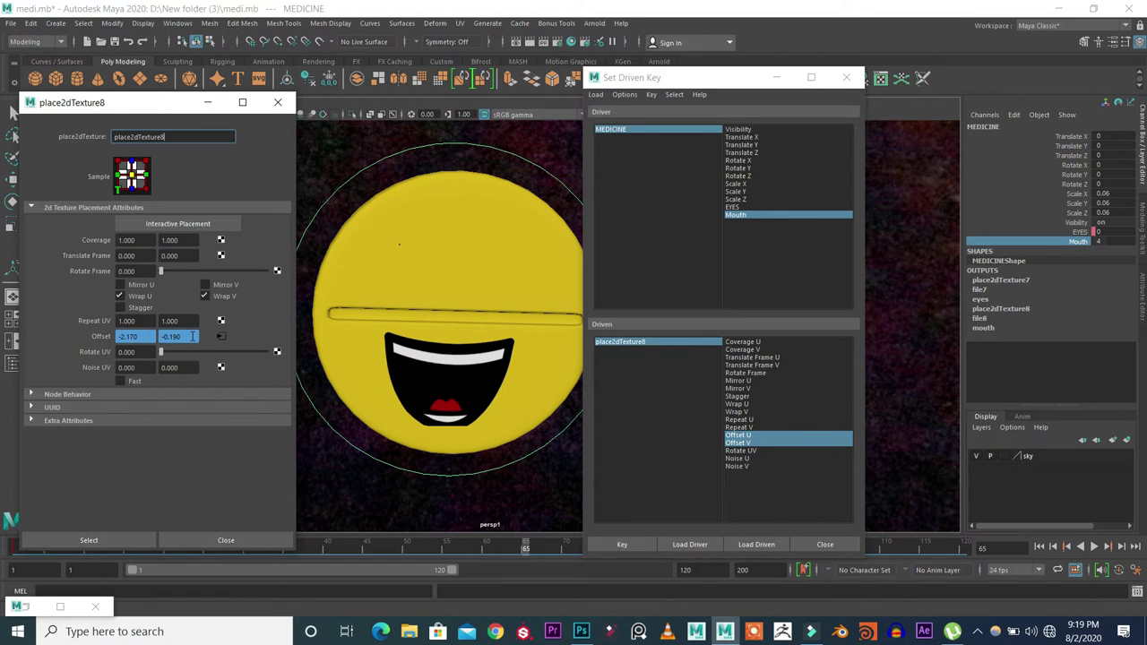
pyautogui.write('-0.18')
pyautogui.press('Return')
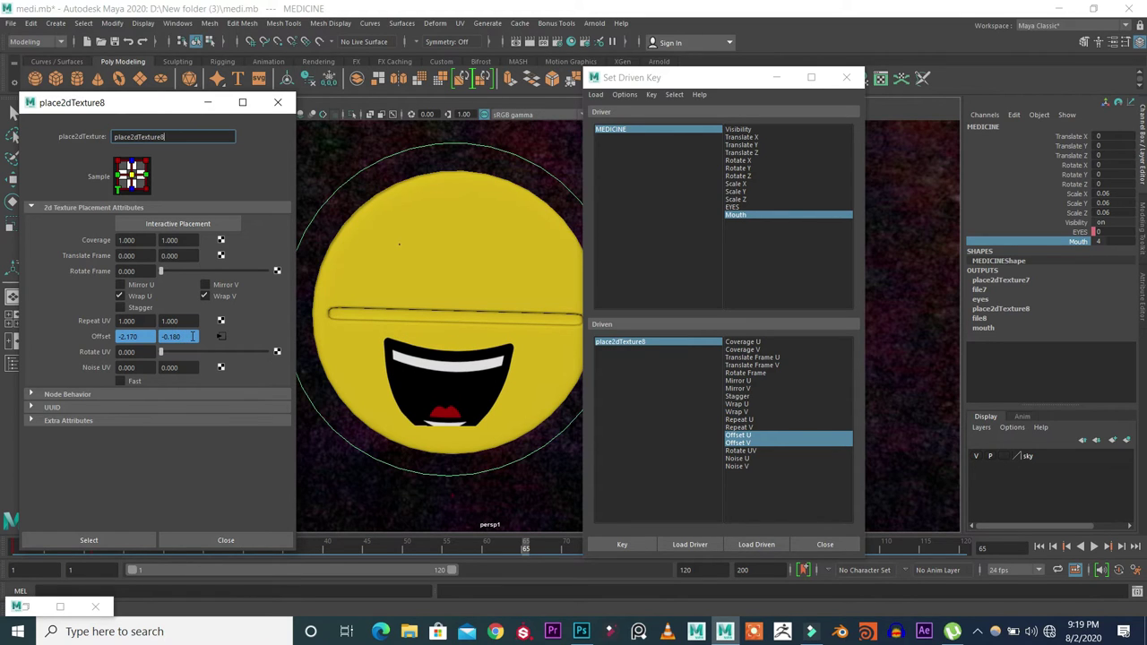
pyautogui.write('-0.21')
pyautogui.press('Return')
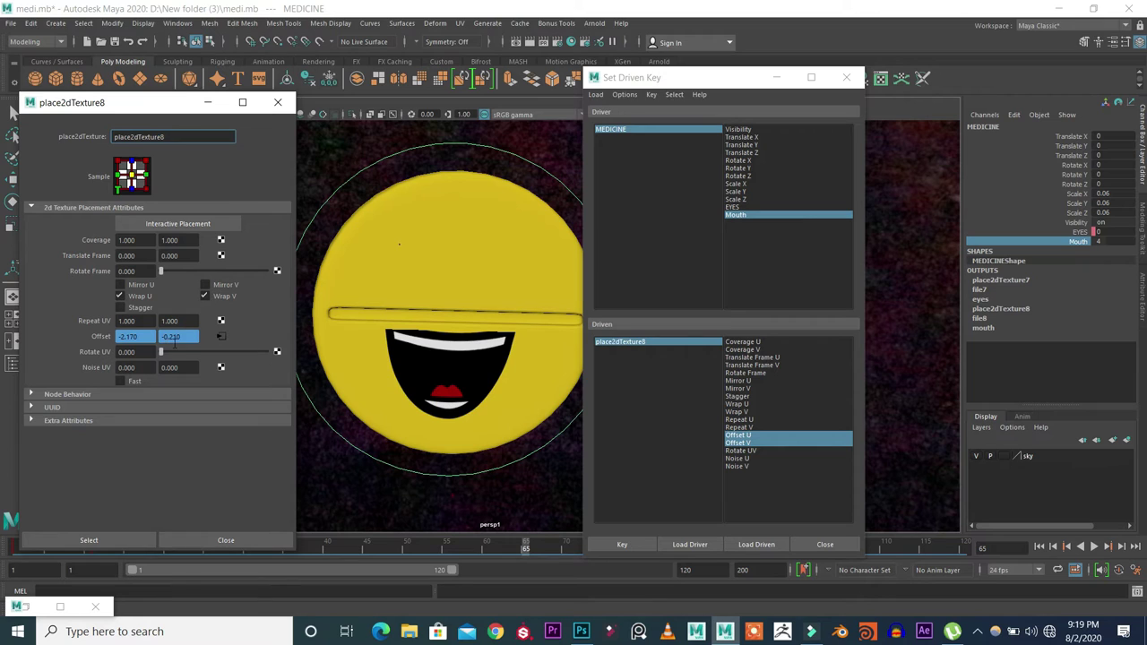
# Set the mouth texture's V offset to -0.195 and set a driven key for Mouth 4
pyautogui.click(184, 336)
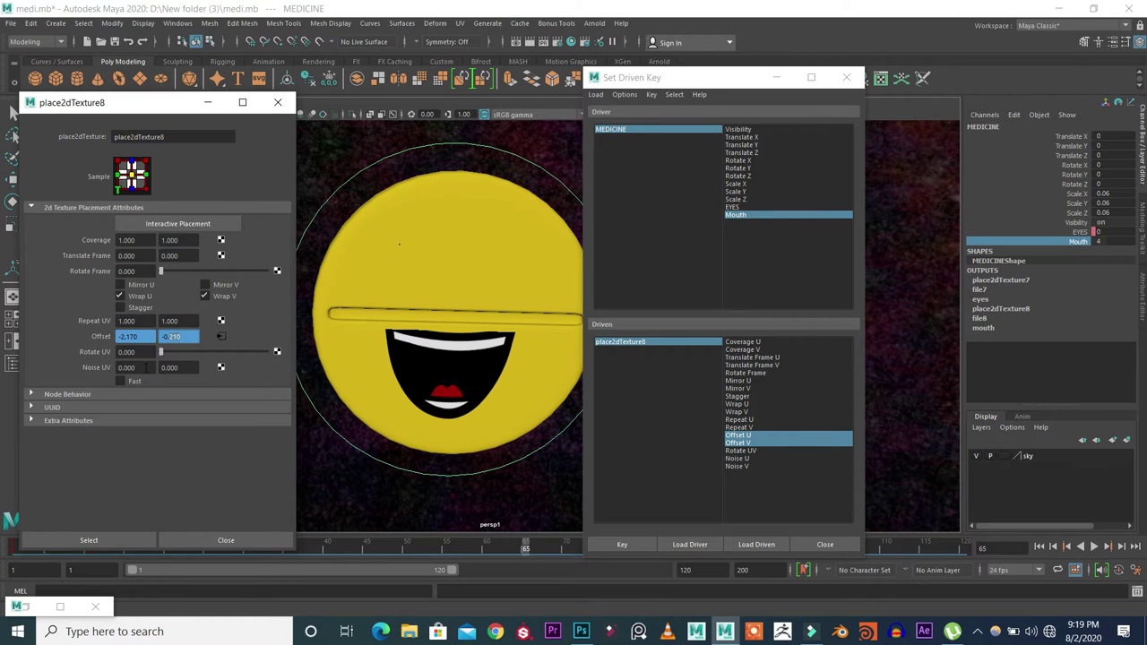
pyautogui.write('-0.195')
pyautogui.press('Return')
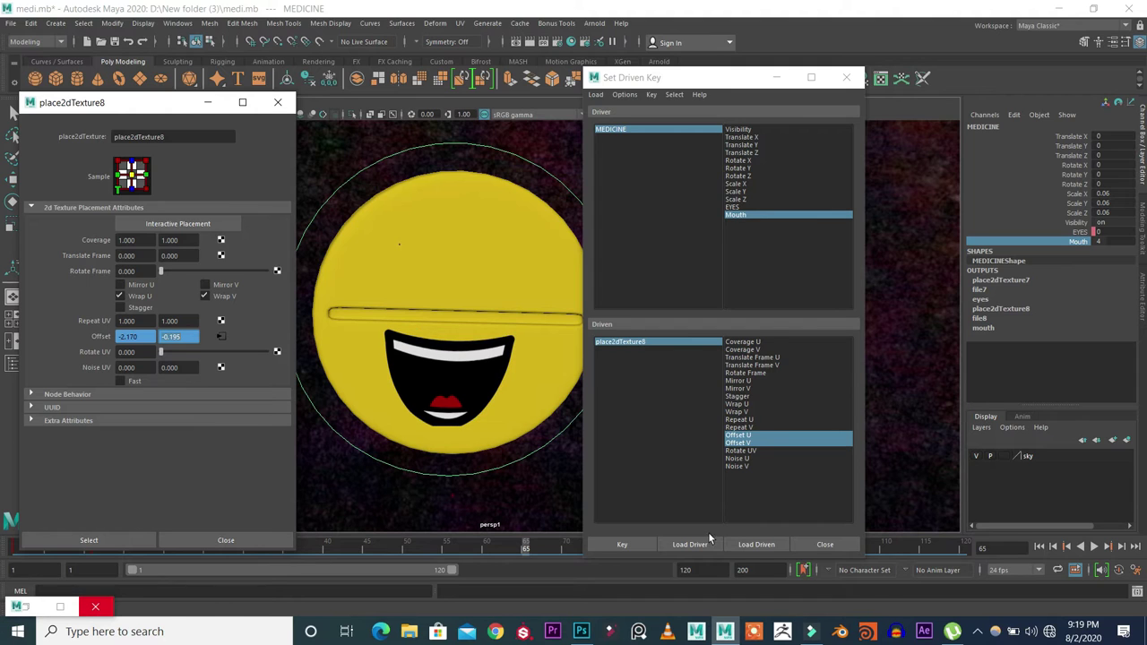
pyautogui.click(617, 544)
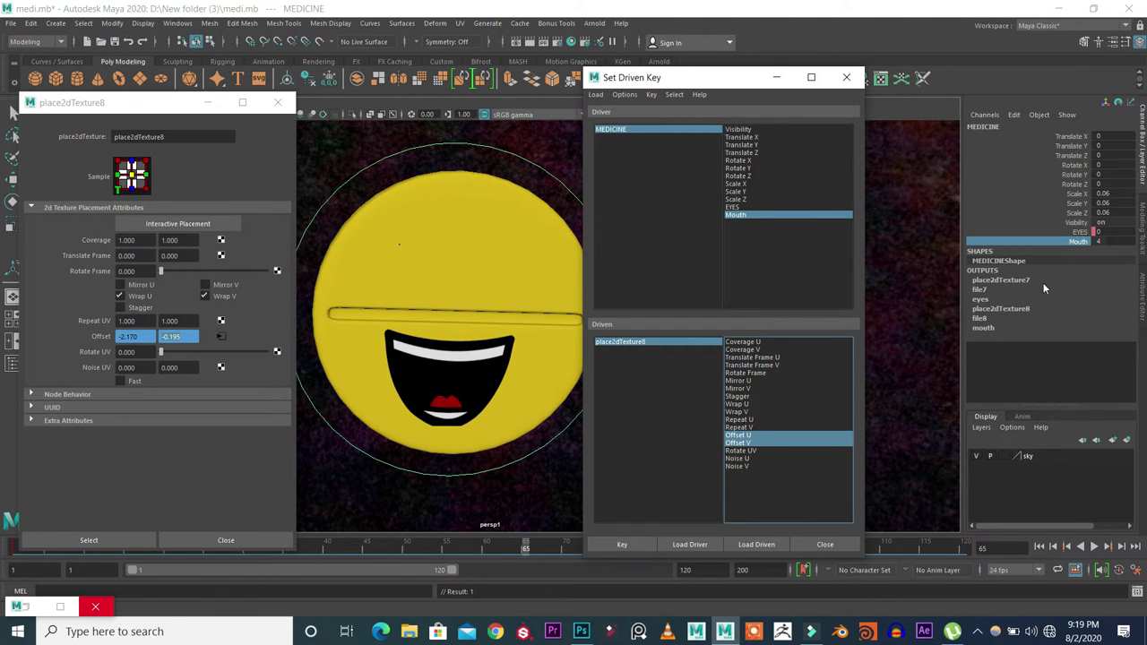
# Set Mouth to 5 and key the mouth texture's U offset at -2.830 for the small dot mouth
pyautogui.moveTo(908, 296)
pyautogui.mouseDown(button='middle')
pyautogui.moveTo(882, 296)
pyautogui.moveTo(908, 297)
pyautogui.mouseUp(button='middle')
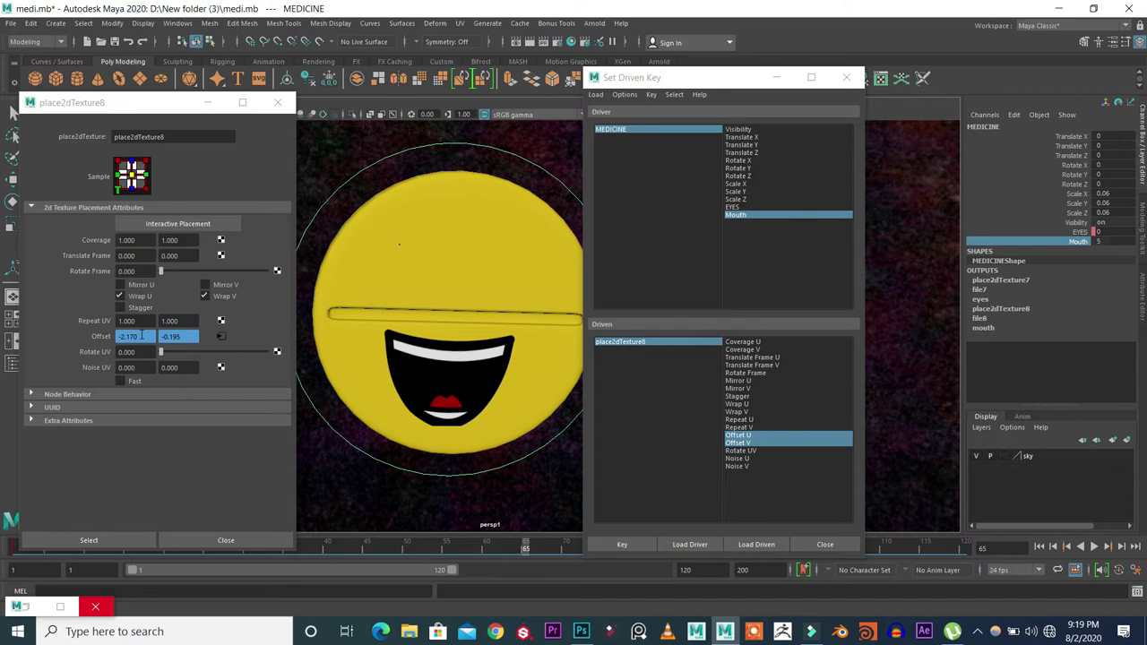
pyautogui.keyDown('ctrl'); pyautogui.moveTo(141, 335); pyautogui.dragTo(104, 330); pyautogui.keyUp('ctrl')
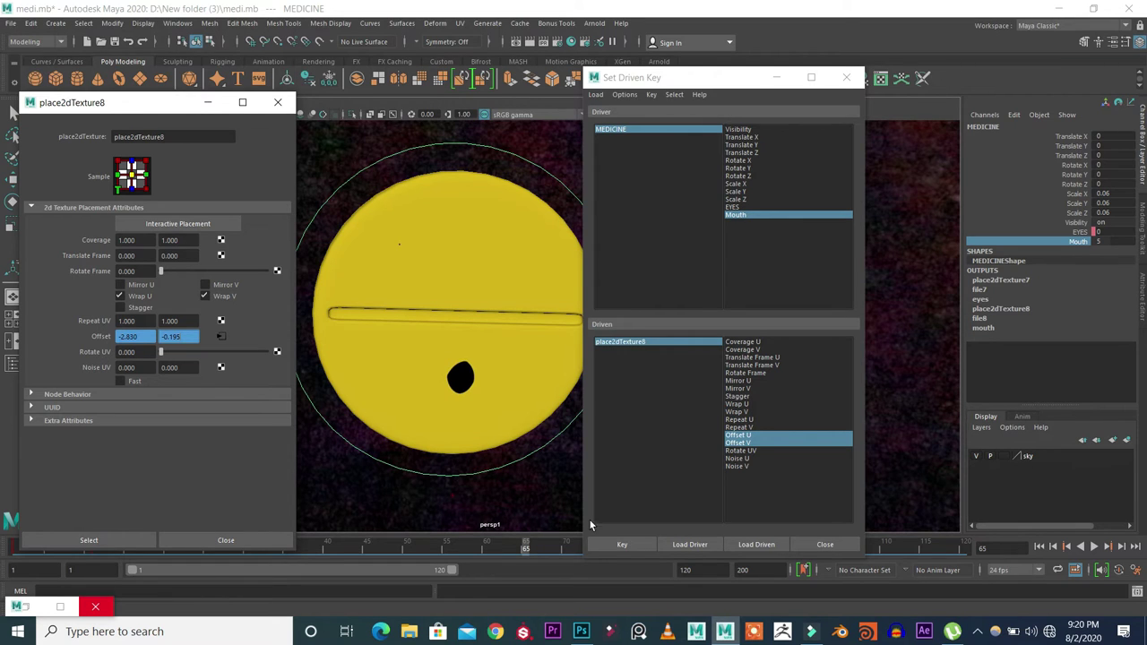
pyautogui.click(614, 540)
# Set the Mouth attribute of MEDICINE to 6
pyautogui.click(1024, 240)
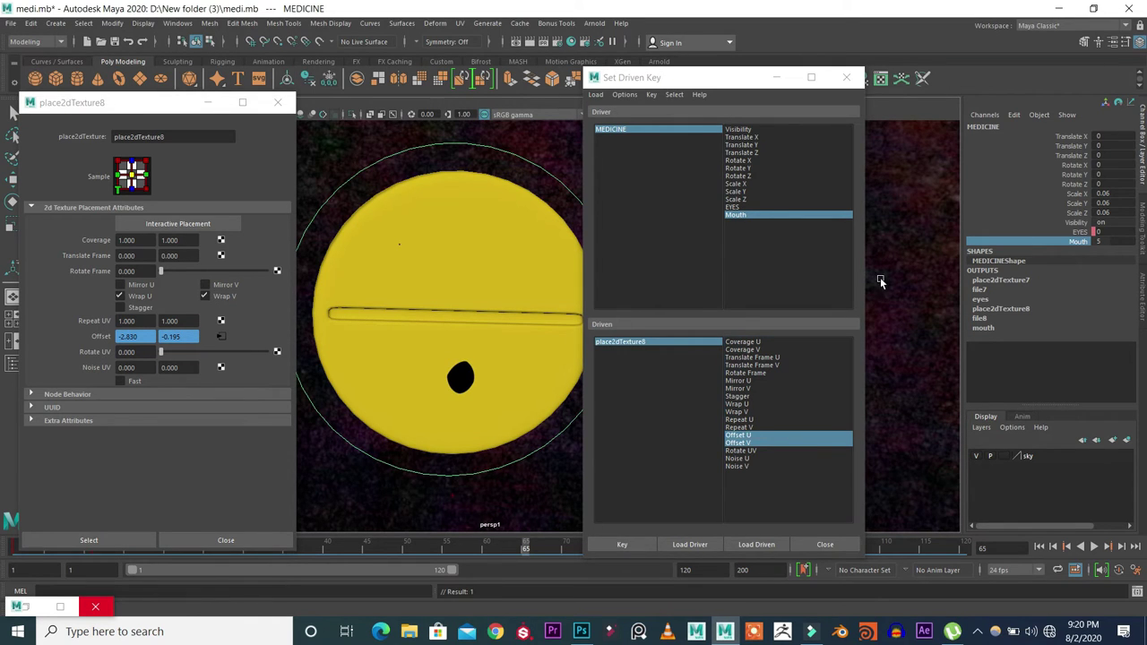
pyautogui.moveTo(878, 276)
pyautogui.mouseDown(button='middle')
pyautogui.moveTo(888, 279)
pyautogui.moveTo(878, 278)
pyautogui.mouseUp(button='middle')
# Try mouth texture offsets of U -2.490 and V -1.245, and undo the V offset change
pyautogui.keyDown('ctrl'); pyautogui.moveTo(142, 339); pyautogui.dragTo(128, 337, button='middle'); pyautogui.keyUp('ctrl')
pyautogui.moveTo(128, 337)
pyautogui.keyDown('ctrl'); pyautogui.mouseDown()
pyautogui.moveTo(106, 332)
pyautogui.moveTo(186, 333)
pyautogui.moveTo(139, 333)
pyautogui.mouseUp(); pyautogui.keyUp('ctrl')
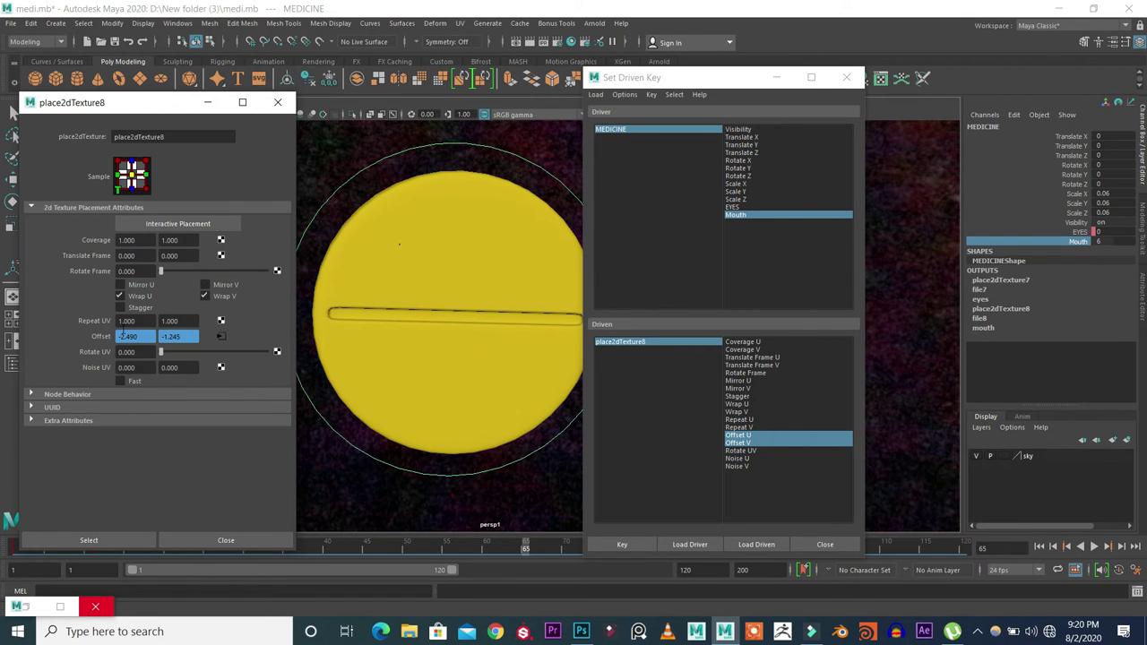
pyautogui.hotkey('ctrl', 'z')
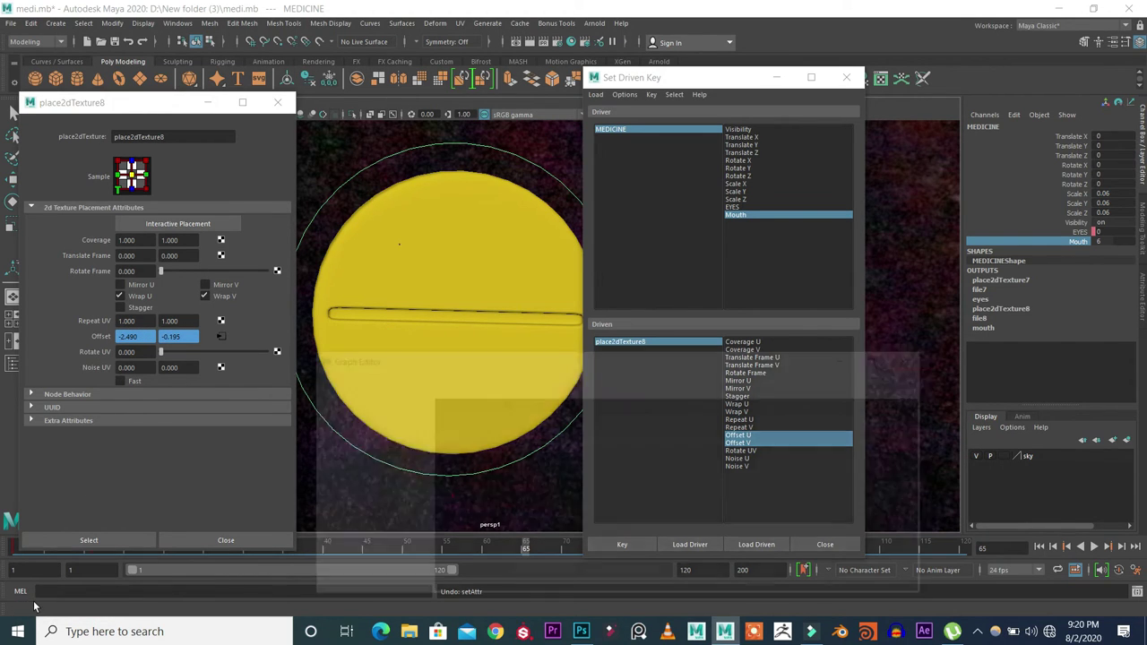
# Clear the obstructing windows and examine the pill mesh's UV layout over the face texture in the UV Editor, closing it when done
pyautogui.click(60, 607)
pyautogui.click(1036, 295)
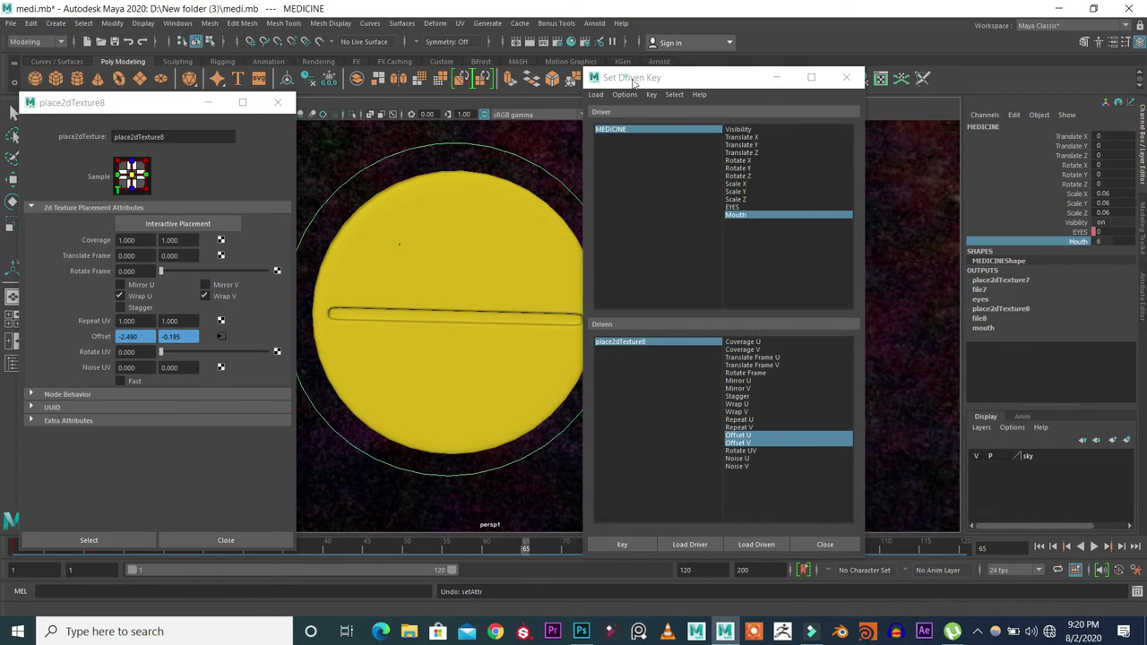
pyautogui.moveTo(626, 71); pyautogui.dragTo(695, 99)
pyautogui.click(880, 78)
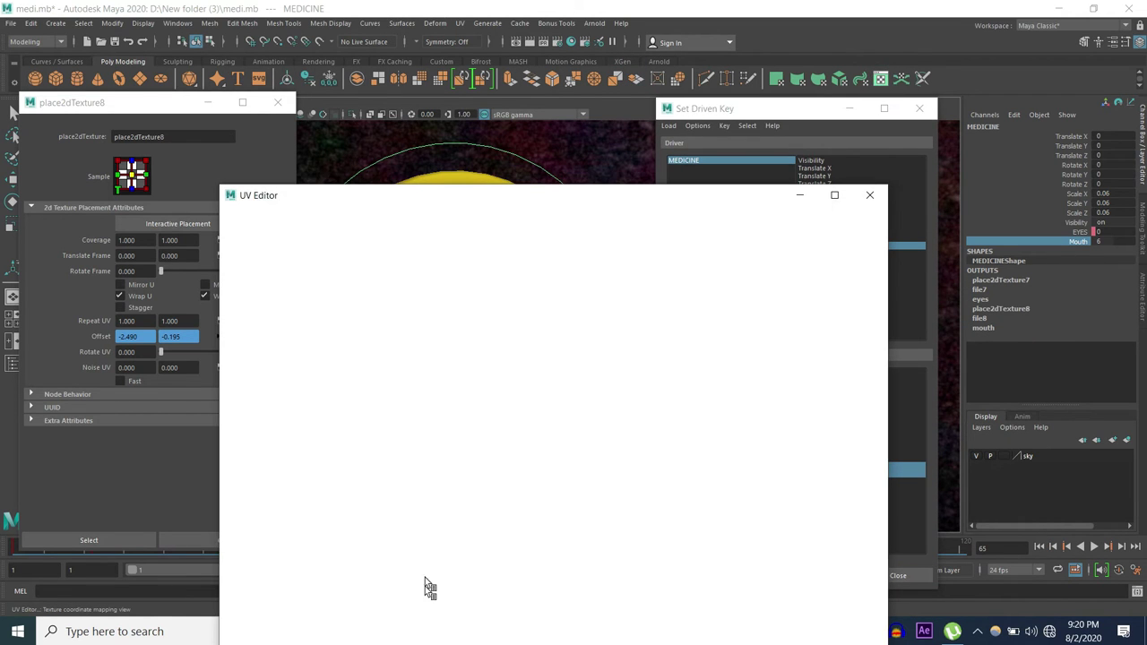
pyautogui.press('e')
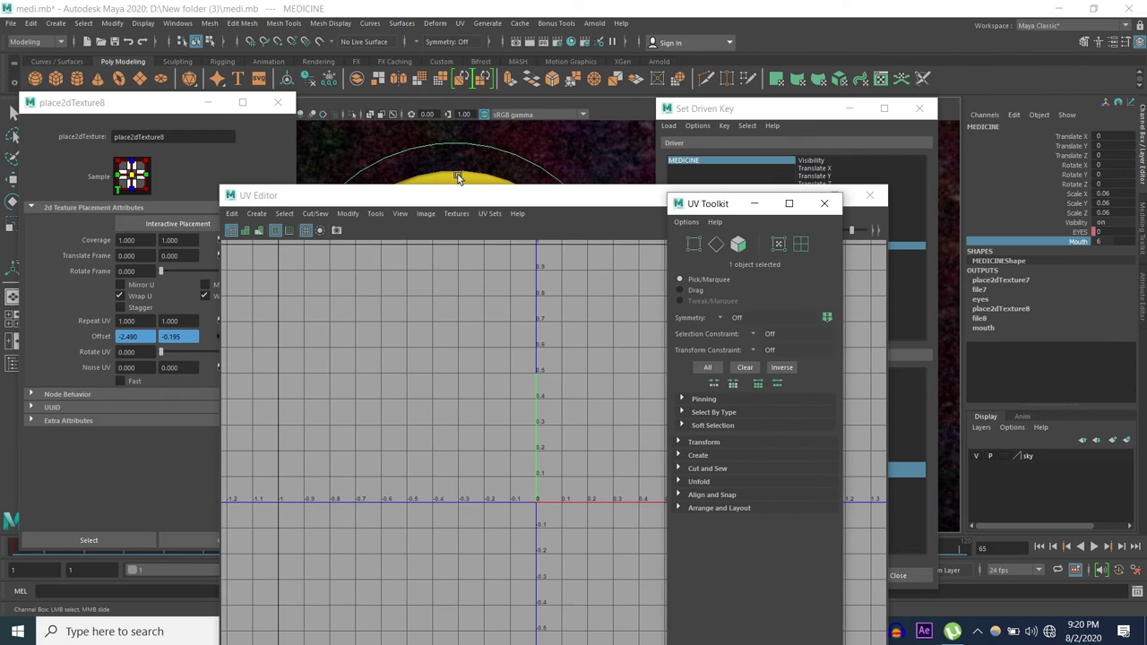
pyautogui.click(457, 176)
pyautogui.click(824, 204)
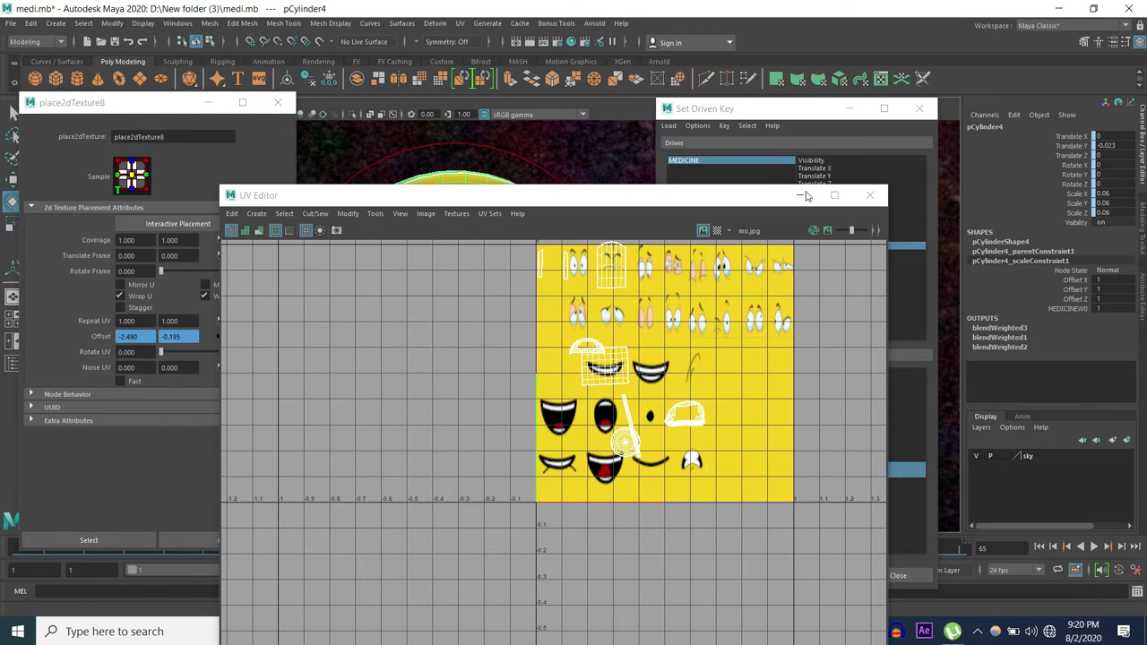
pyautogui.click(868, 196)
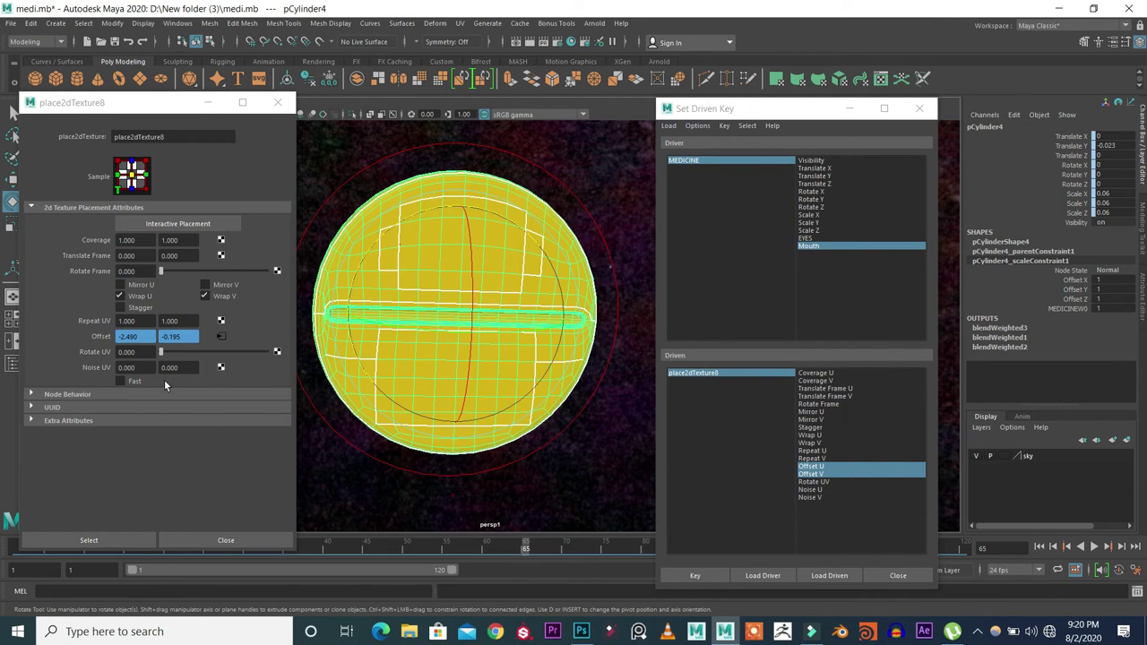
# Try shifting the mouth texture to V offset 1.145 and U offset -3.330
pyautogui.keyDown('ctrl'); pyautogui.moveTo(193, 336); pyautogui.dragTo(274, 352); pyautogui.keyUp('ctrl')
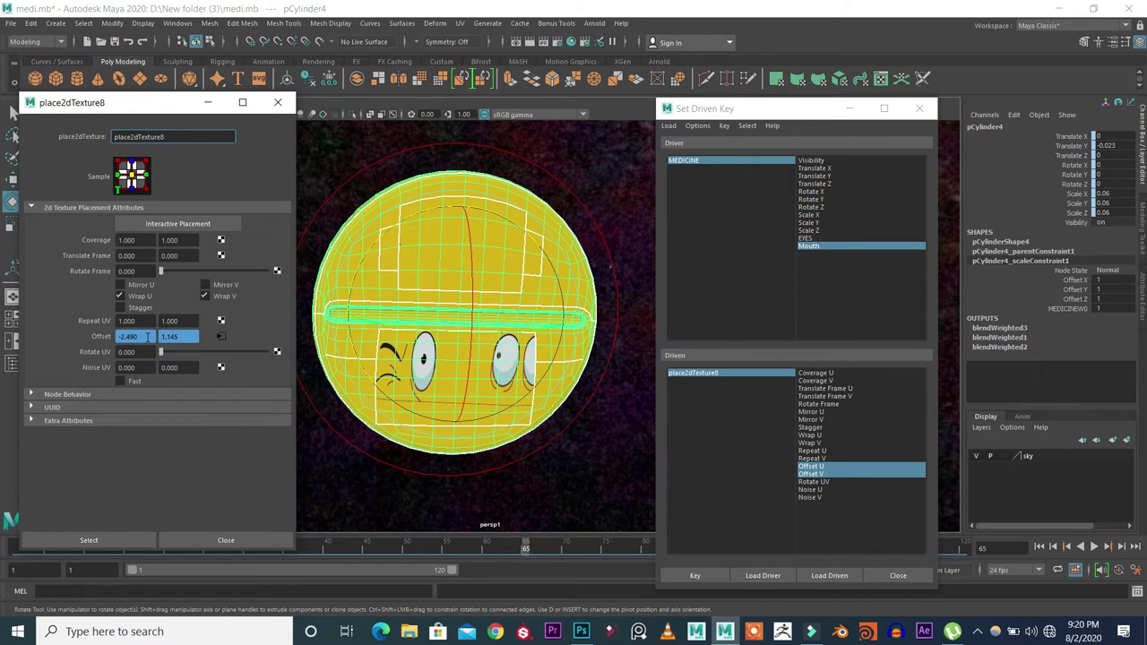
pyautogui.keyDown('ctrl'); pyautogui.moveTo(147, 337); pyautogui.dragTo(93, 340); pyautogui.keyUp('ctrl')
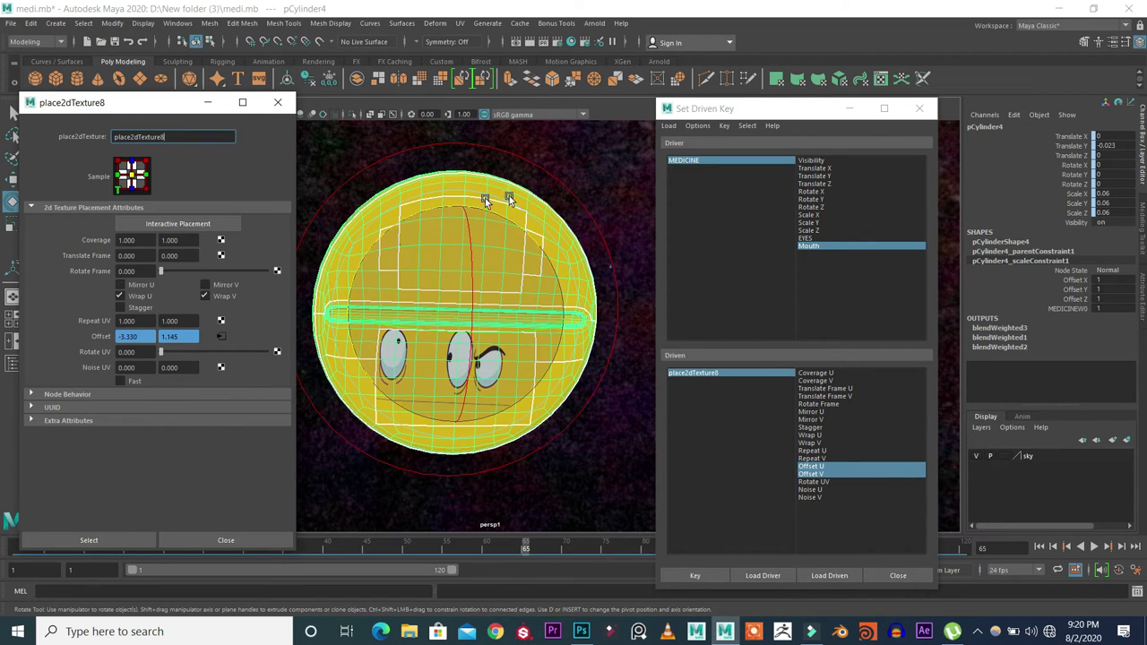
# Reselect MEDICINE and key Mouth 6 with the mouth texture at U offset -2.830 and V offset -0.355 for the curved-line smile
pyautogui.click(566, 191)
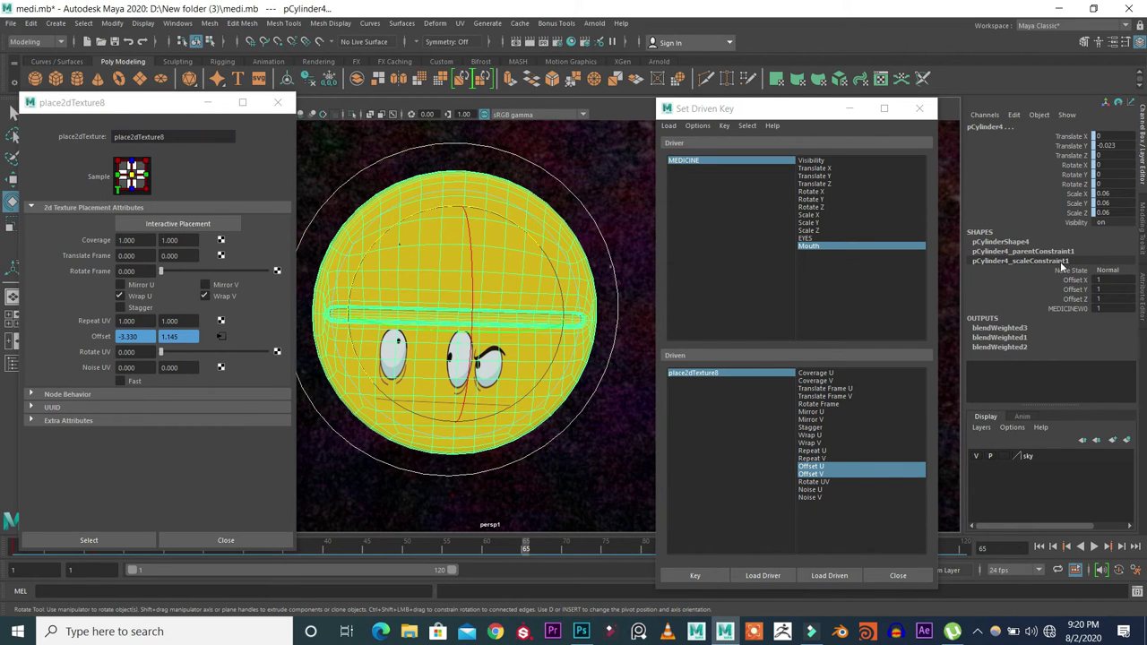
pyautogui.click(586, 210)
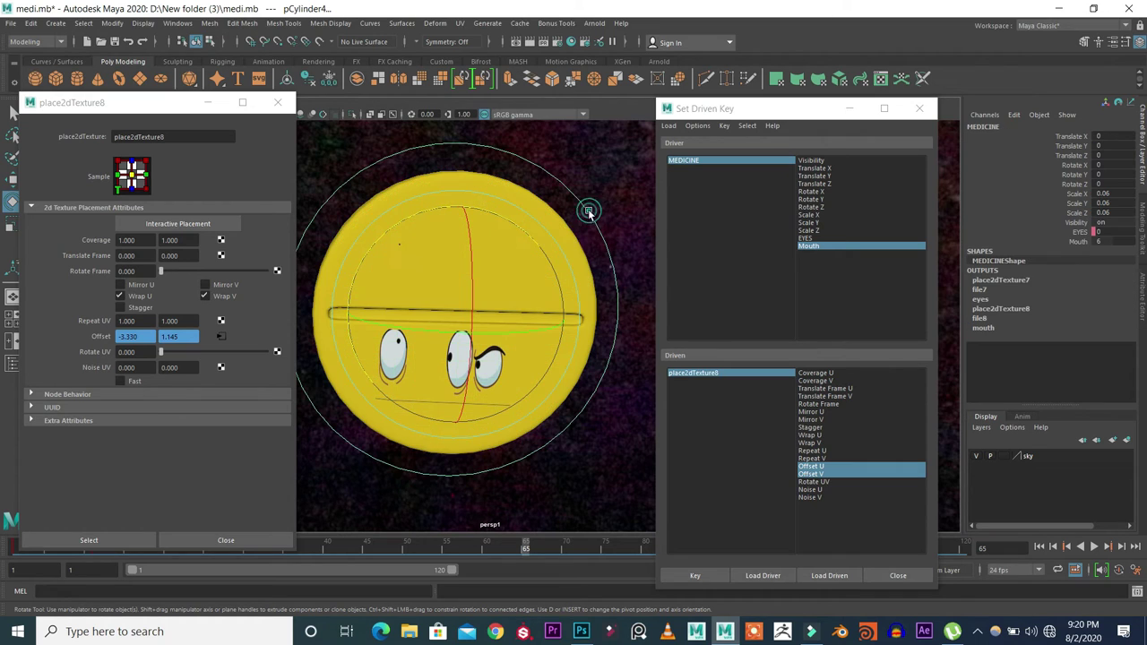
pyautogui.click(1065, 241)
pyautogui.moveTo(630, 349); pyautogui.dragTo(512, 363, button='middle')
pyautogui.scroll(1, 511, 363)
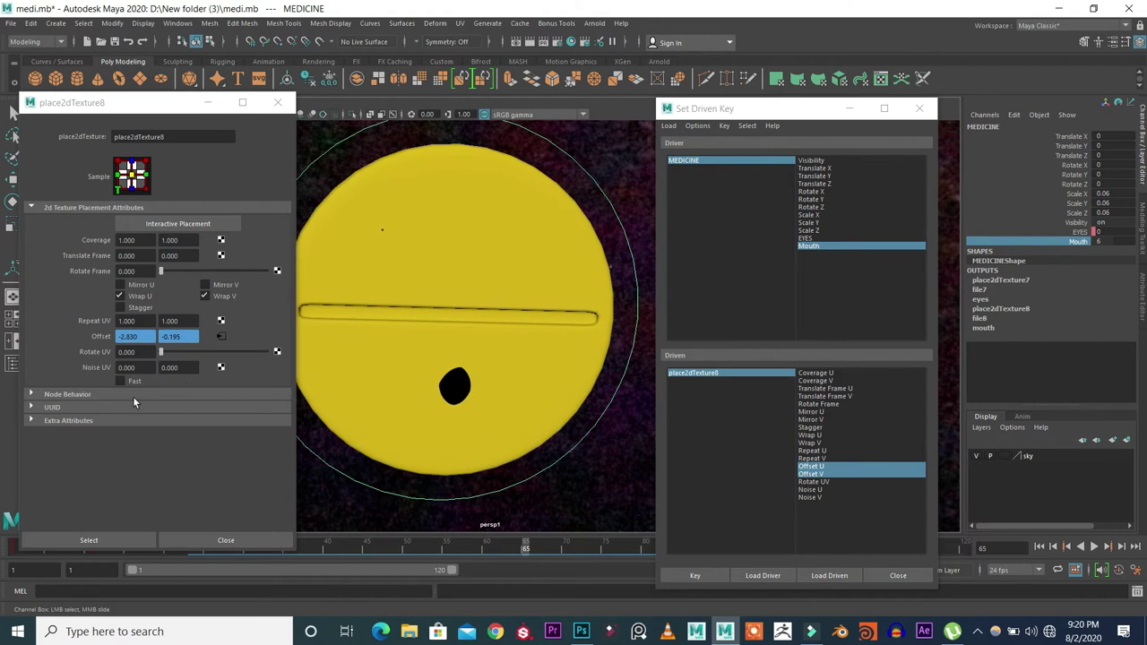
pyautogui.click(179, 366)
pyautogui.keyDown('ctrl'); pyautogui.moveTo(186, 334); pyautogui.dragTo(173, 335); pyautogui.keyUp('ctrl')
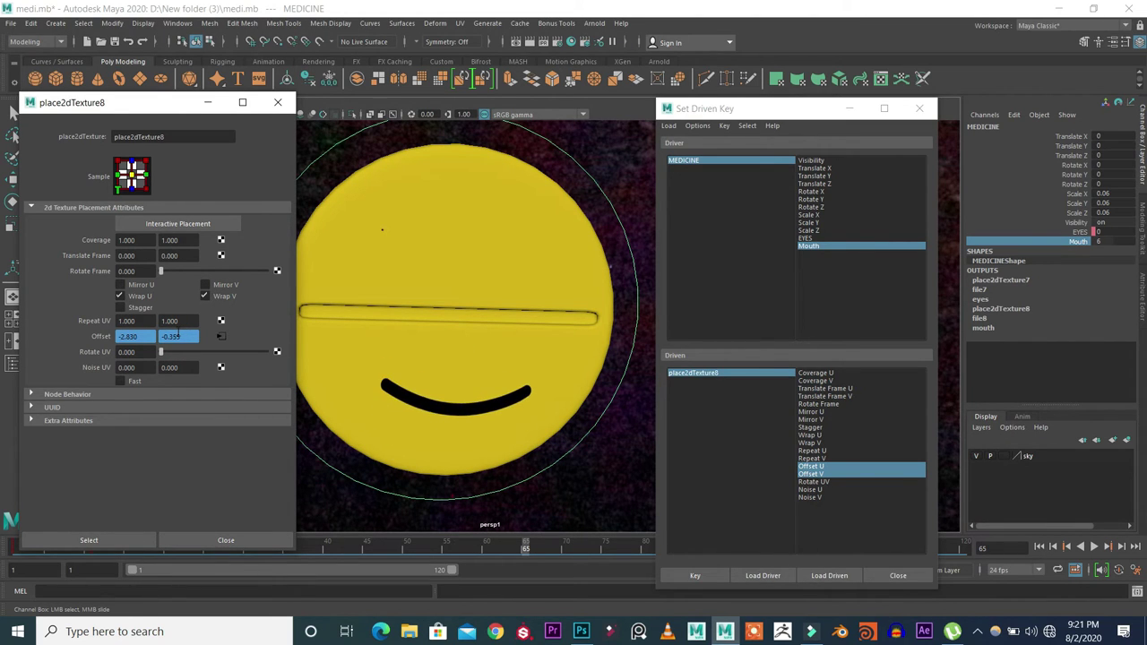
pyautogui.click(696, 576)
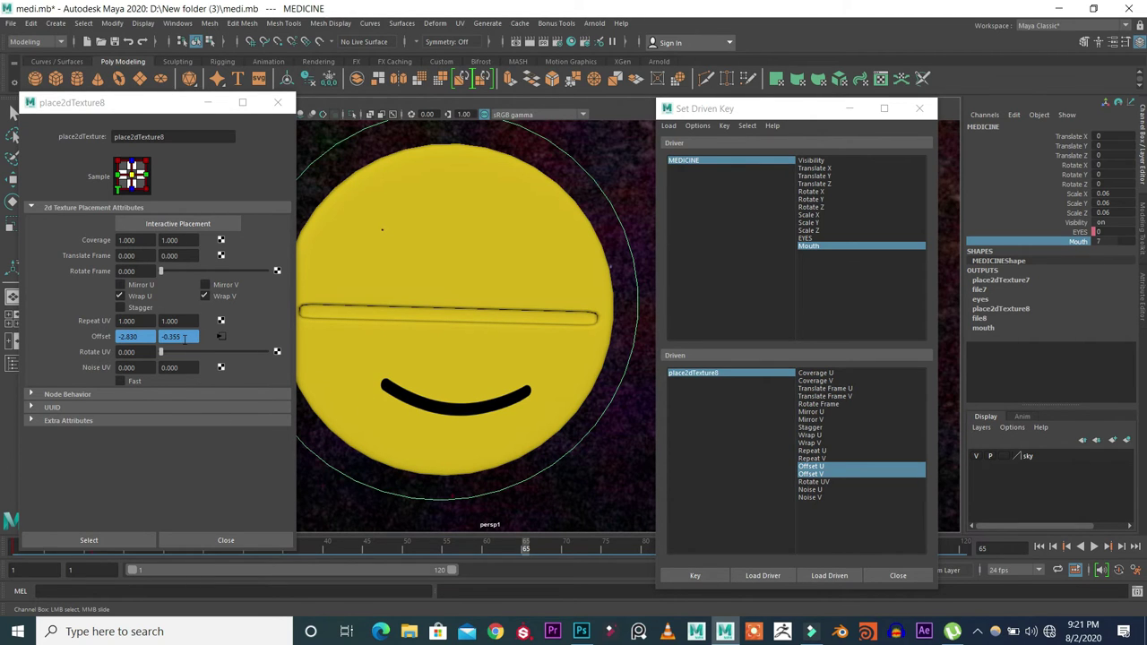
# With Mouth at 7, key the mouth texture at U offset -3.200 and V offset -0.375 for the creased smile
pyautogui.keyDown('ctrl'); pyautogui.moveTo(185, 337); pyautogui.dragTo(114, 336); pyautogui.keyUp('ctrl')
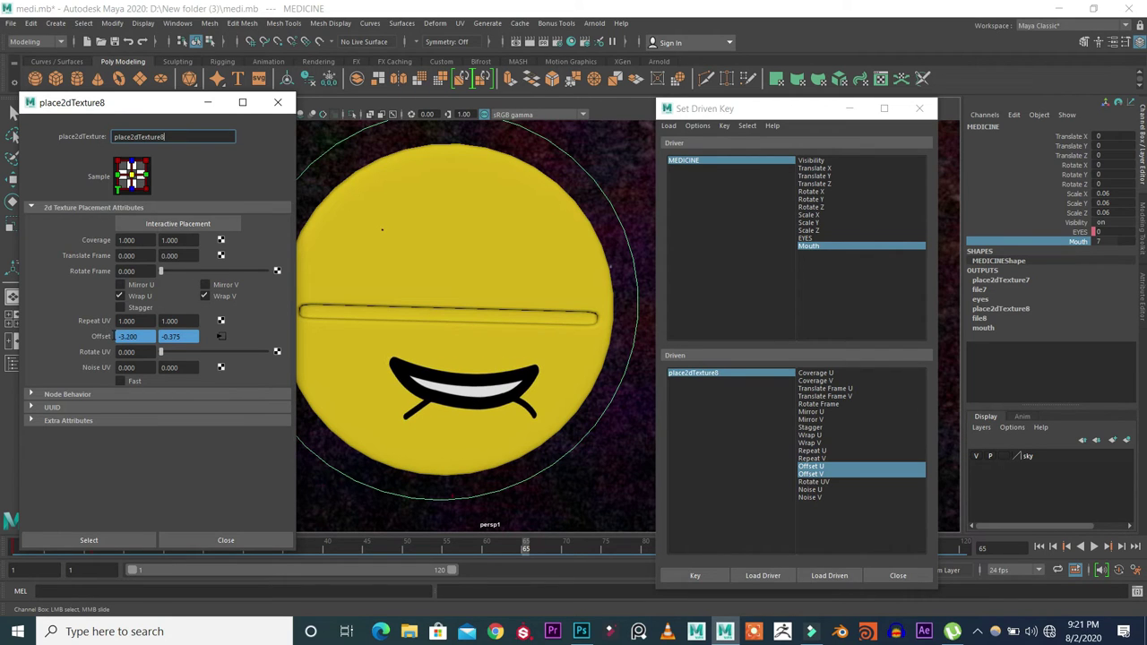
pyautogui.click(674, 577)
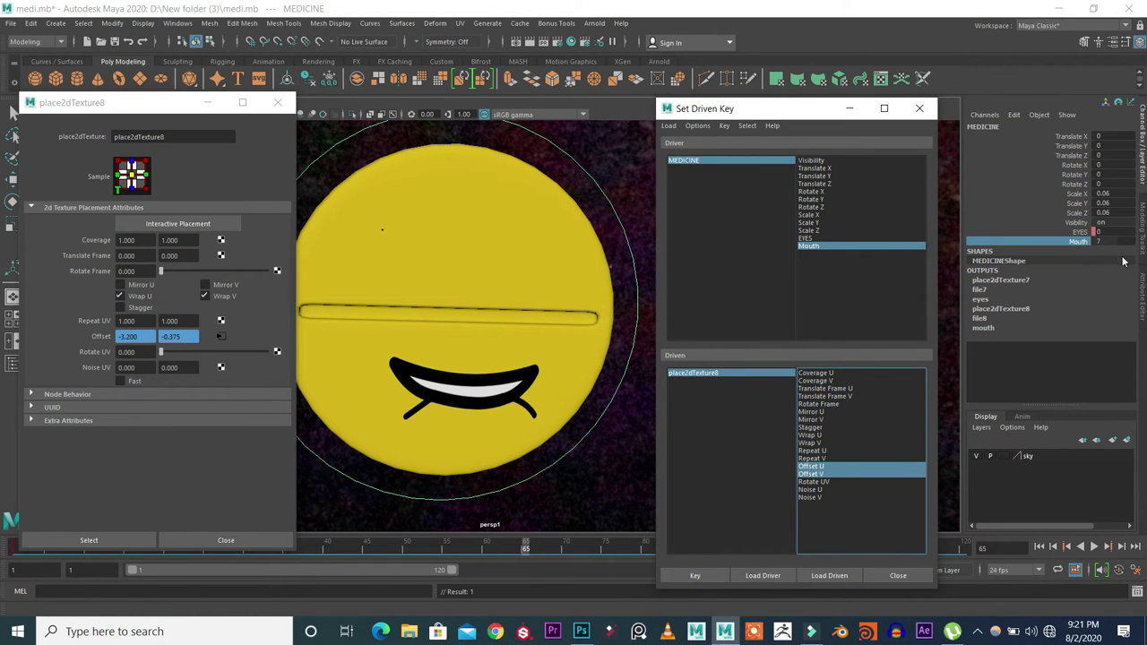
# Set Mouth to 8 and key the mouth texture at U offset -3.000 and V offset -0.395 for the laughing mouth
pyautogui.click(1074, 241)
pyautogui.moveTo(625, 402); pyautogui.dragTo(628, 403, button='middle')
pyautogui.keyDown('ctrl'); pyautogui.moveTo(141, 341); pyautogui.dragTo(151, 338); pyautogui.keyUp('ctrl')
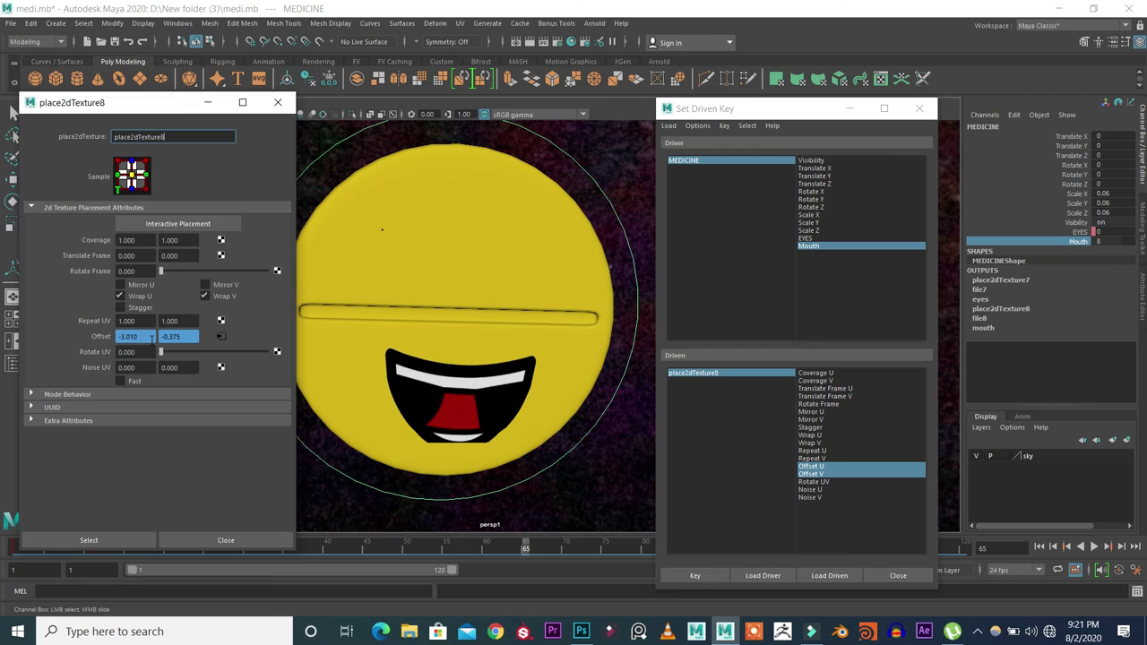
pyautogui.moveTo(165, 337)
pyautogui.keyDown('ctrl'); pyautogui.mouseDown()
pyautogui.moveTo(178, 335)
pyautogui.moveTo(147, 333)
pyautogui.mouseUp(); pyautogui.keyUp('ctrl')
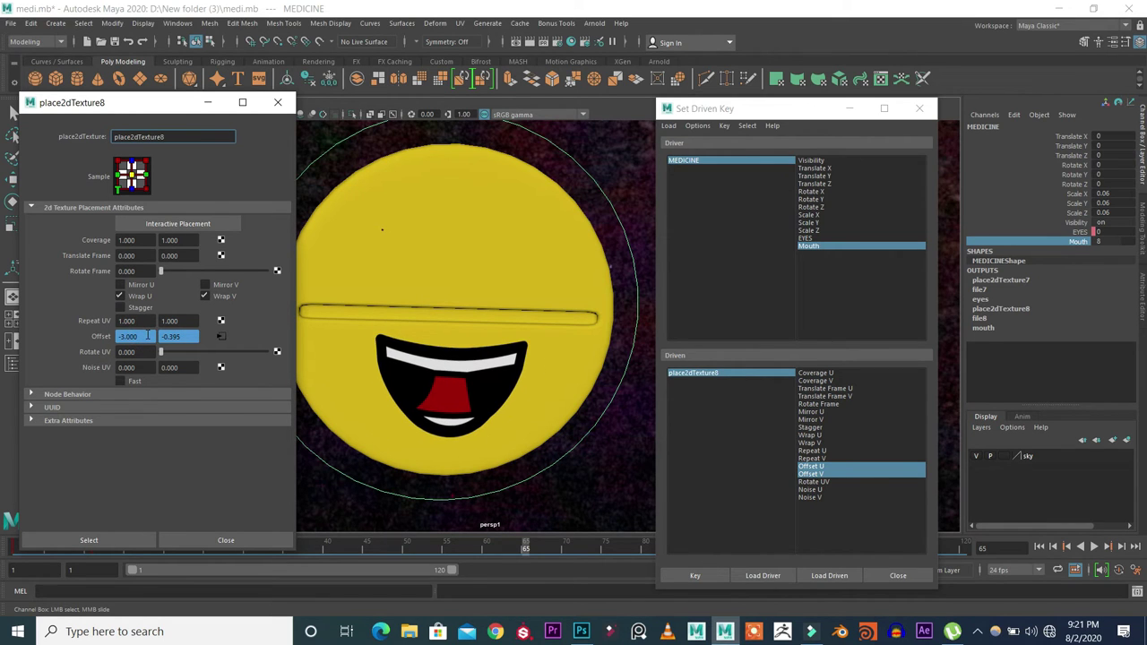
pyautogui.click(694, 576)
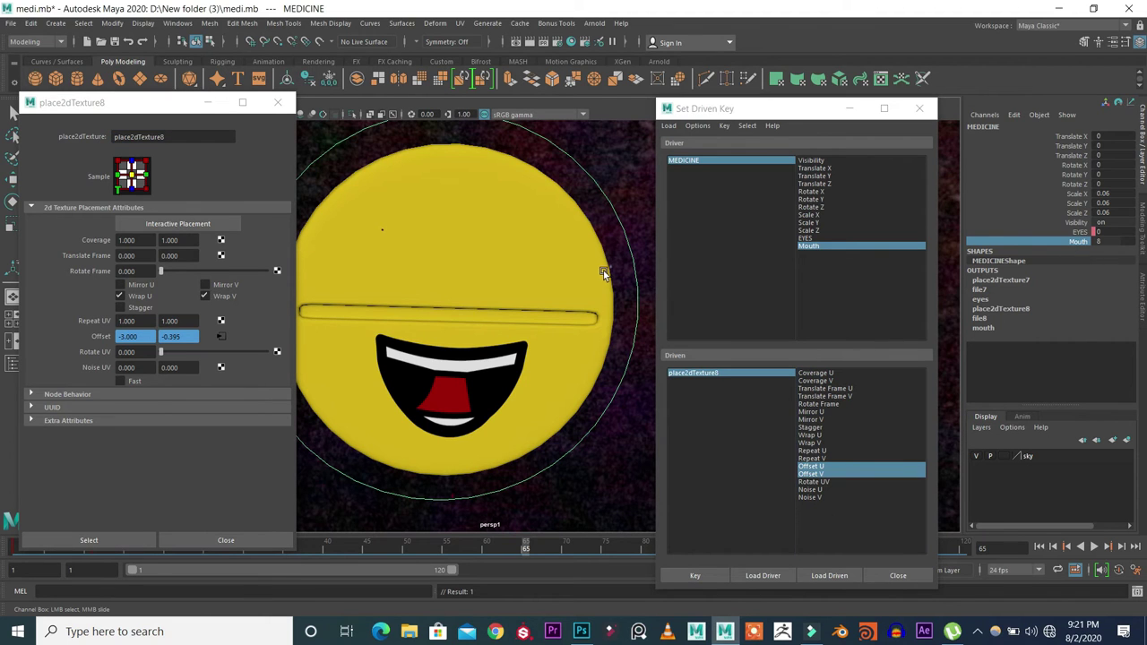
# Set Mouth to 9 and key the mouth texture at U offset -2.660 and V offset -0.365 for the frowning open mouth
pyautogui.moveTo(598, 269); pyautogui.dragTo(604, 269, button='middle')
pyautogui.keyDown('ctrl'); pyautogui.moveTo(136, 340); pyautogui.dragTo(191, 336); pyautogui.keyUp('ctrl')
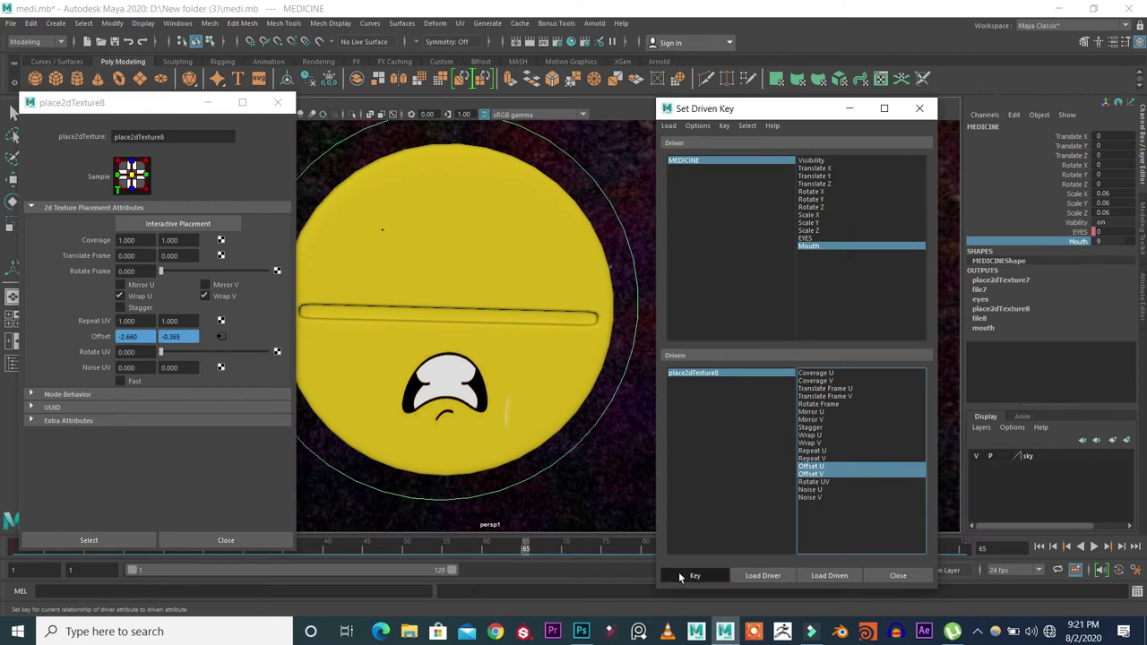
pyautogui.click(679, 574)
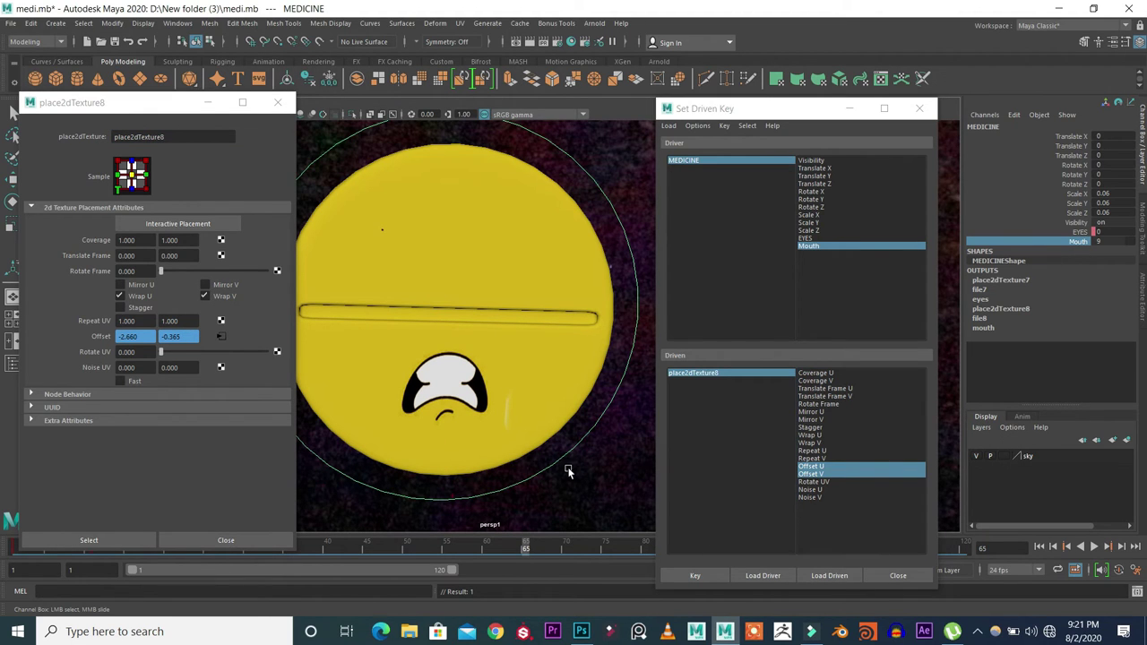
# Try Mouth values up to 12, then close the Set Driven Key and texture placement windows
pyautogui.moveTo(568, 469); pyautogui.dragTo(603, 459, button='middle')
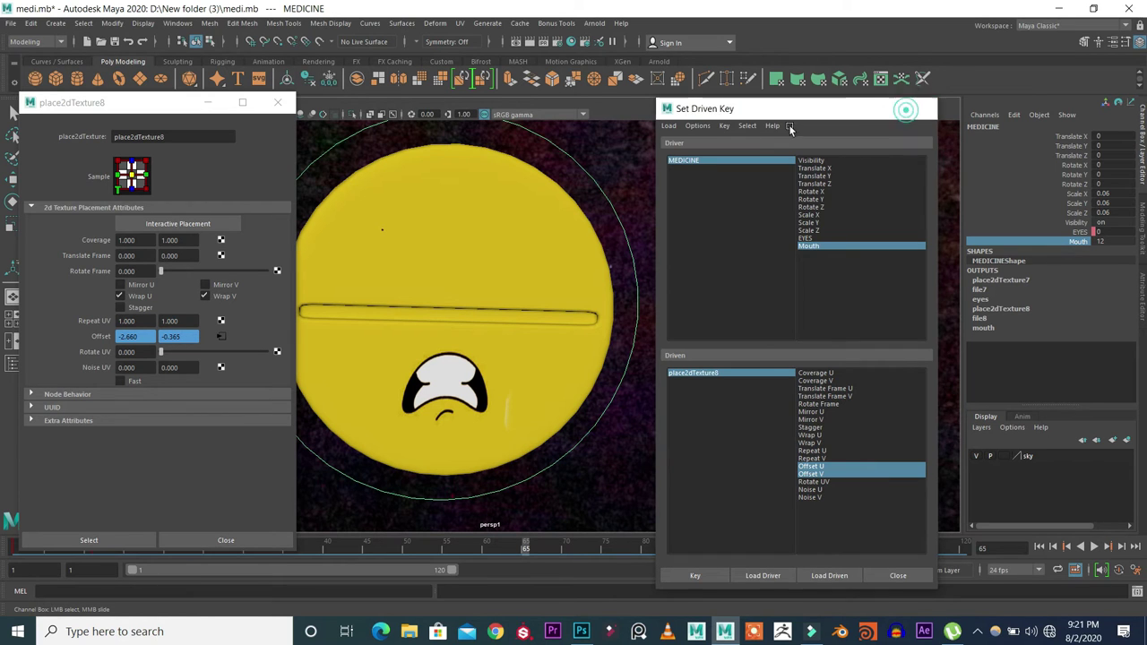
pyautogui.click(918, 108)
pyautogui.click(277, 102)
# Edit MEDICINE's mouth attribute so its maximum is 9, and bring Mouth back to 9
pyautogui.click(1014, 115)
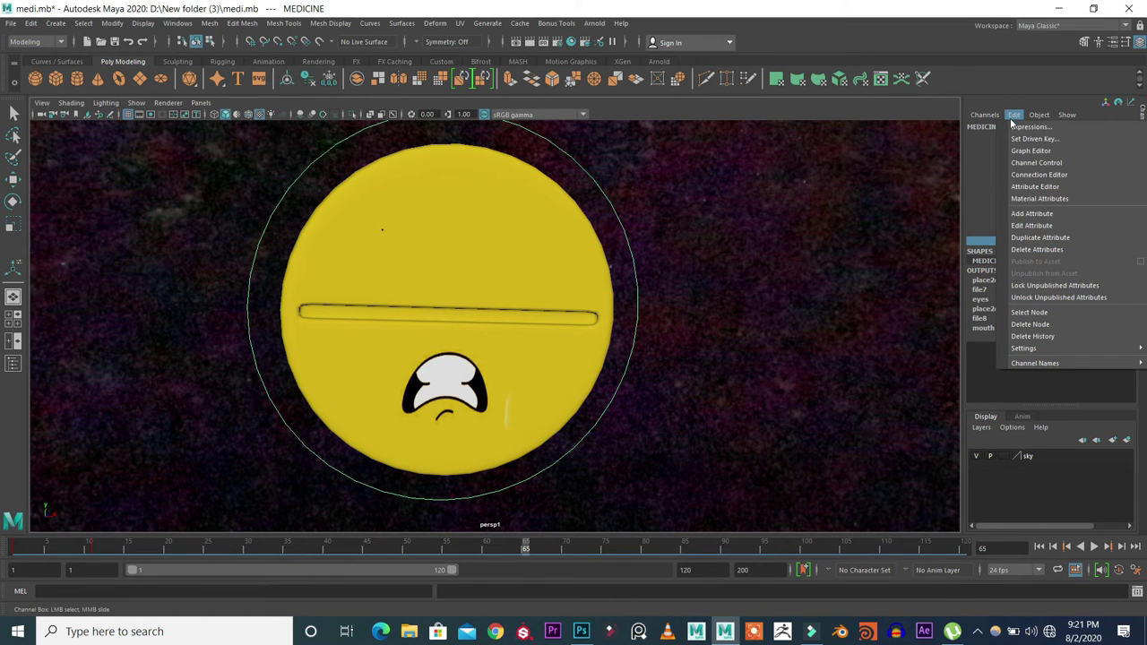
pyautogui.click(1030, 224)
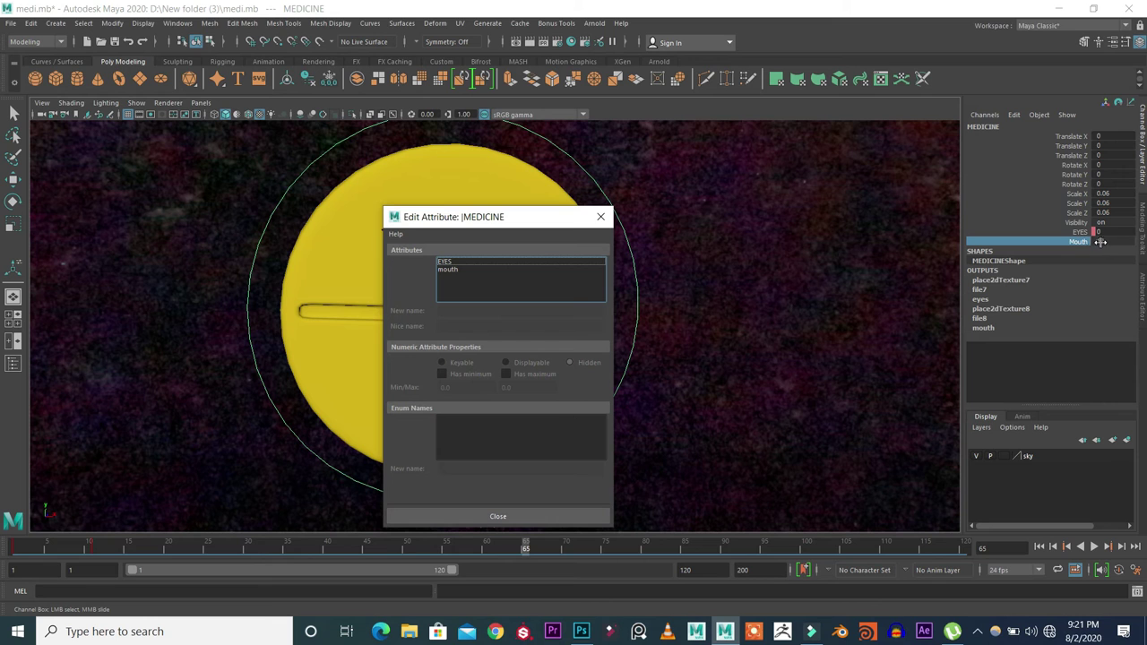
pyautogui.moveTo(454, 217); pyautogui.dragTo(117, 140)
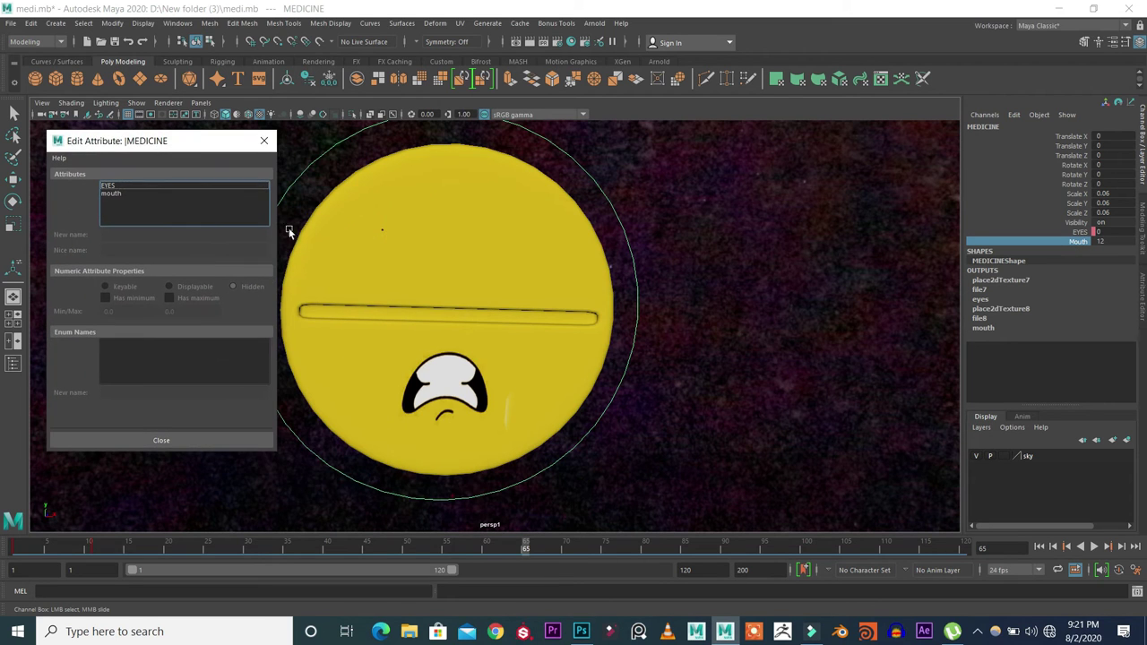
pyautogui.moveTo(816, 306); pyautogui.dragTo(792, 314, button='middle')
pyautogui.click(141, 194)
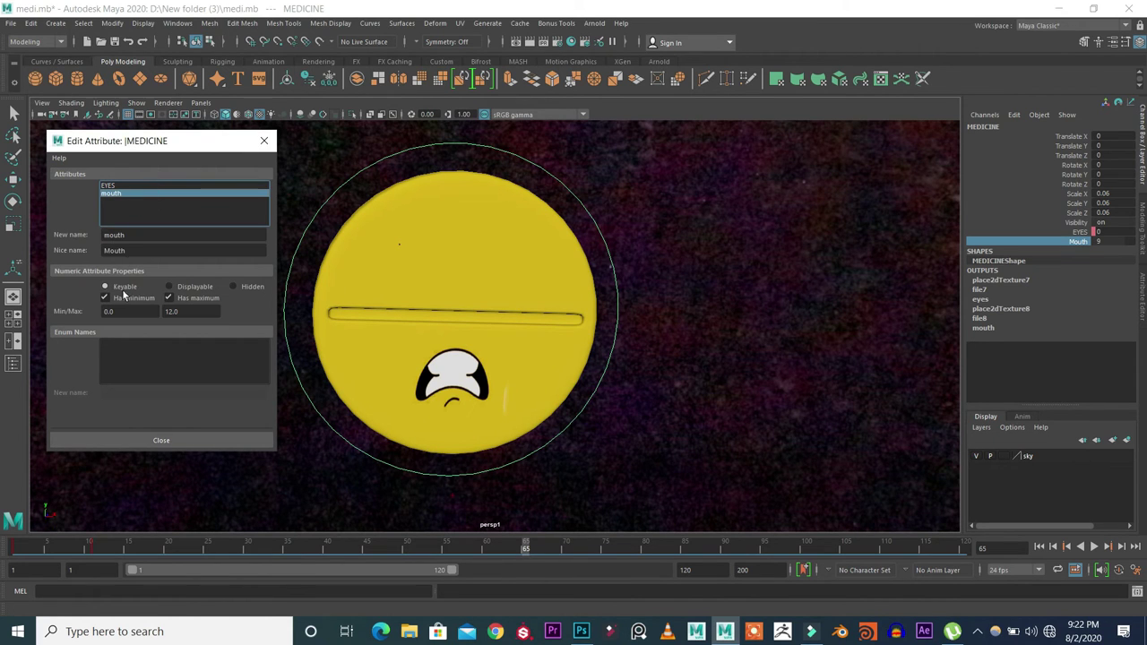
pyautogui.doubleClick(182, 311)
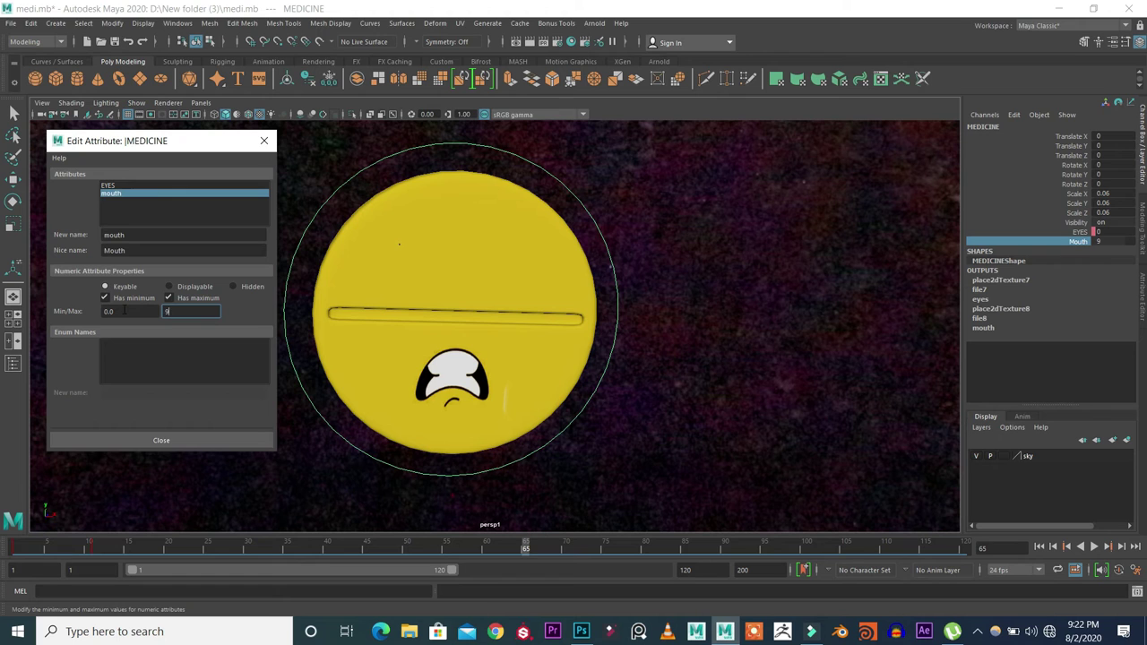
pyautogui.click(163, 438)
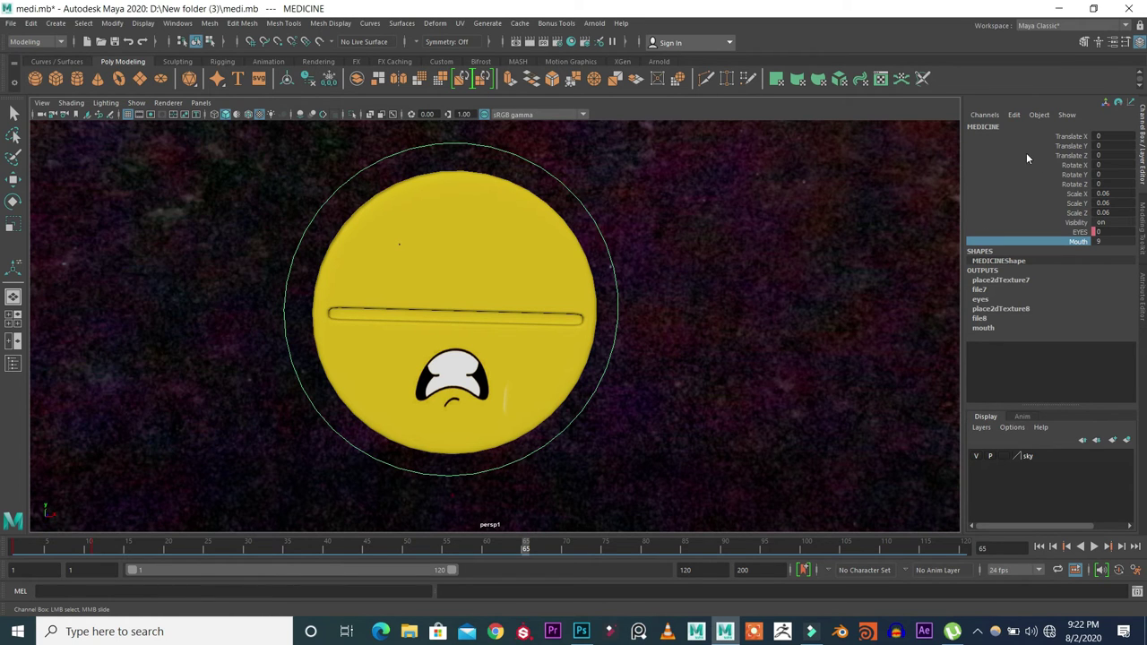
# Set Mouth to 0 and delete the old EYES keys from the first 12 frames of the timeline
pyautogui.keyDown('shift'); pyautogui.click(1059, 233); pyautogui.keyUp('shift')
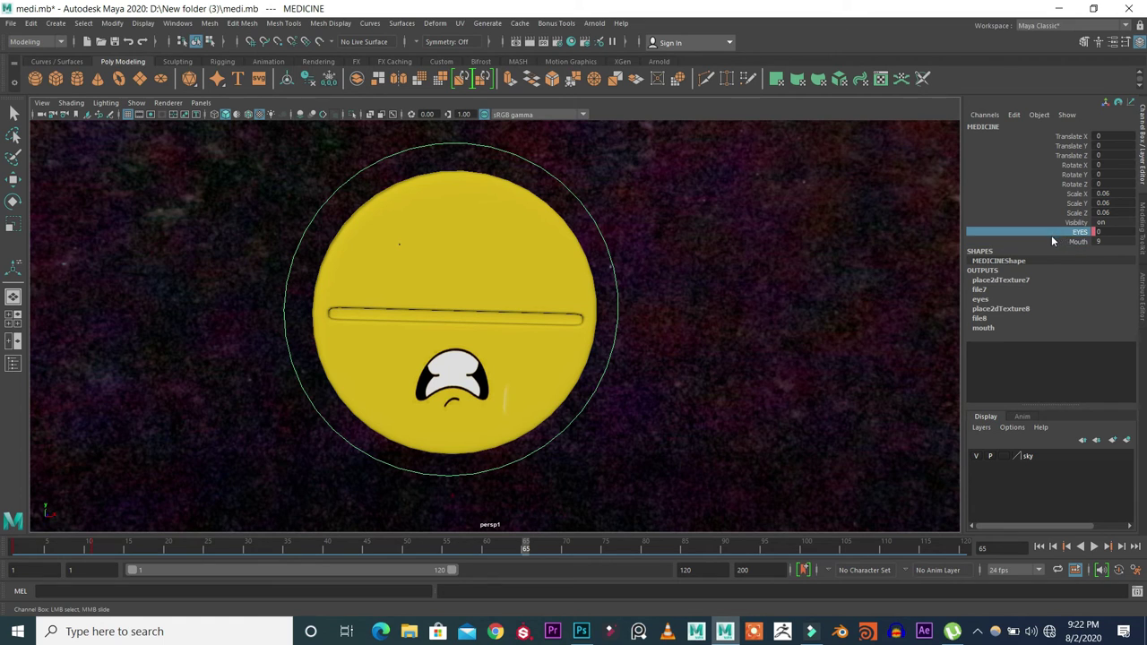
pyautogui.moveTo(838, 260); pyautogui.dragTo(682, 247, button='middle')
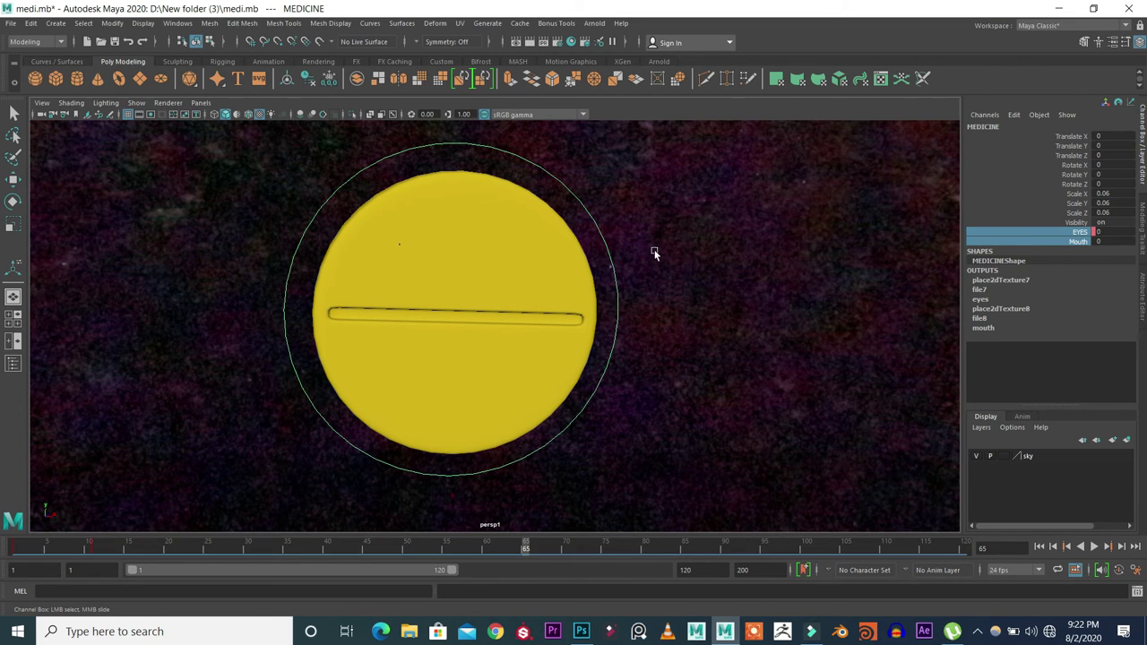
pyautogui.keyDown('shift'); pyautogui.moveTo(100, 551); pyautogui.dragTo(13, 549); pyautogui.keyUp('shift')
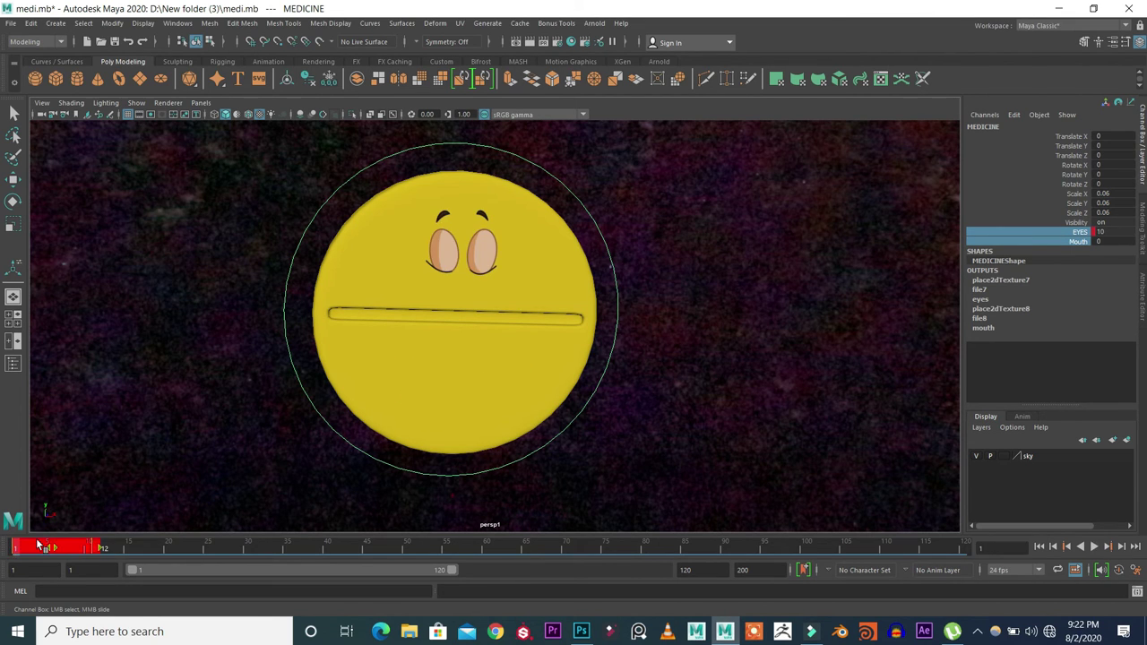
pyautogui.rightClick(44, 547)
pyautogui.click(61, 350)
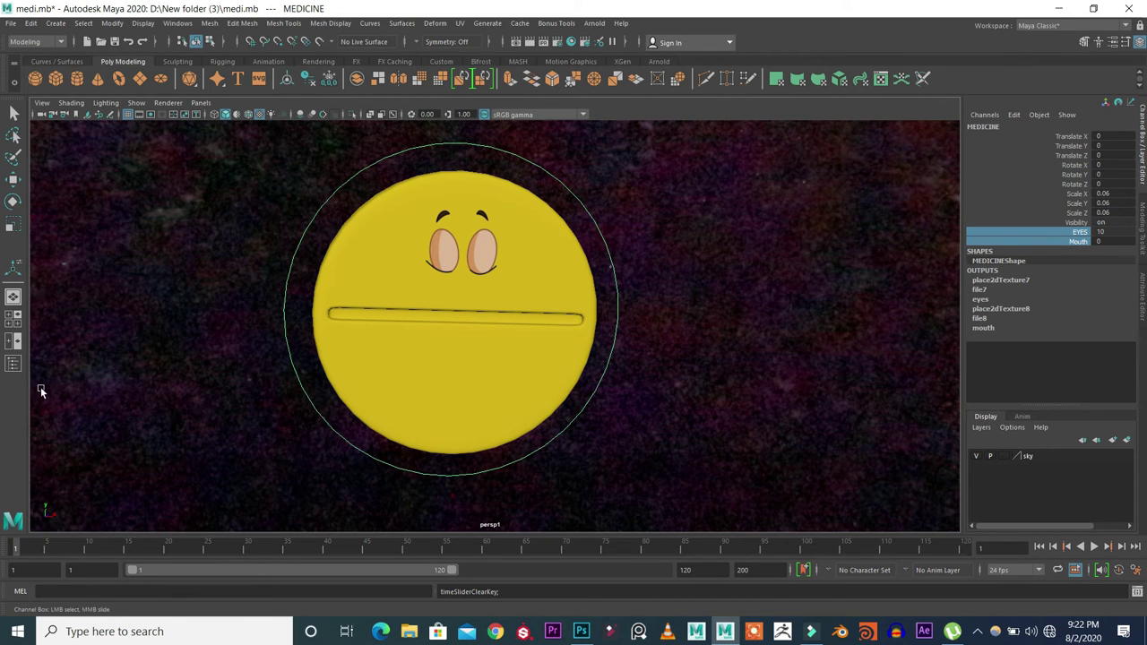
# Set EYES and Mouth to 0 and key all MEDICINE channels at frames 1 and 20
pyautogui.scroll(-3, 129, 368)
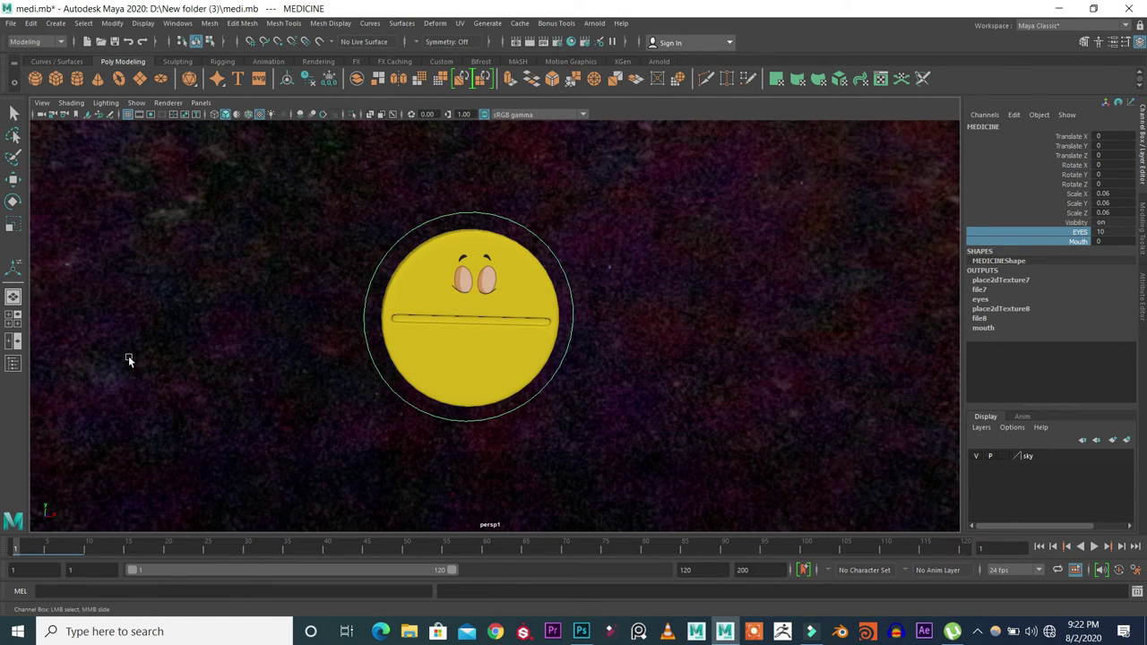
pyautogui.scroll(2, 570, 336)
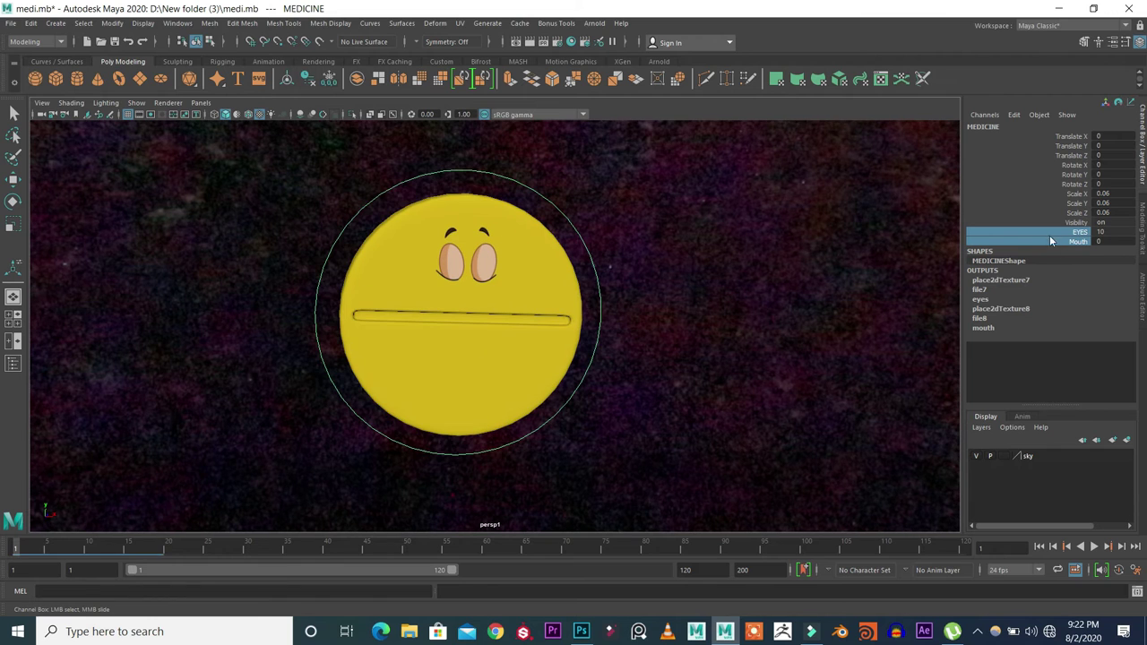
pyautogui.moveTo(735, 302); pyautogui.dragTo(607, 298, button='middle')
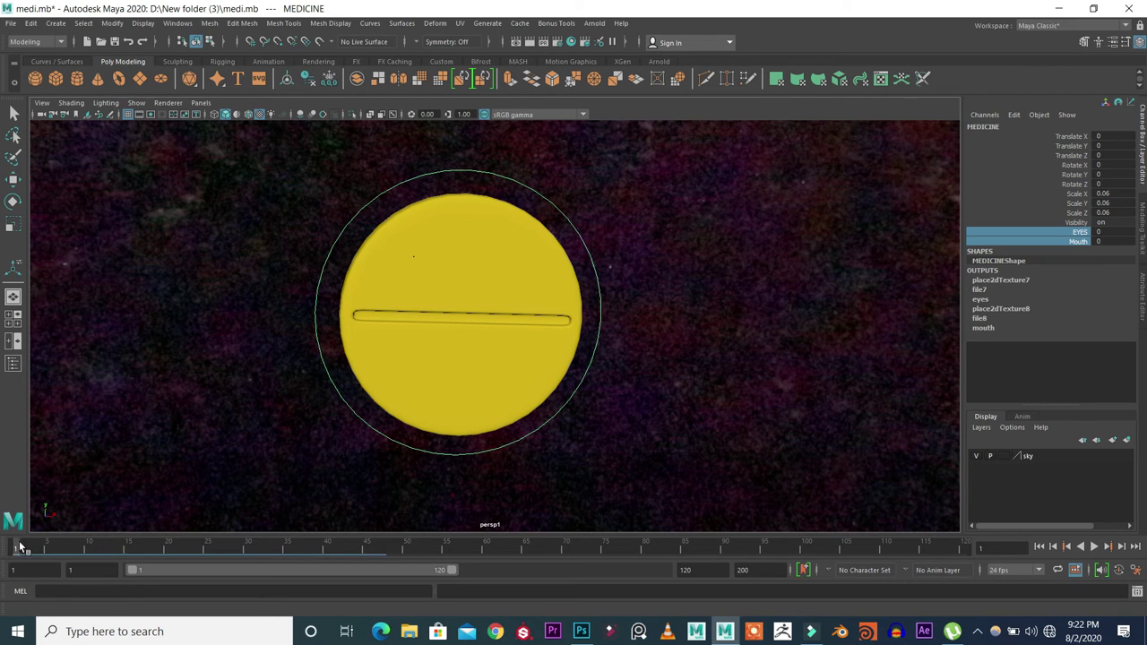
pyautogui.press('s')
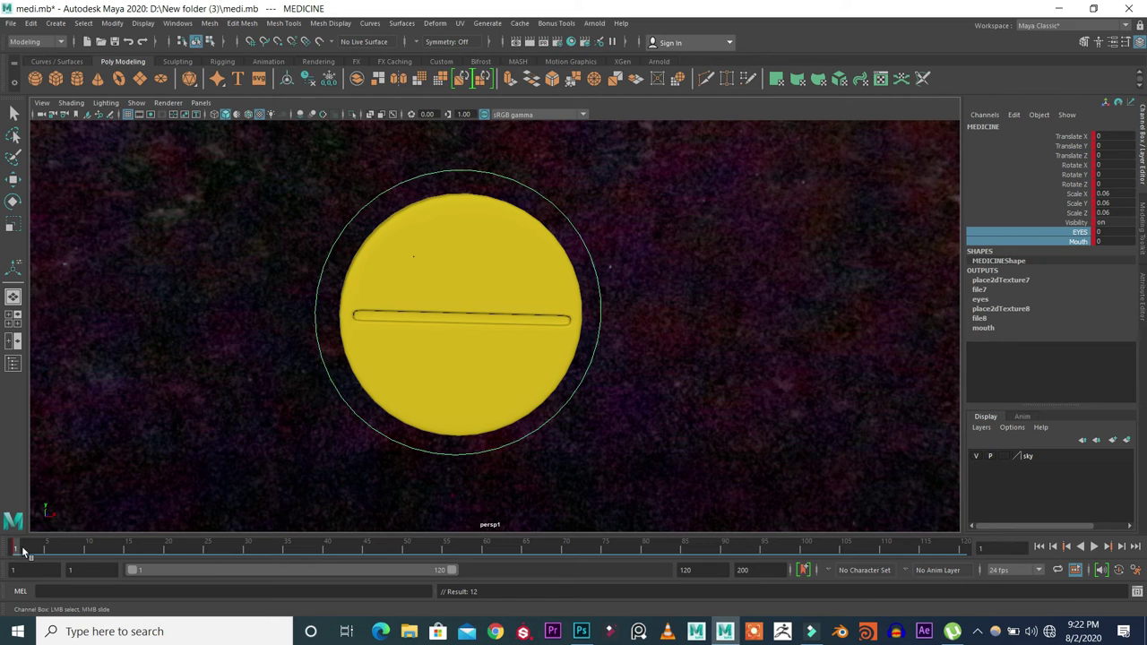
pyautogui.hotkey('alt', 'v')
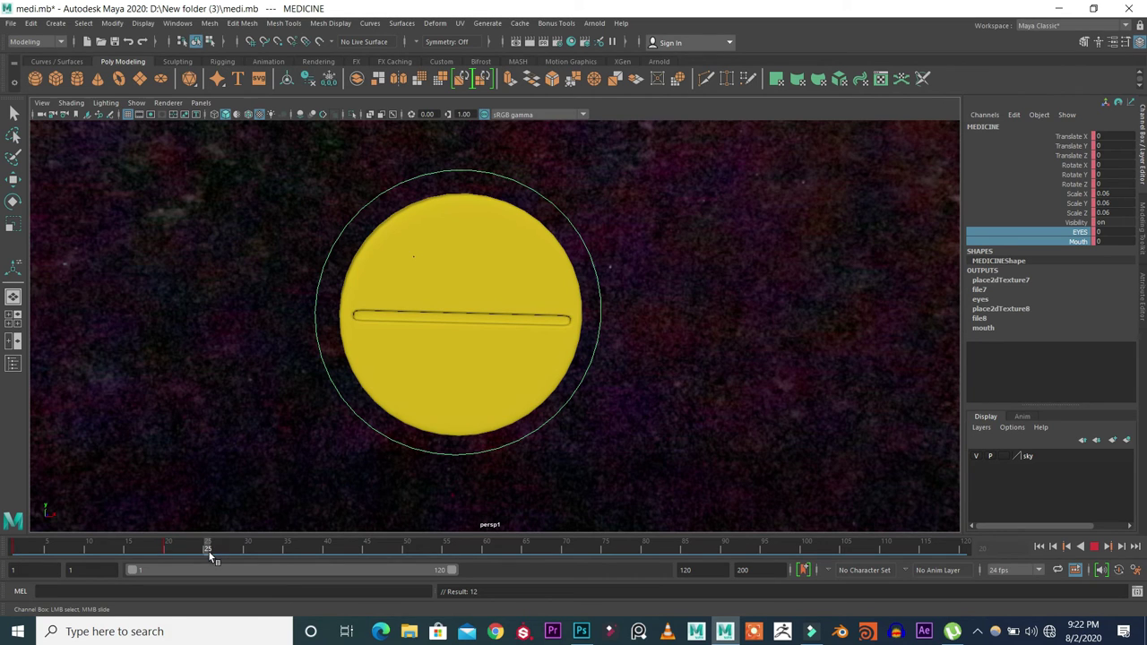
pyautogui.hotkey('alt', 'v')
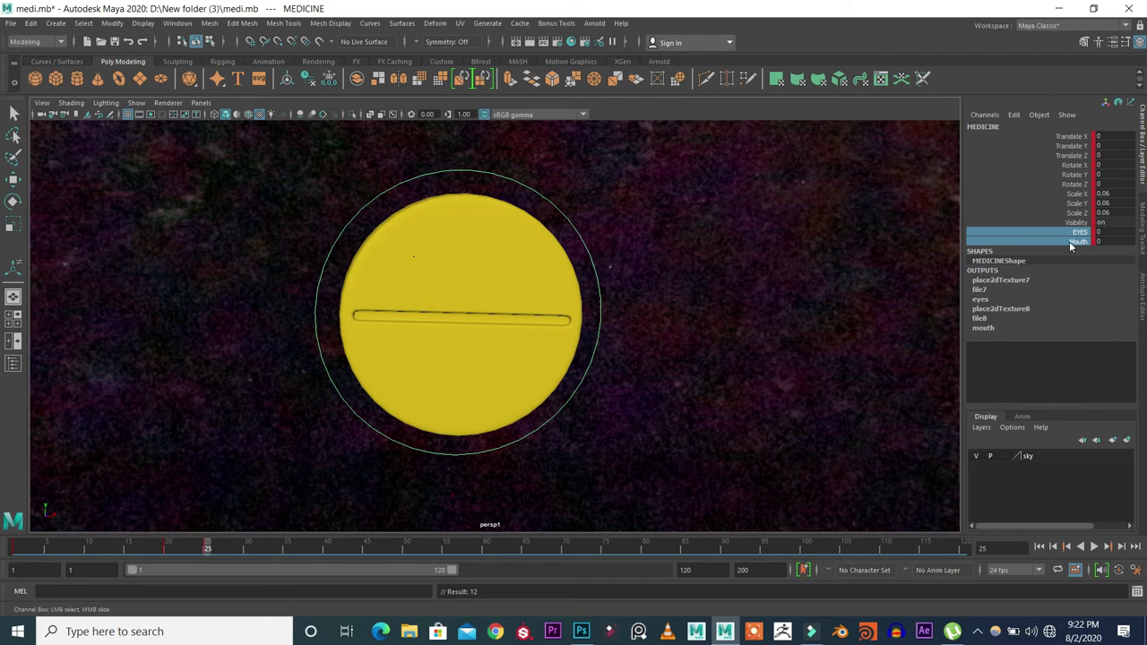
# At frame 25, set EYES to 1 and Mouth to 6 and key both attributes
pyautogui.click(1075, 232)
pyautogui.moveTo(689, 266); pyautogui.dragTo(696, 268, button='middle')
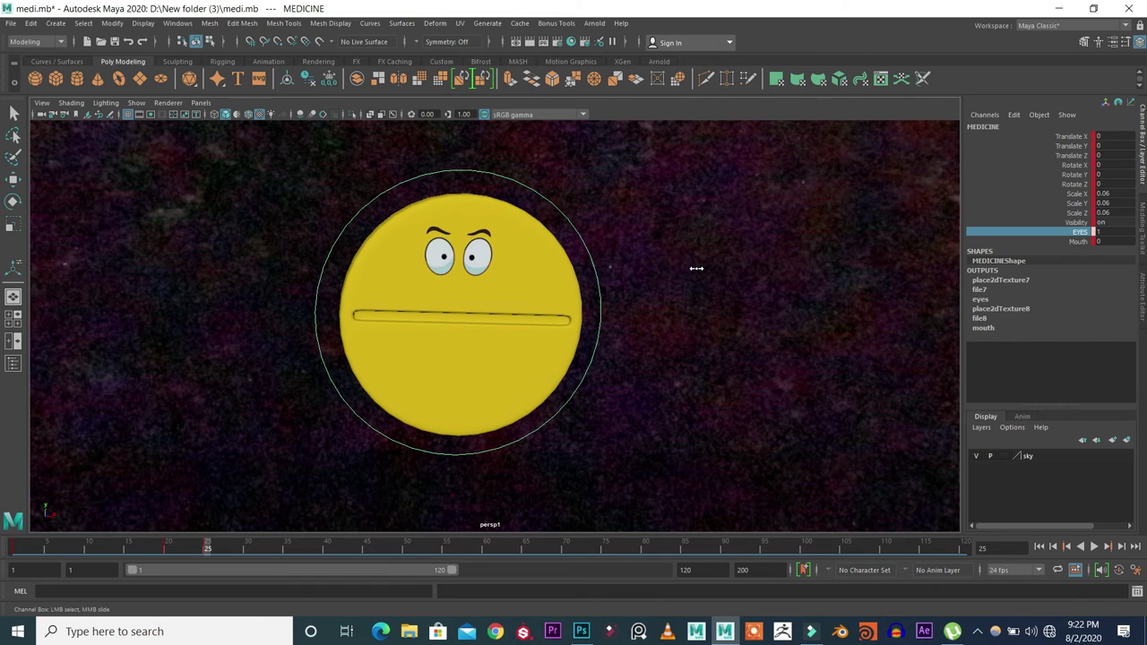
pyautogui.click(1029, 242)
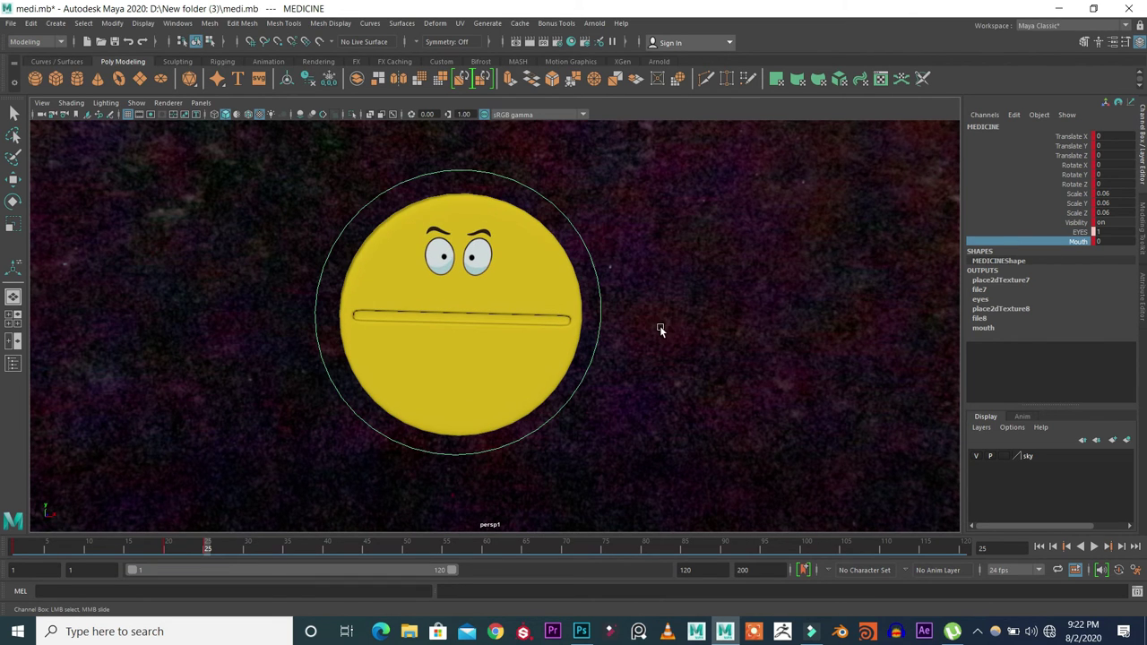
pyautogui.moveTo(663, 327); pyautogui.dragTo(698, 333, button='middle')
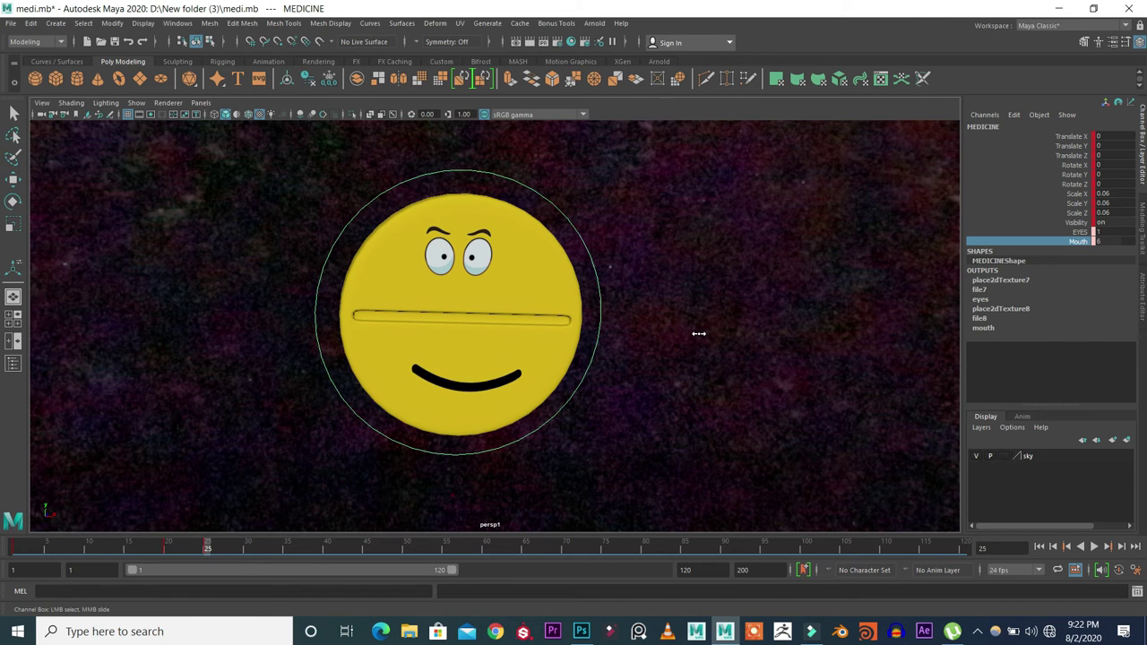
pyautogui.moveTo(1045, 237); pyautogui.dragTo(1042, 240)
pyautogui.rightClick(1042, 240)
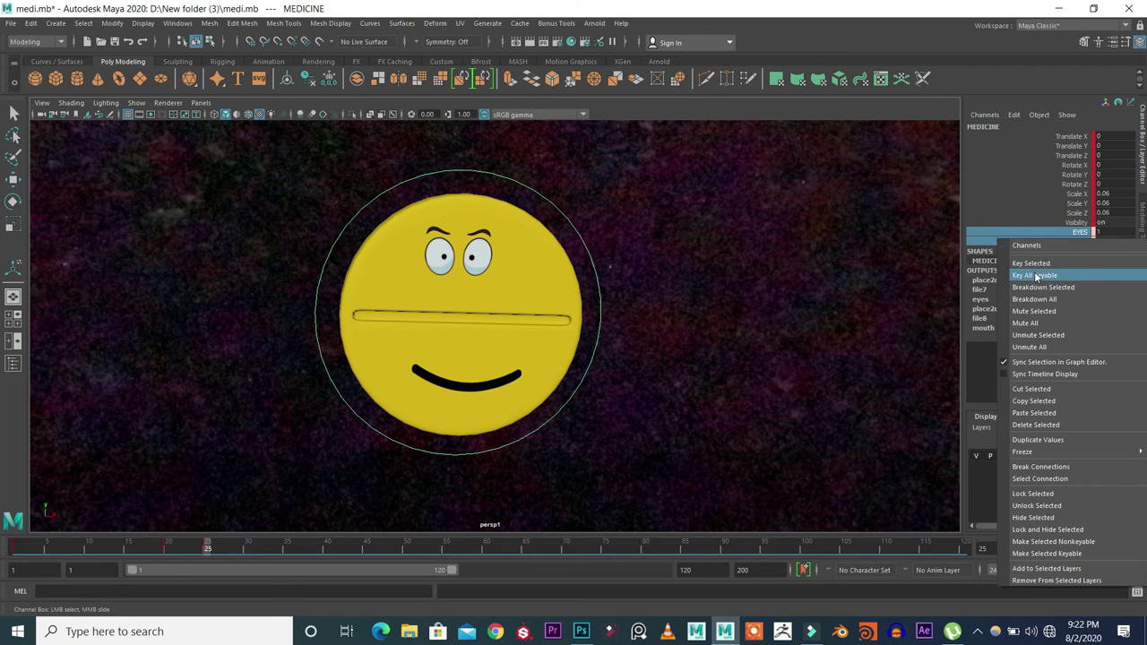
pyautogui.click(1034, 262)
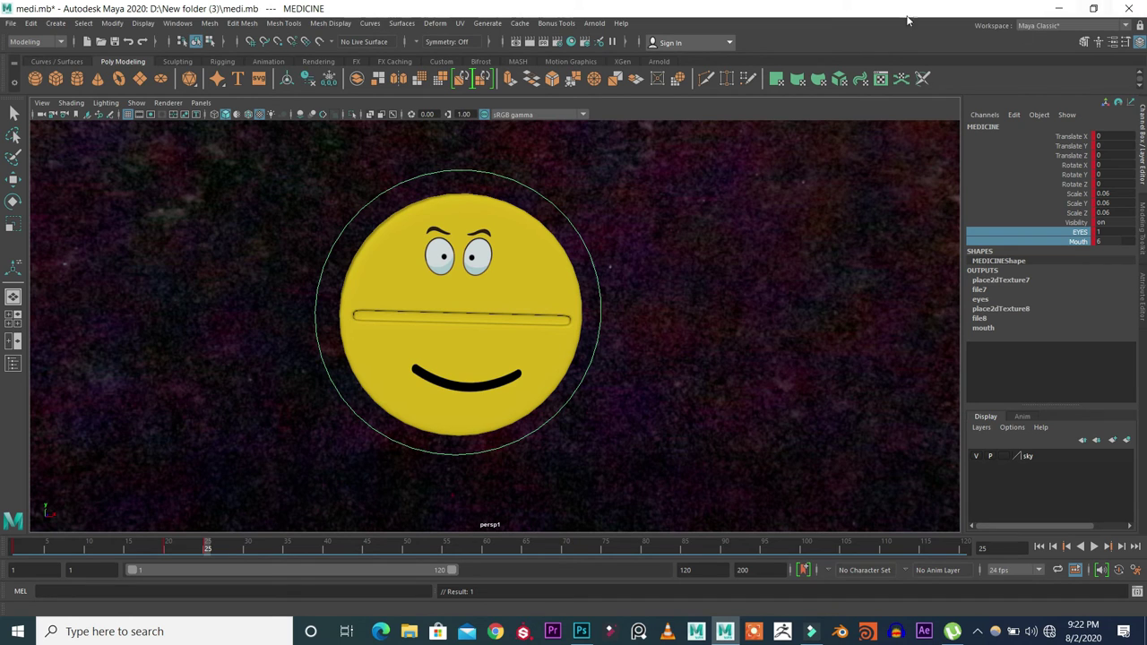
# Open the Graph Editor and frame all of MEDICINE's animation curves
pyautogui.click(164, 25)
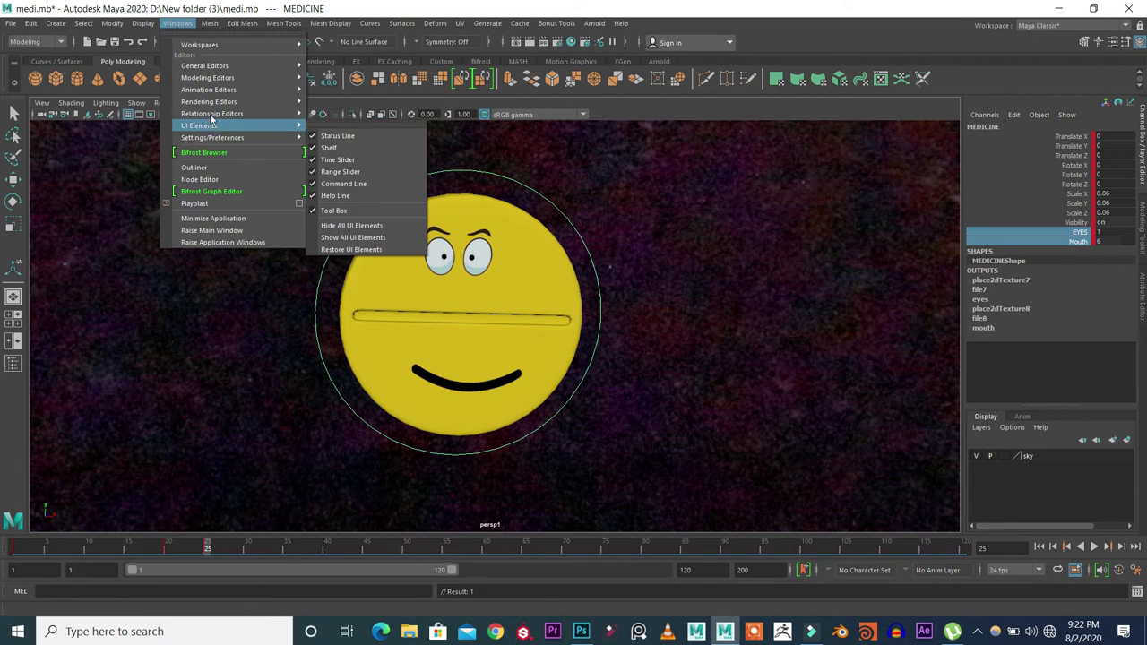
pyautogui.moveTo(212, 91)
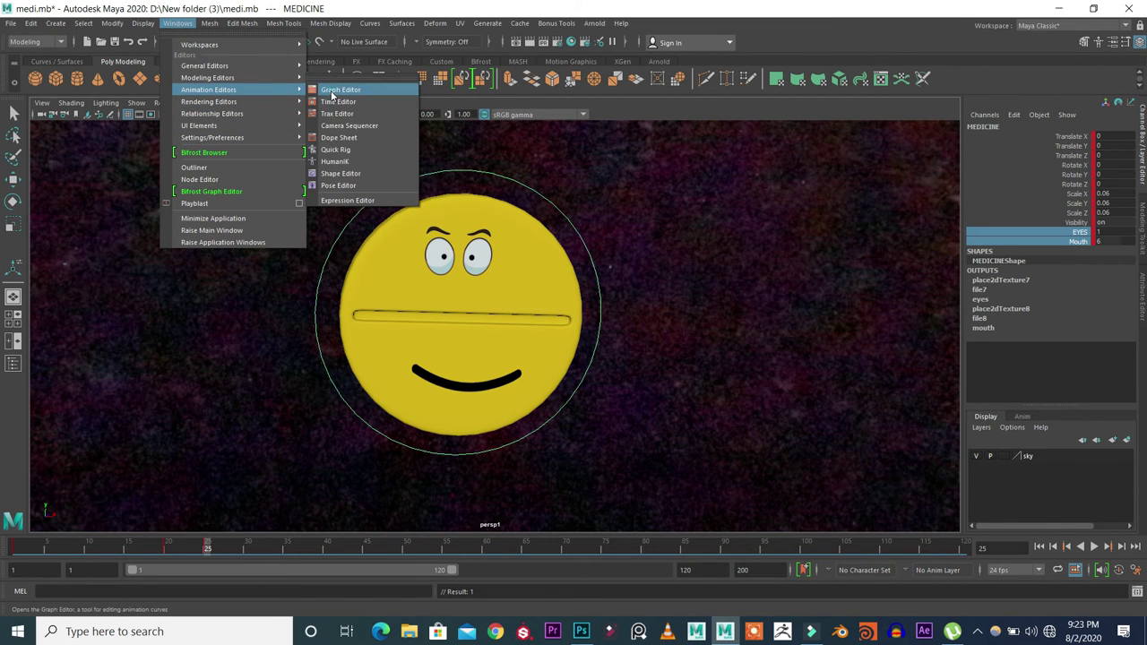
pyautogui.click(339, 90)
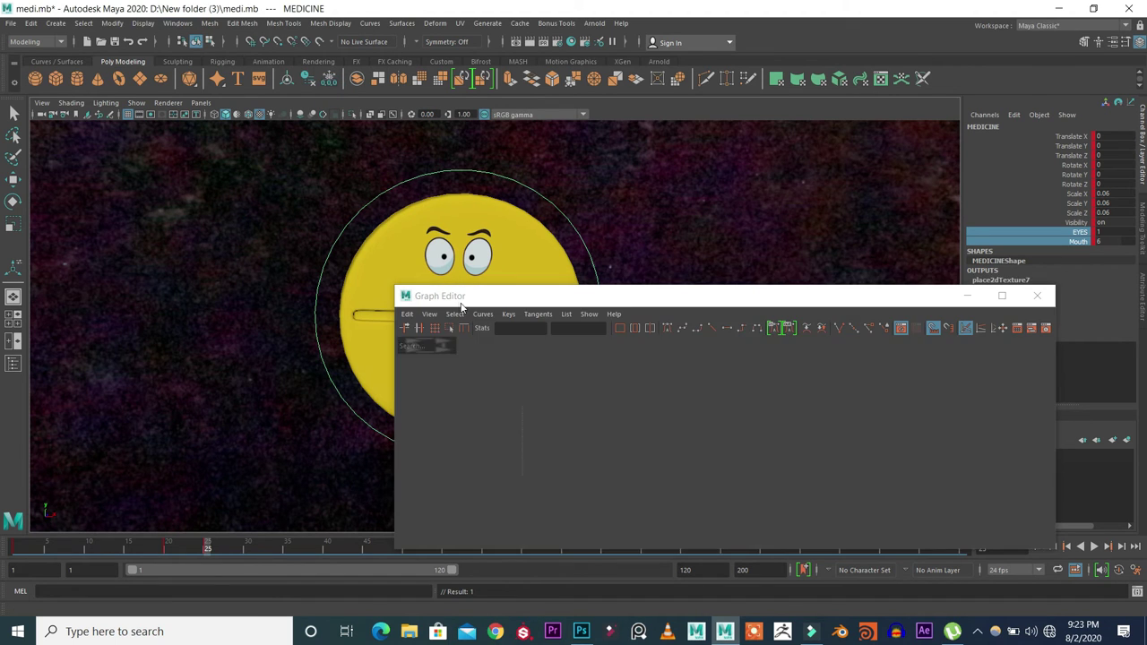
pyautogui.moveTo(444, 297); pyautogui.dragTo(128, 215)
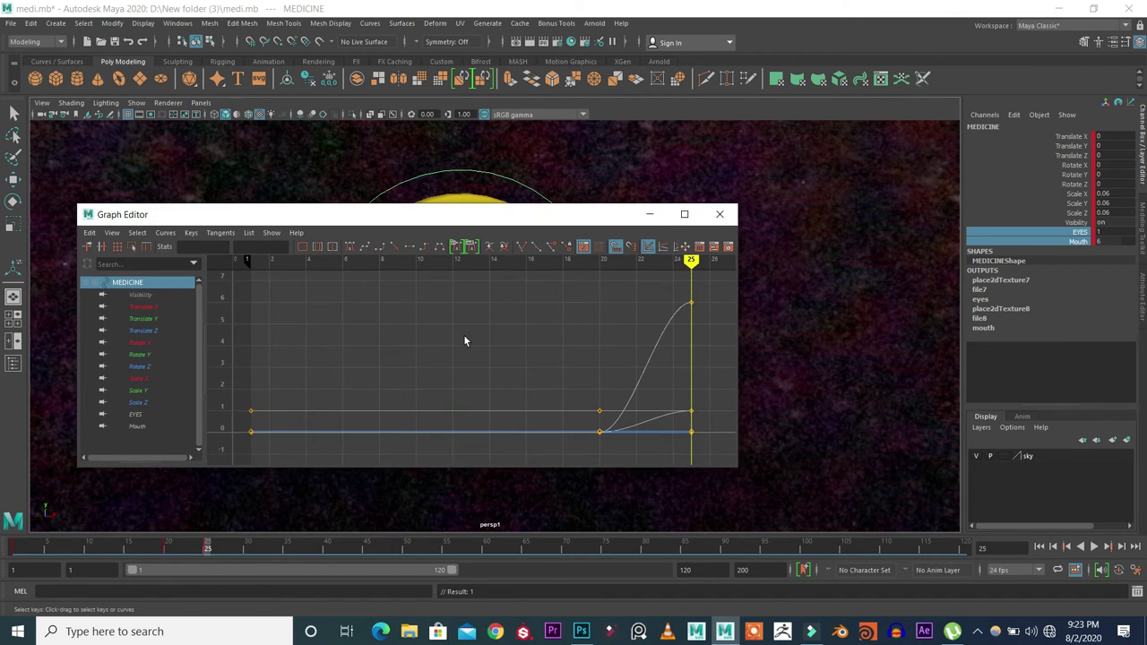
pyautogui.press('a')
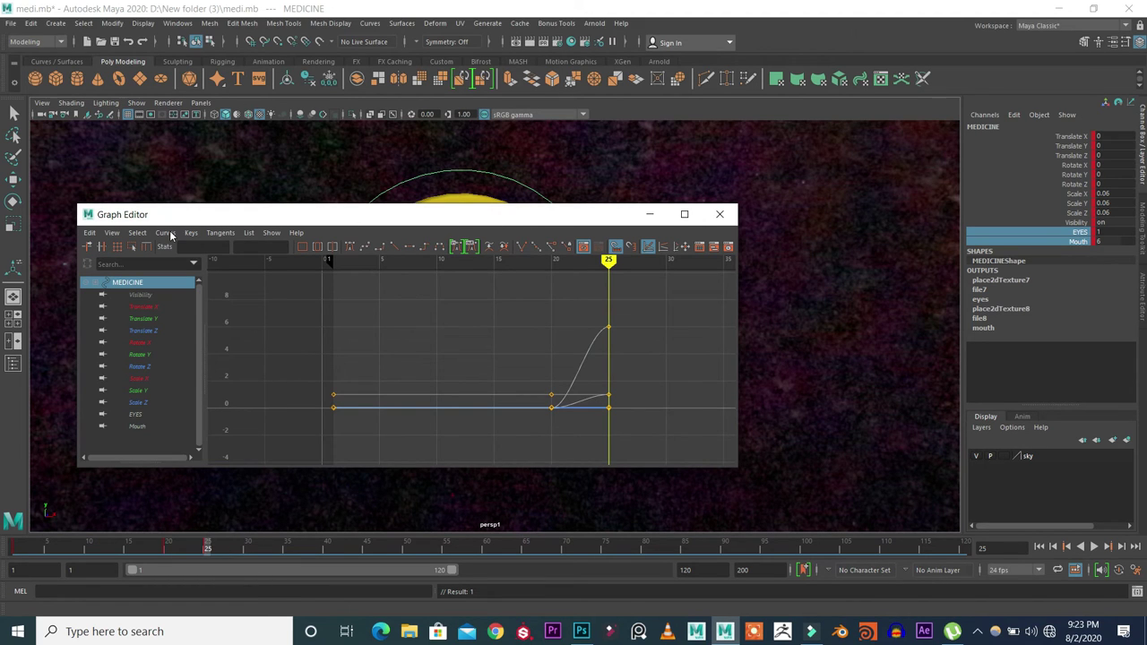
# Close the floating Graph Editor, switch to the Animation workspace, and widen the docked graph's curve area
pyautogui.moveTo(91, 217); pyautogui.dragTo(434, 204)
pyautogui.moveTo(117, 218); pyautogui.dragTo(343, 251)
pyautogui.click(713, 220)
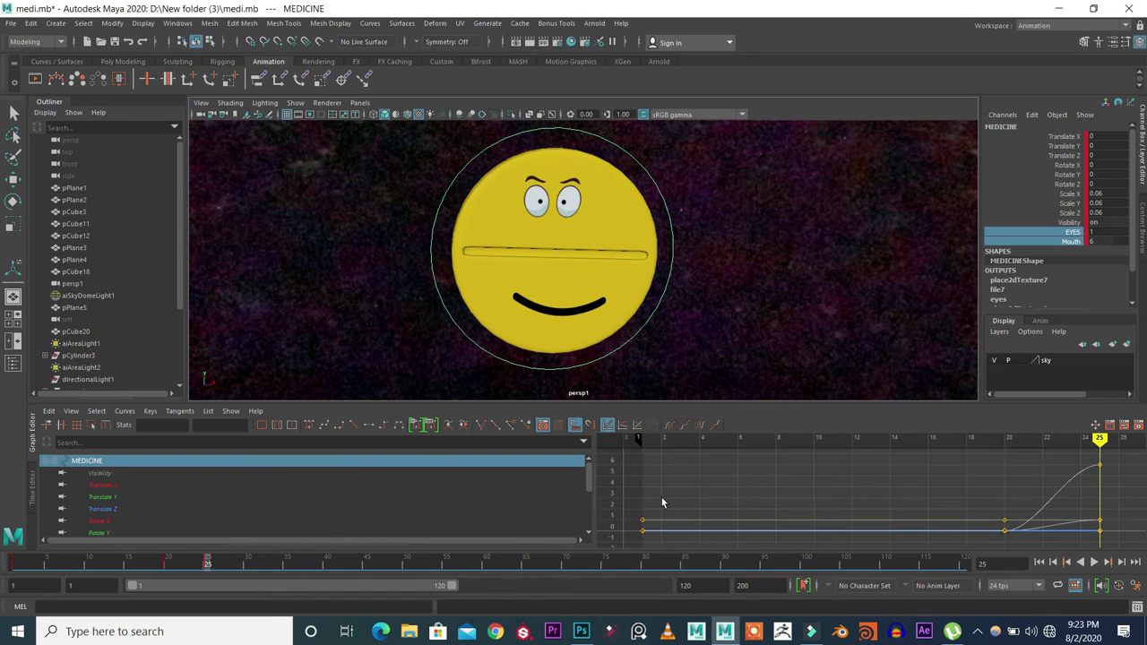
pyautogui.keyDown('alt'); pyautogui.moveTo(570, 482); pyautogui.dragTo(476, 491, button='middle'); pyautogui.keyUp('alt')
pyautogui.scroll(-4, 477, 491)
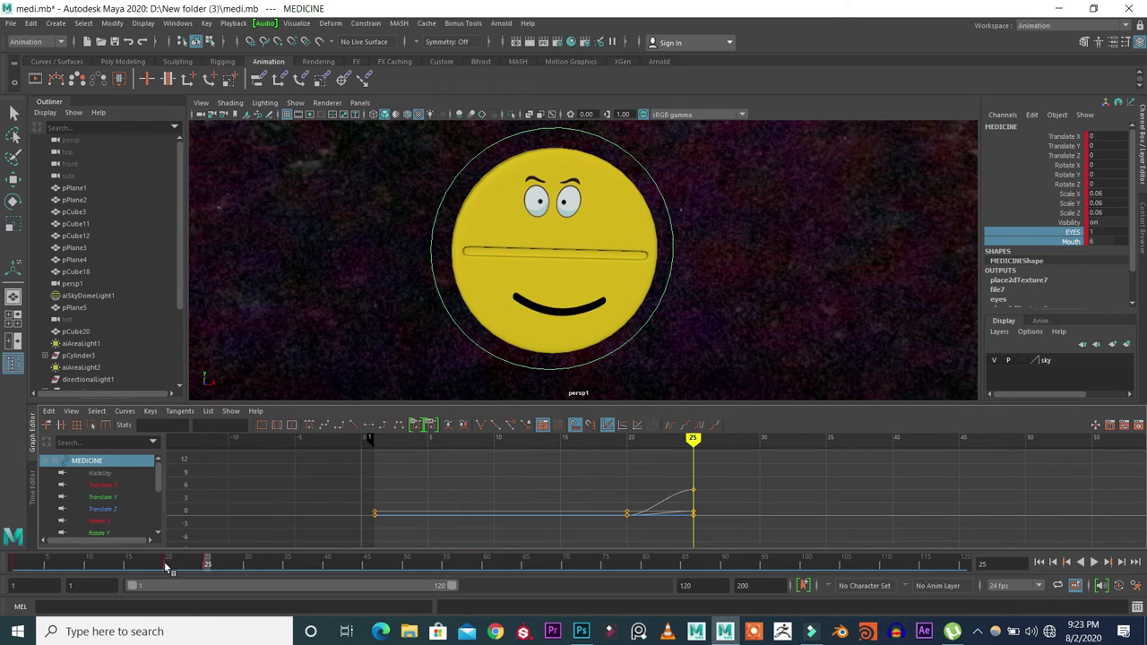
# Apply step tangents to MEDICINE's keys at frames 20 and 25 and scrub between them to check the expression switch
pyautogui.moveTo(168, 564); pyautogui.dragTo(206, 567)
pyautogui.moveTo(596, 475); pyautogui.dragTo(722, 544)
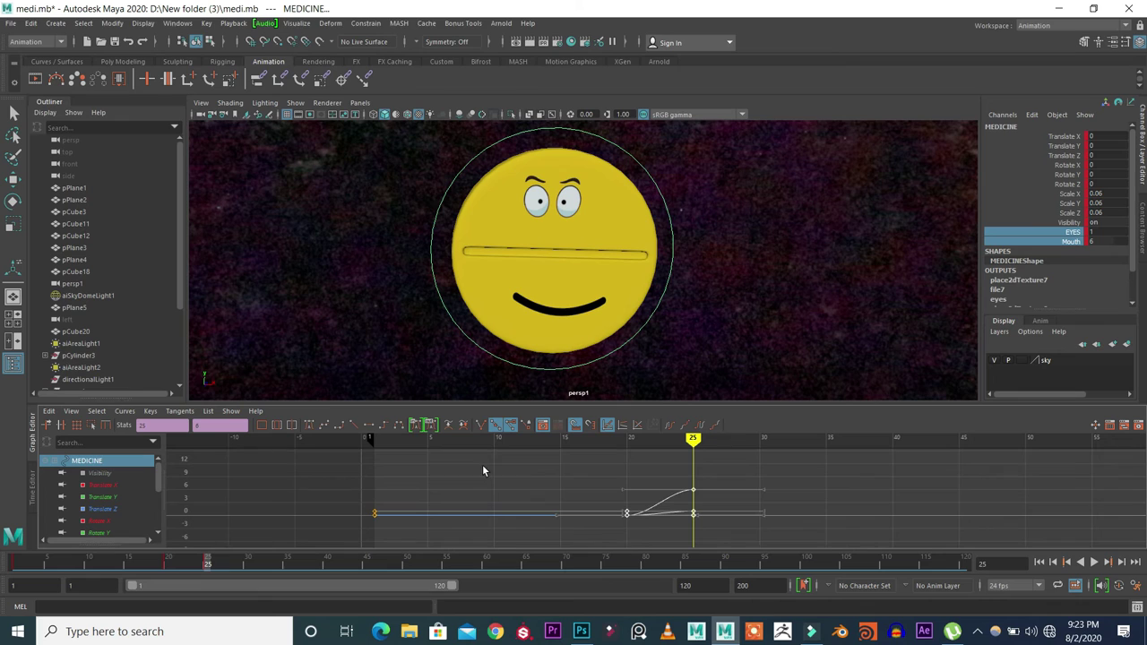
pyautogui.click(382, 426)
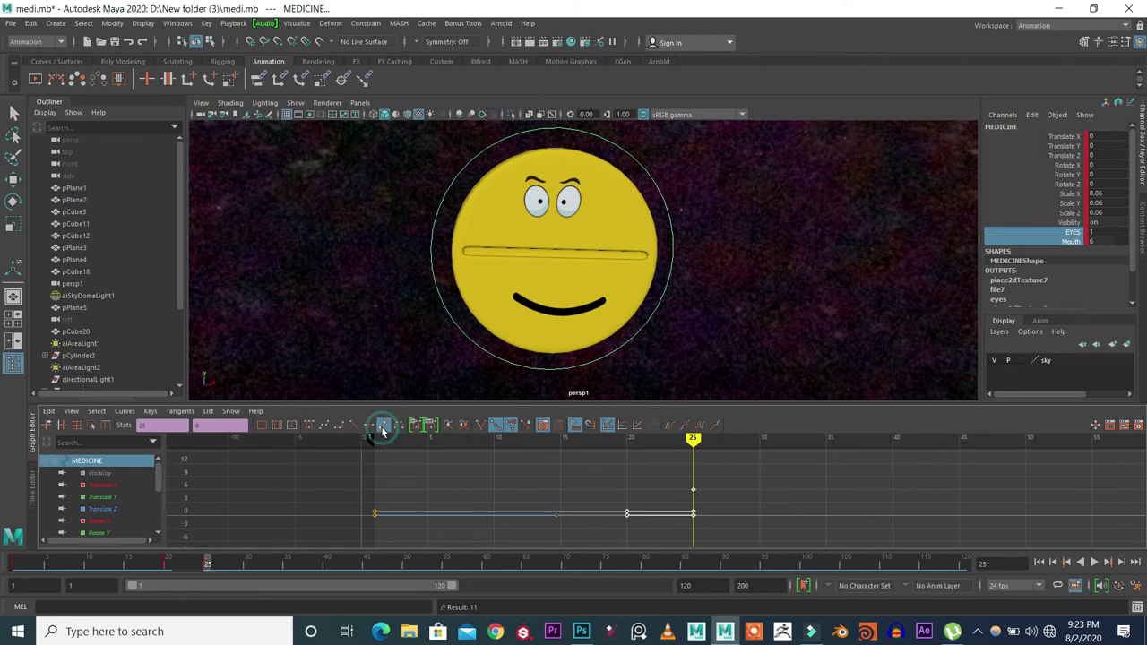
pyautogui.click(633, 439)
pyautogui.moveTo(627, 439)
pyautogui.mouseDown()
pyautogui.moveTo(691, 445)
pyautogui.moveTo(630, 449)
pyautogui.moveTo(692, 457)
pyautogui.mouseUp()
# At frame 35, set EYES to 2 and key all of MEDICINE's channels
pyautogui.moveTo(217, 566); pyautogui.dragTo(287, 565)
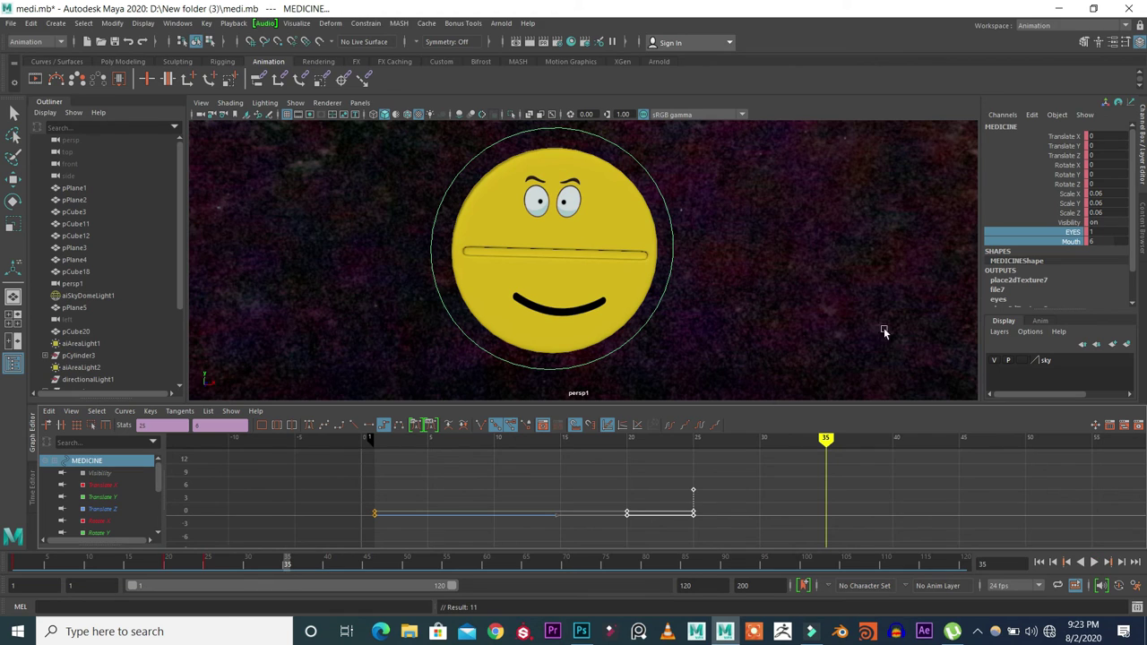
pyautogui.click(1032, 236)
pyautogui.moveTo(727, 263); pyautogui.dragTo(735, 267, button='middle')
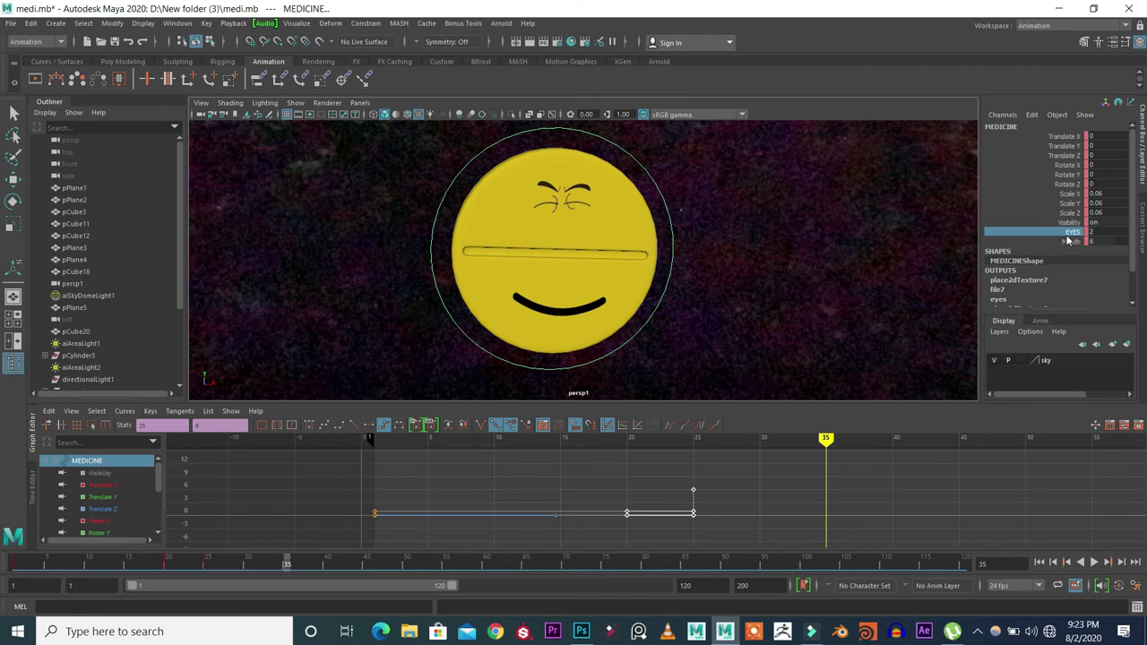
pyautogui.press('s')
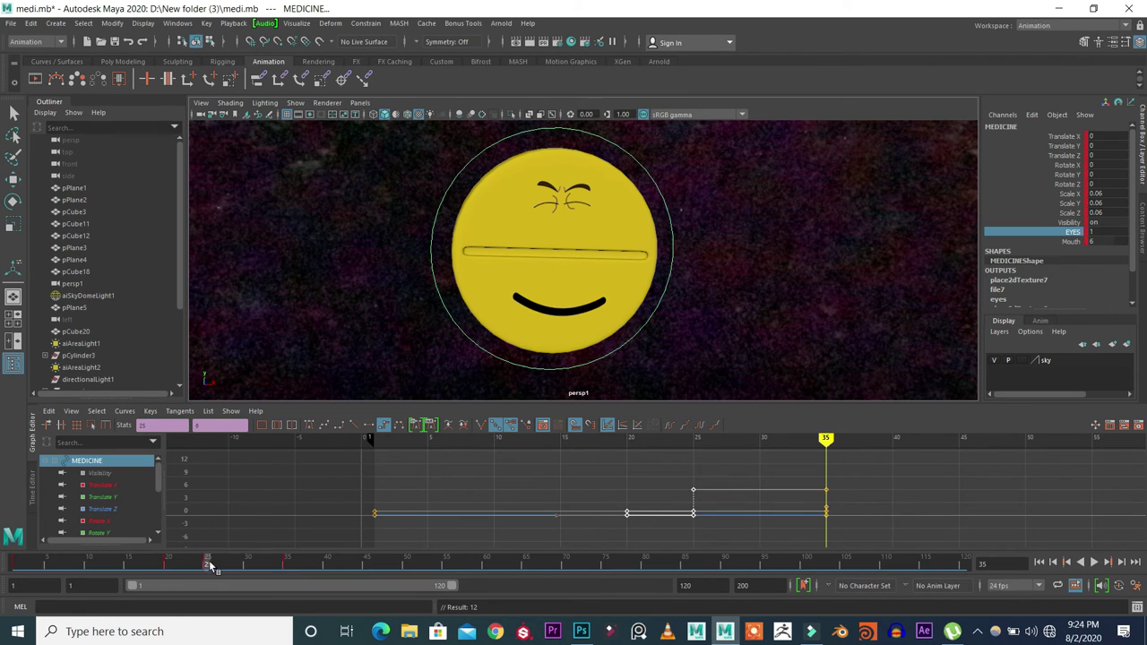
# Copy the frame 25 expression to a key at frame 45 and play the animation from the first frame
pyautogui.moveTo(210, 563); pyautogui.dragTo(366, 564)
pyautogui.click(1039, 562)
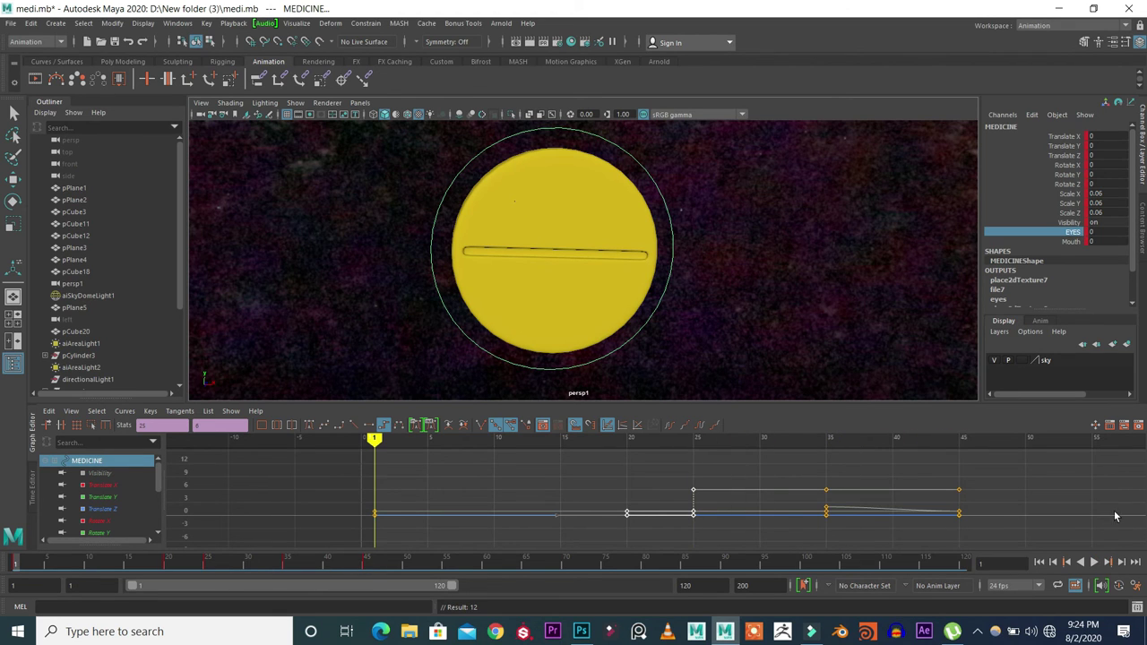
pyautogui.click(1094, 562)
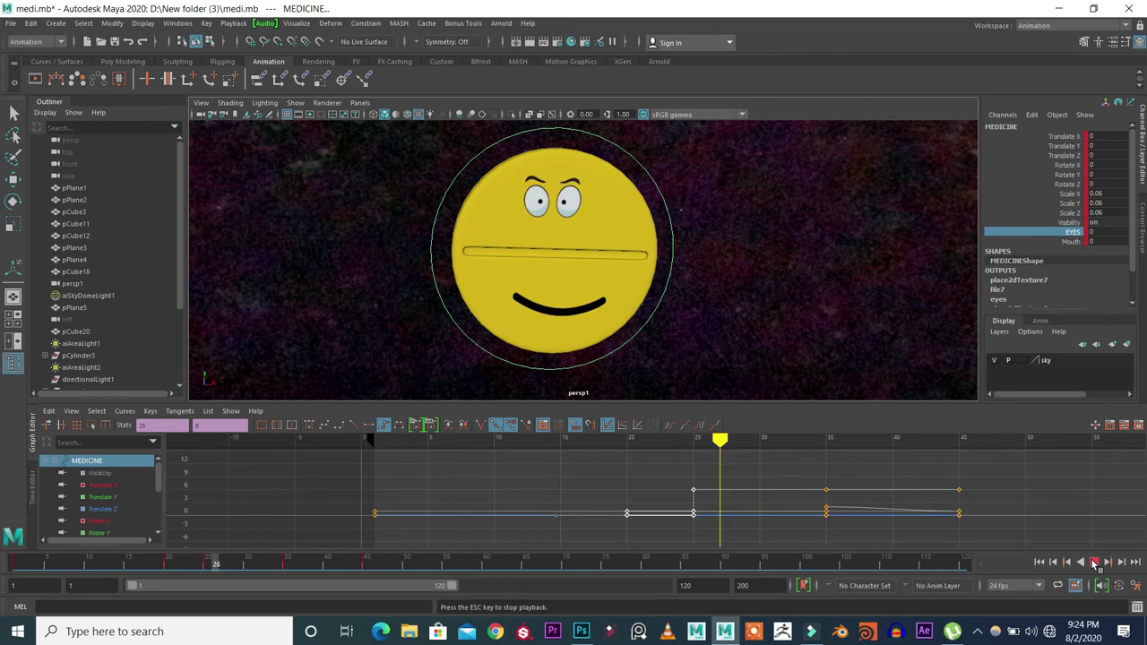
pyautogui.press('Escape')
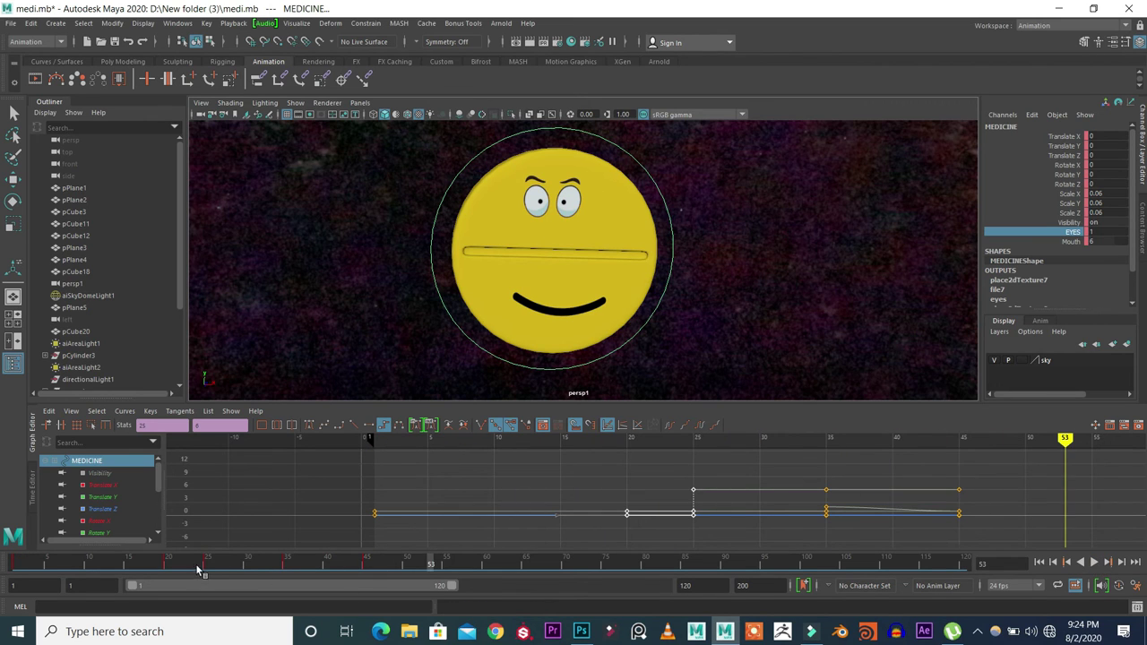
# At frame 55, set Mouth to 8, key only that attribute, and play the animation from the first frame
pyautogui.moveTo(199, 570); pyautogui.dragTo(445, 566)
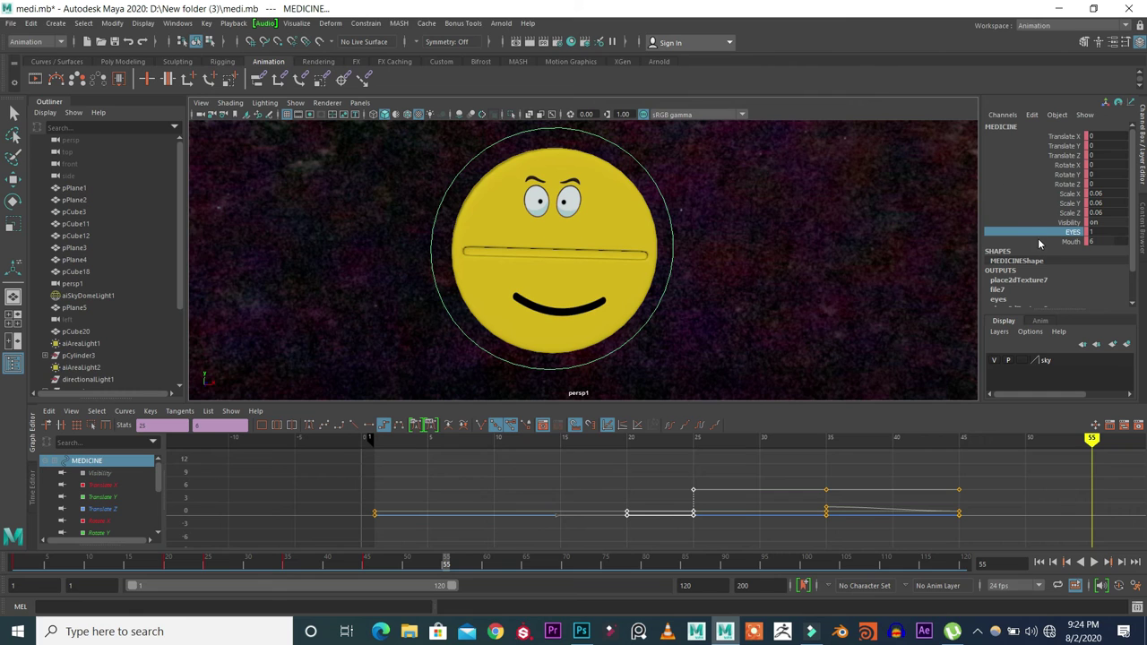
pyautogui.click(1070, 241)
pyautogui.moveTo(743, 274); pyautogui.dragTo(758, 277, button='middle')
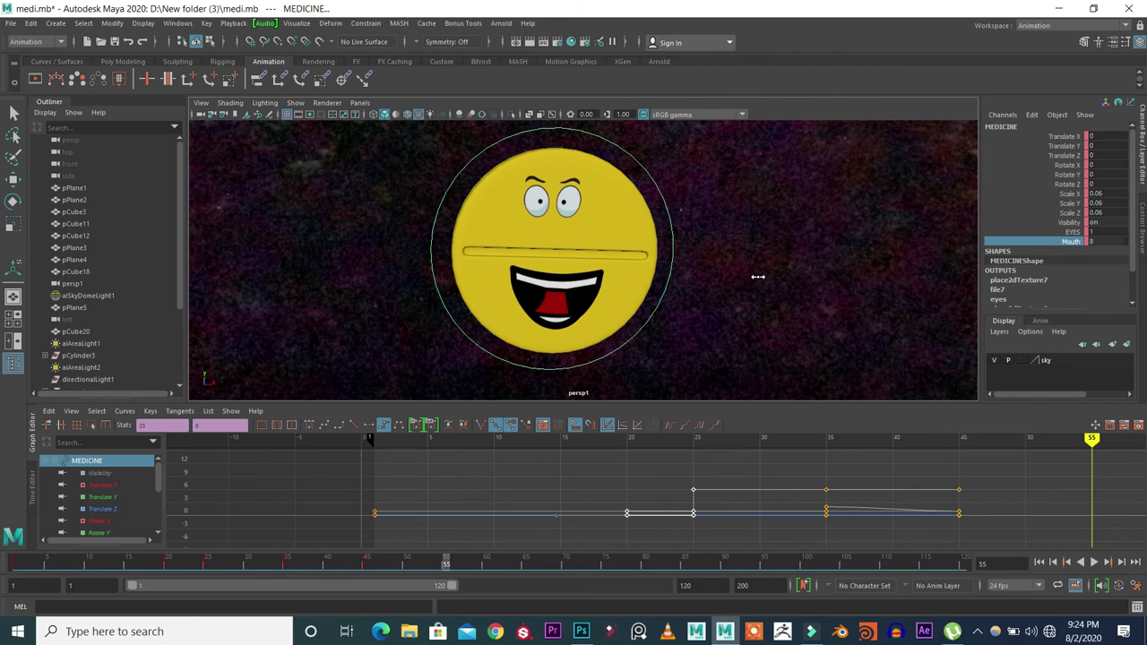
pyautogui.rightClick(1034, 246)
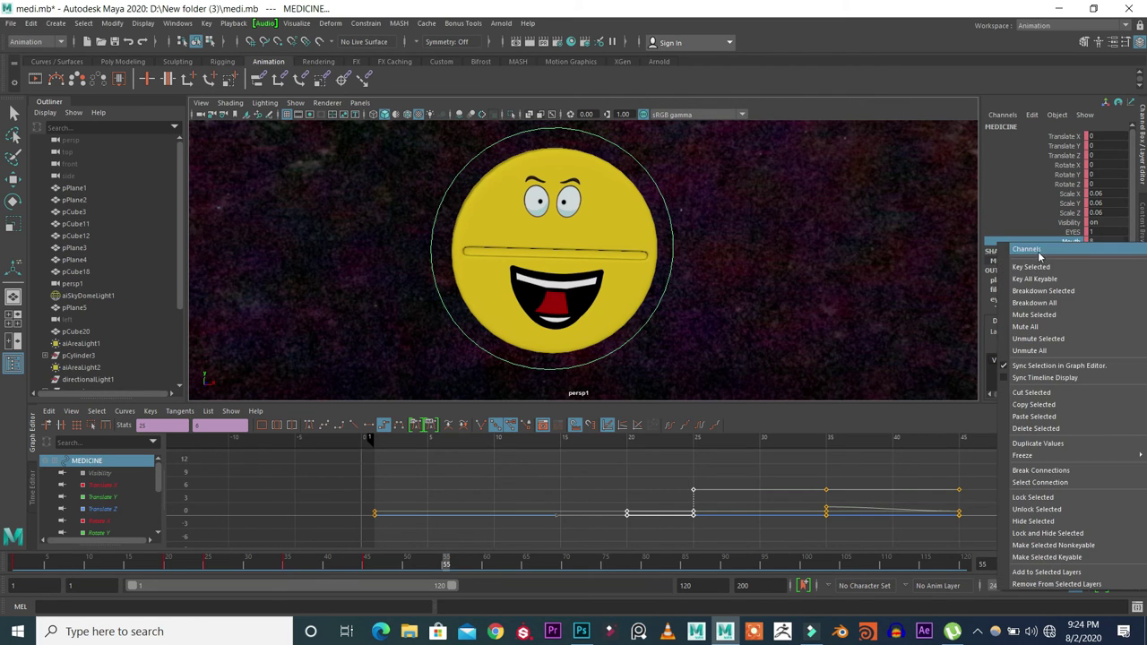
pyautogui.click(1039, 264)
pyautogui.click(1039, 562)
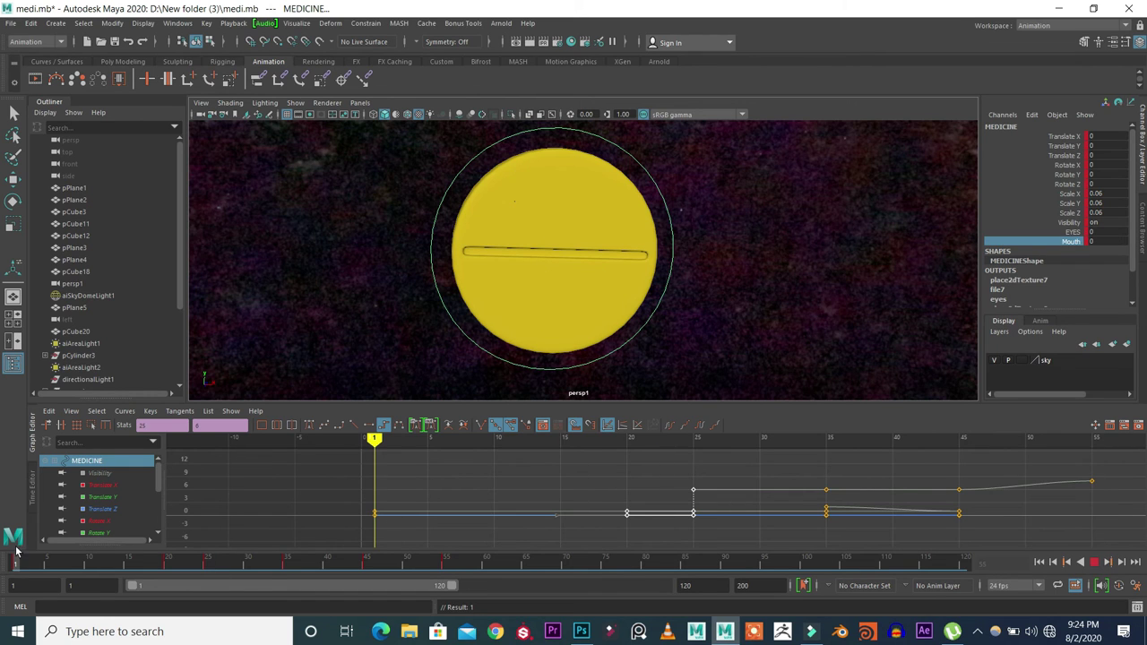
pyautogui.click(1094, 562)
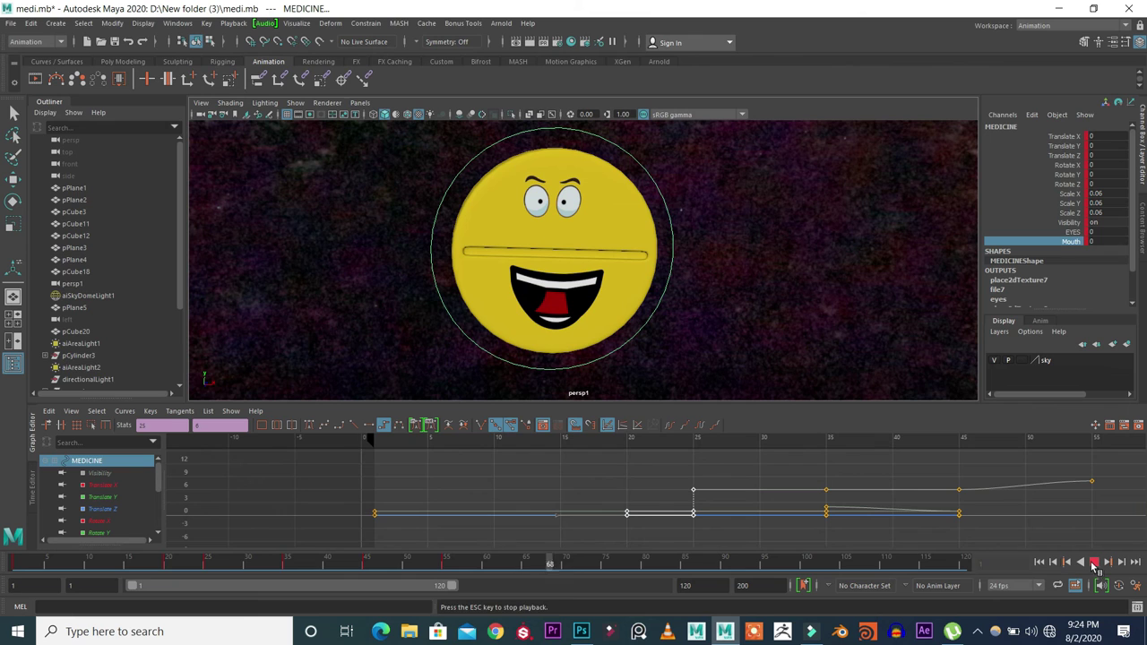
pyautogui.click(1094, 563)
# Apply step tangents to all of MEDICINE's keys from frame 20 through frame 55
pyautogui.scroll(-3, 934, 499)
pyautogui.scroll(-3, 933, 499)
pyautogui.moveTo(612, 473); pyautogui.dragTo(866, 547)
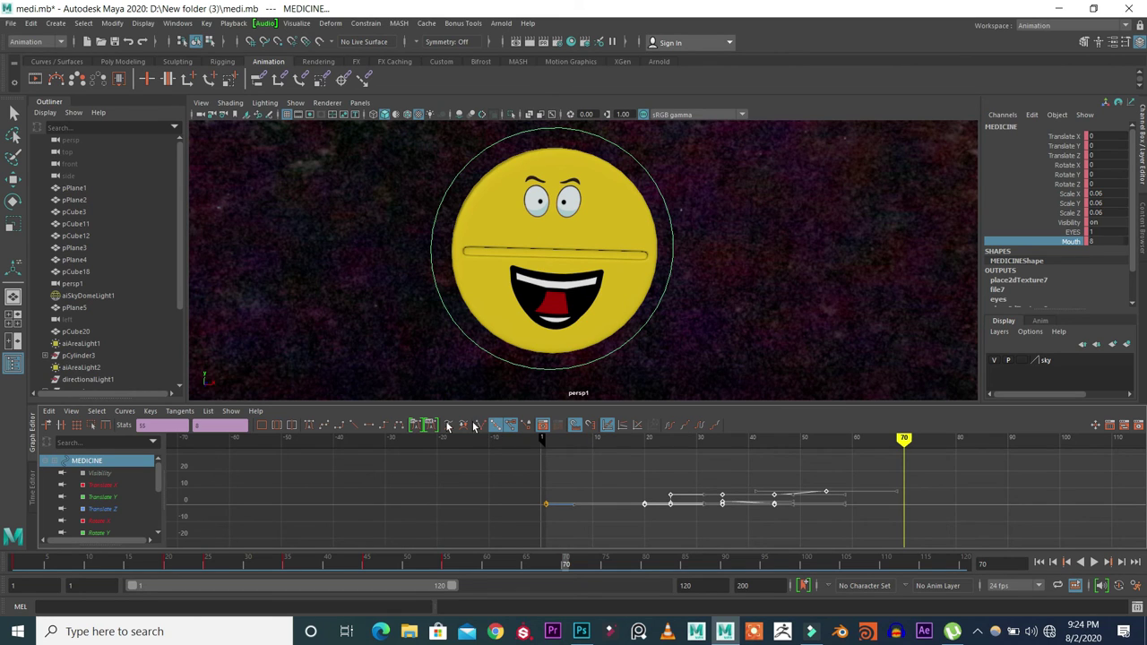
pyautogui.click(386, 426)
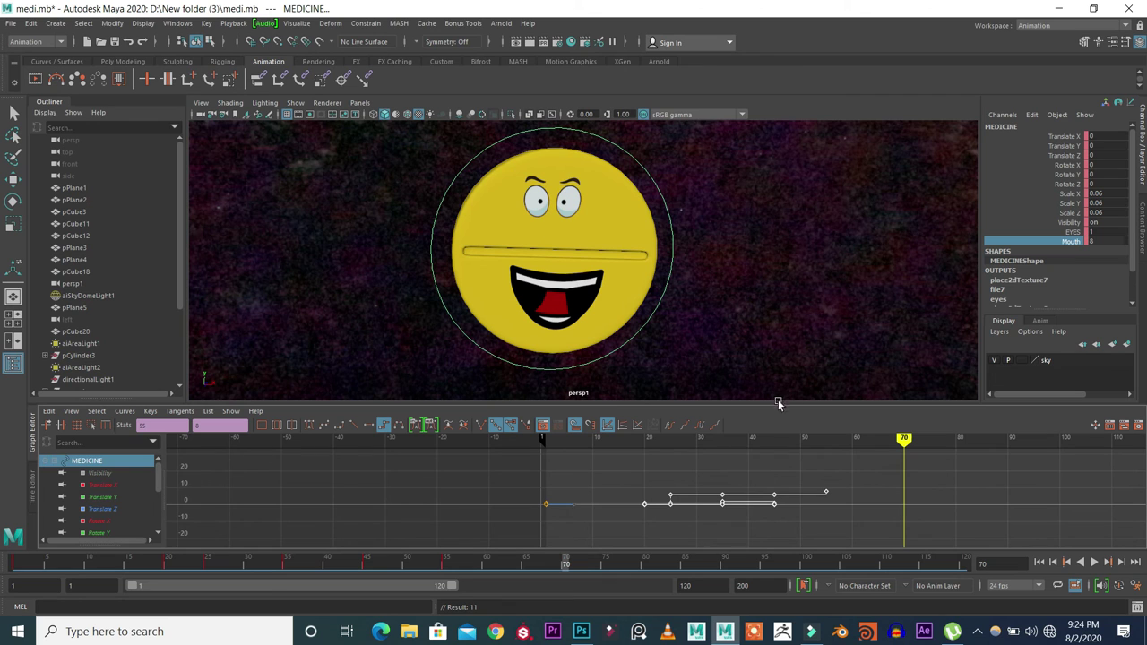
# Shrink the docked Graph Editor to enlarge the viewport and return to frame 1
pyautogui.moveTo(767, 405); pyautogui.dragTo(762, 491)
pyautogui.scroll(-1, 676, 299)
pyautogui.click(11, 563)
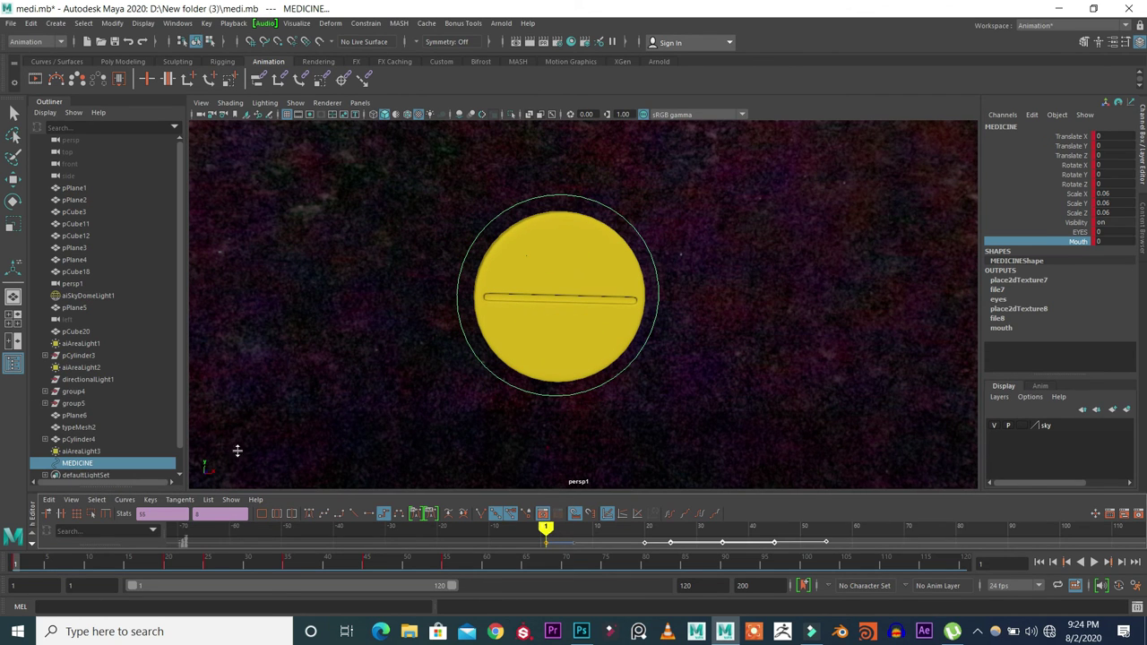
# Activate the Rotate tool, enlarge the docked Graph Editor, and reselect the MEDICINE control
pyautogui.moveTo(439, 327); pyautogui.dragTo(471, 353)
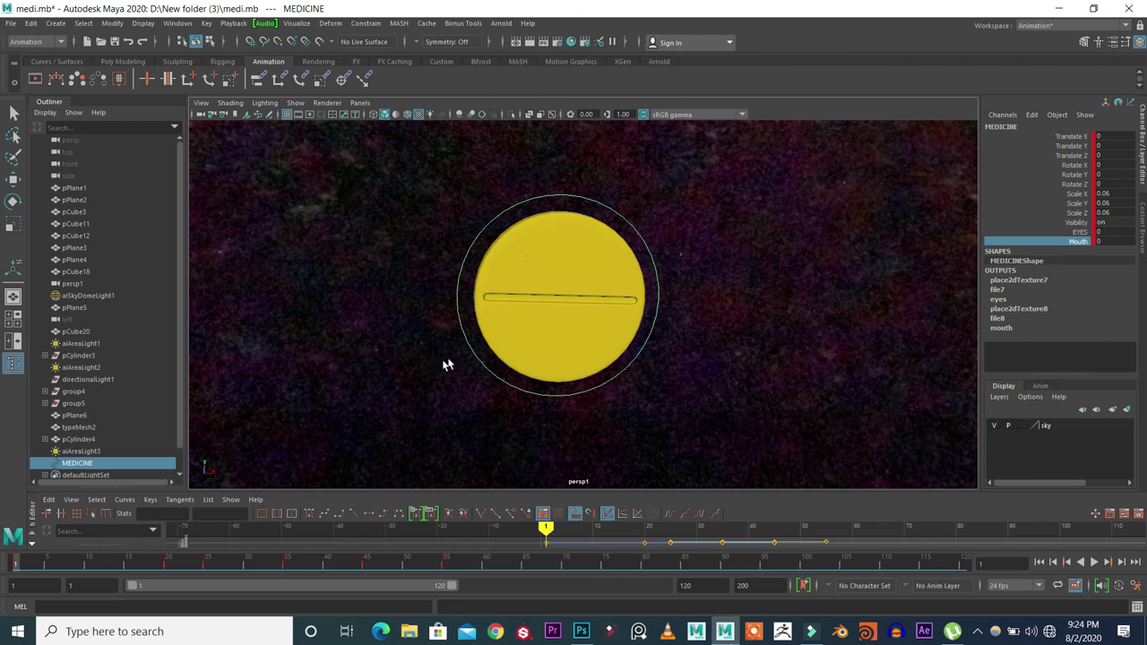
pyautogui.click(408, 486)
pyautogui.press('e')
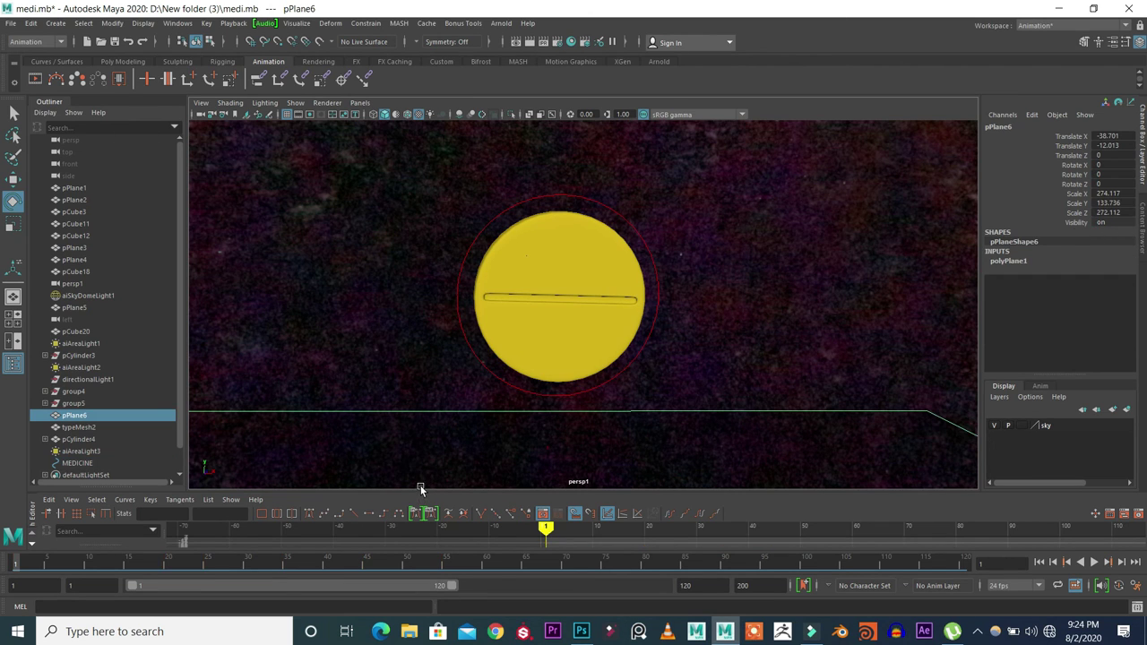
pyautogui.click(421, 487)
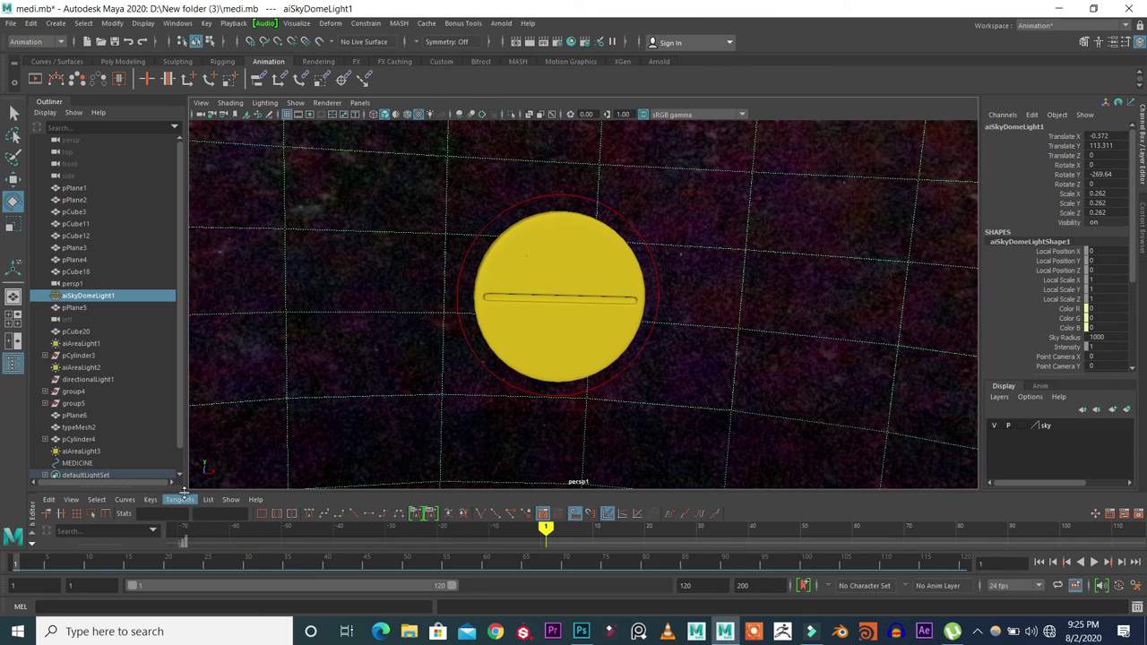
pyautogui.moveTo(187, 492); pyautogui.dragTo(225, 397)
pyautogui.click(460, 219)
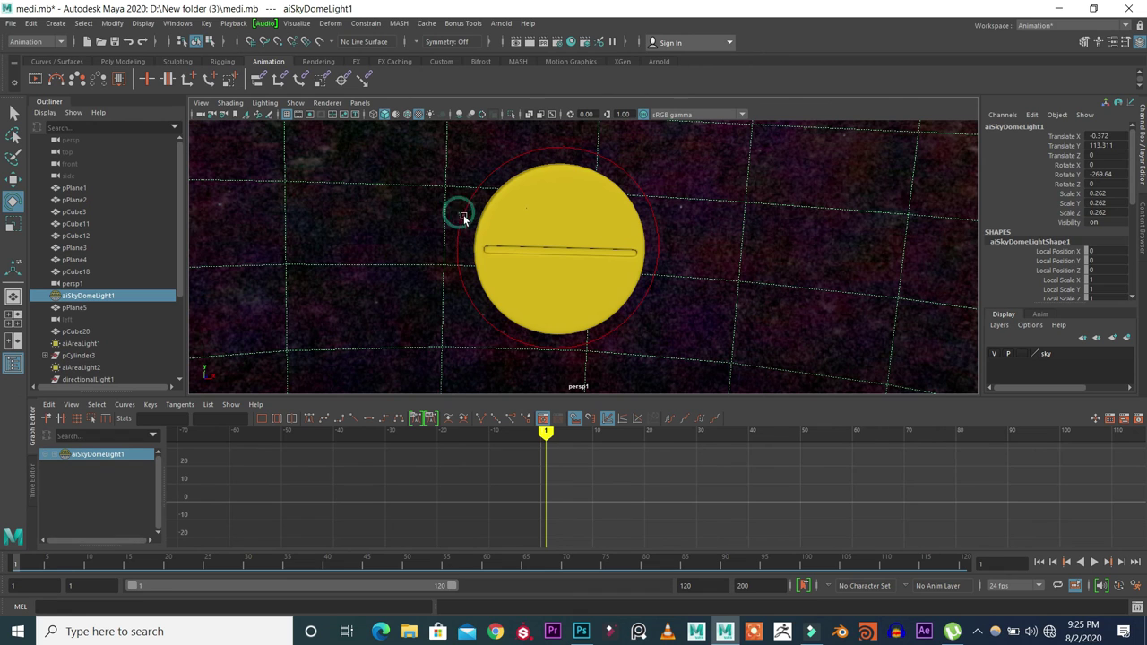
# Isolate MEDICINE's Rotate Y curve, try moving its frame 20 key vertically, and undo the key edit
pyautogui.scroll(-2, 108, 506)
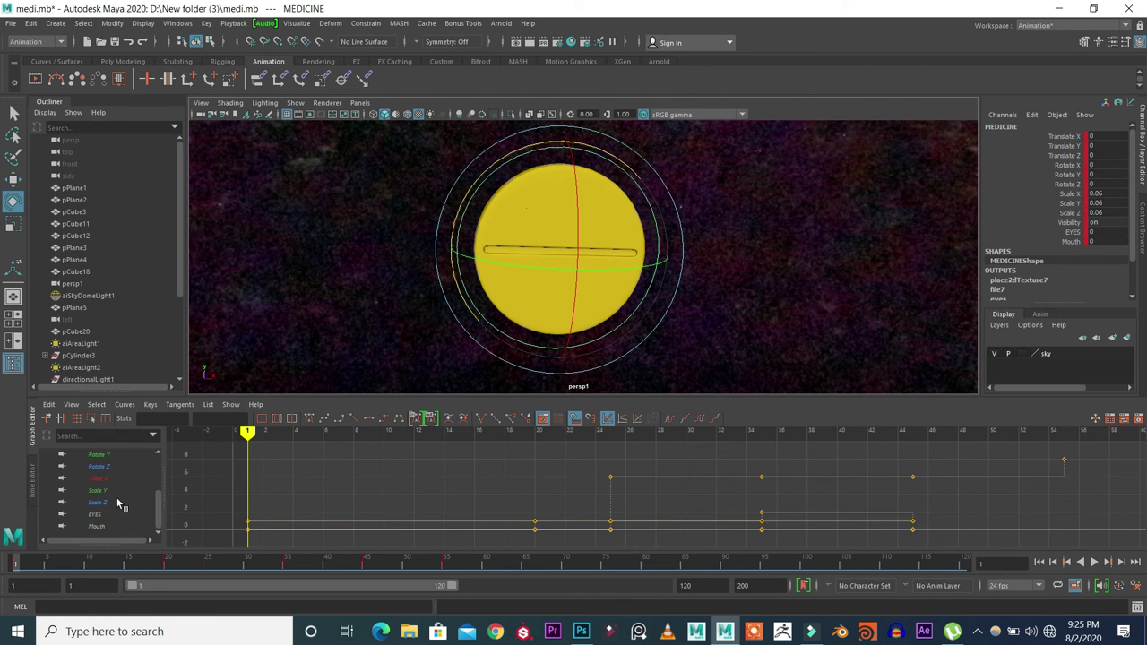
pyautogui.click(101, 455)
pyautogui.scroll(-3, 486, 502)
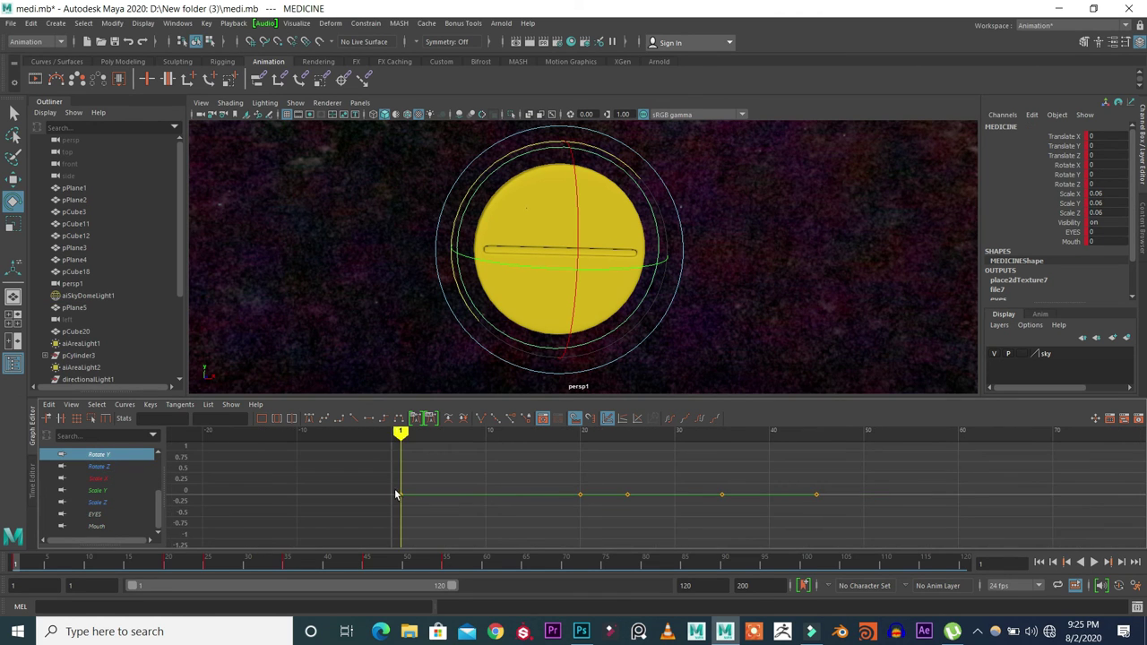
pyautogui.moveTo(525, 469); pyautogui.dragTo(589, 524)
pyautogui.keyDown('alt'); pyautogui.moveTo(525, 525); pyautogui.dragTo(481, 529, button='middle'); pyautogui.keyUp('alt')
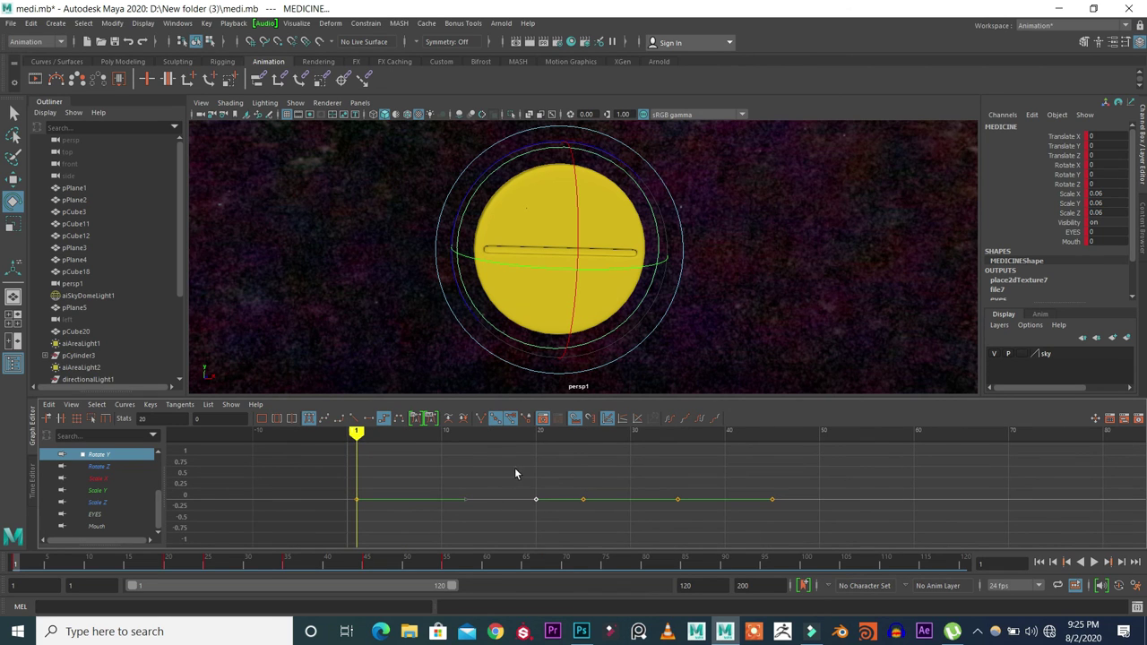
pyautogui.moveTo(515, 473); pyautogui.dragTo(517, 481, button='middle')
pyautogui.hotkey('ctrl', 'z')
pyautogui.click(534, 432)
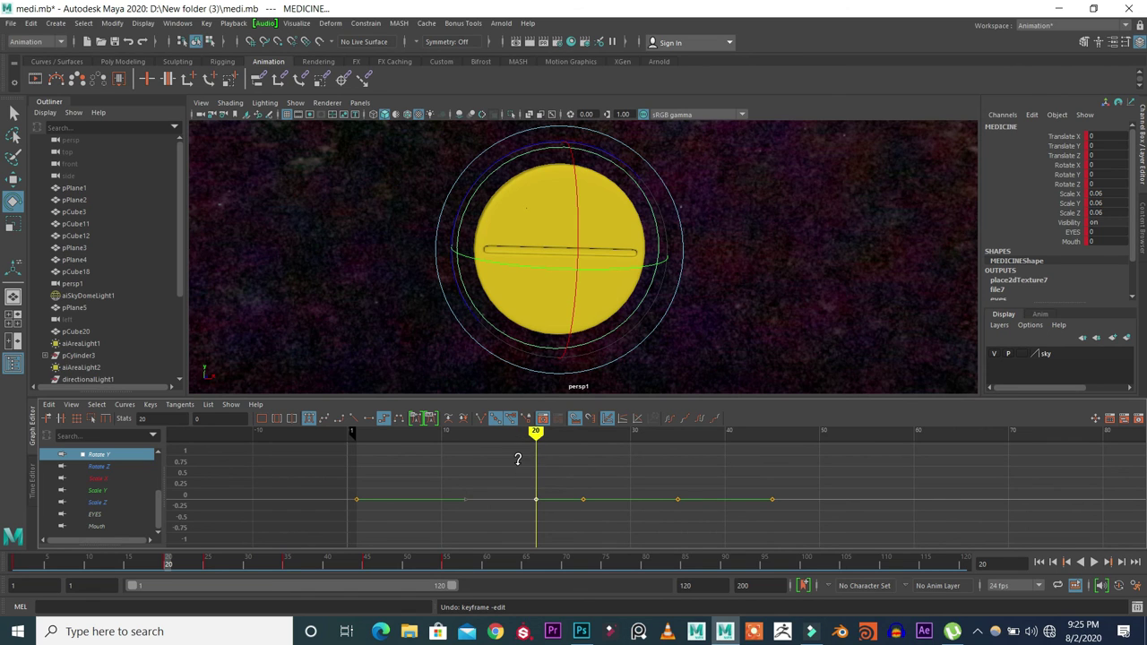
pyautogui.moveTo(517, 459); pyautogui.dragTo(517, 495, button='middle')
pyautogui.press('f')
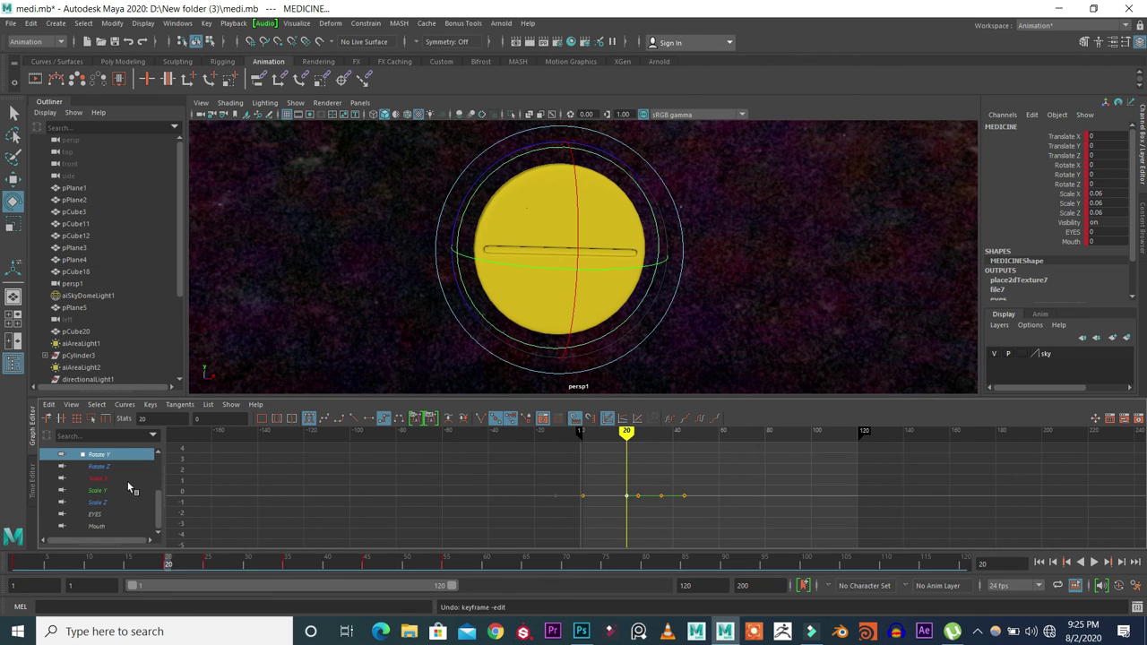
# Apply spline tangents to all keys on MEDICINE's translate, rotate and scale channels, leaving out EYES and Mouth
pyautogui.moveTo(475, 501); pyautogui.dragTo(687, 538)
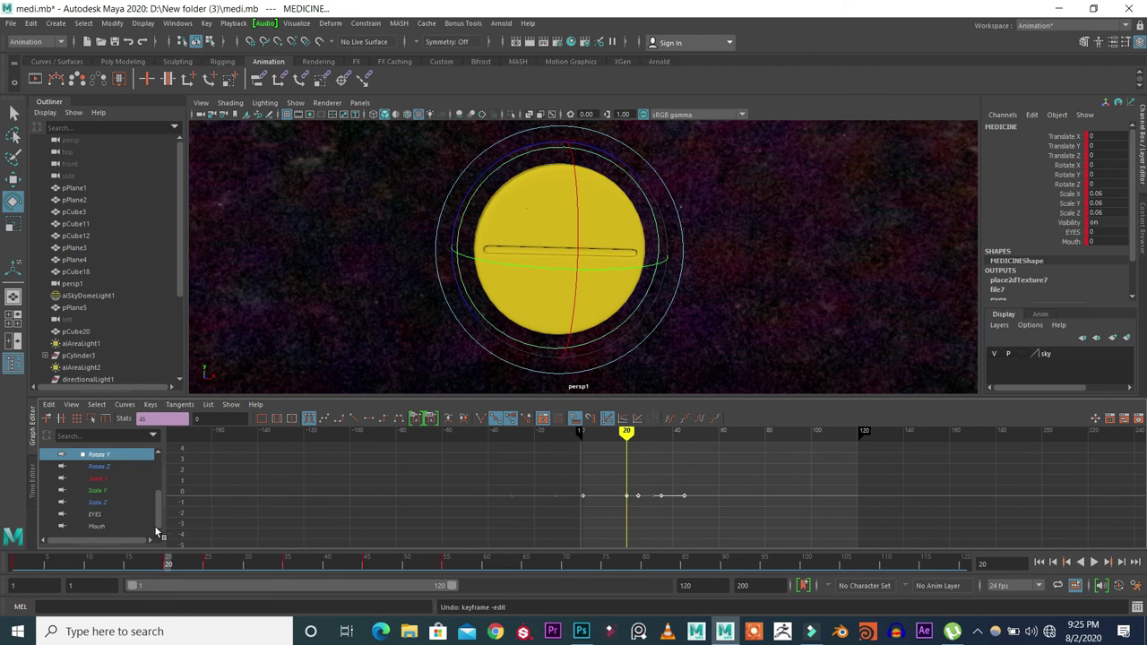
pyautogui.click(107, 502)
pyautogui.scroll(2, 108, 501)
pyautogui.keyDown('shift'); pyautogui.click(113, 476); pyautogui.keyUp('shift')
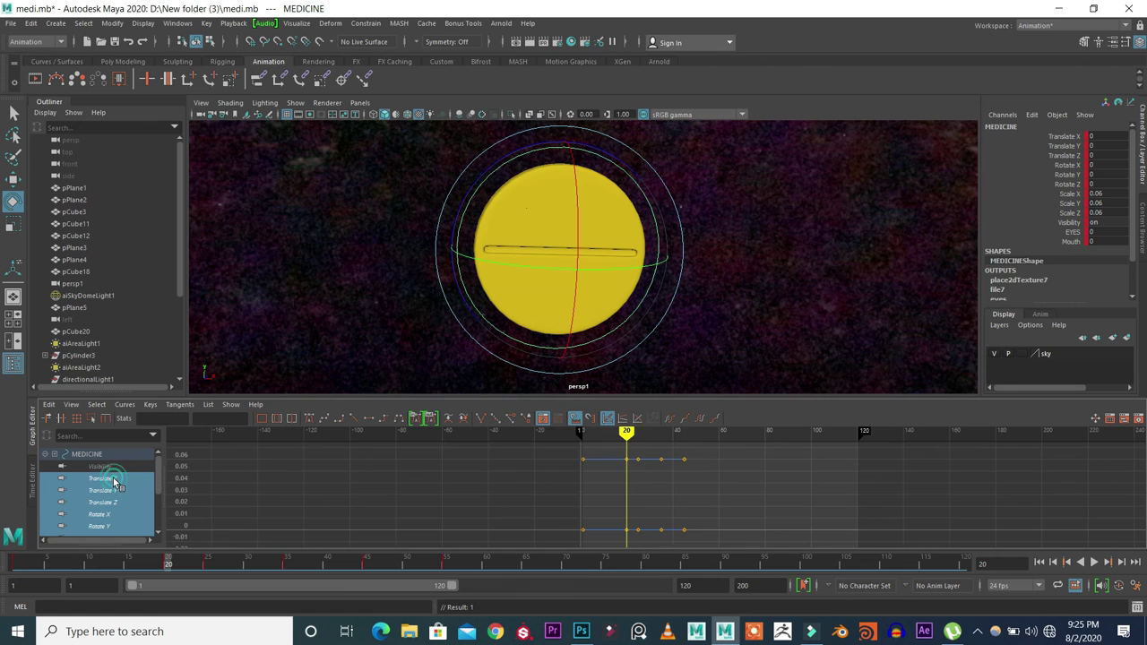
pyautogui.moveTo(542, 454); pyautogui.dragTo(724, 540)
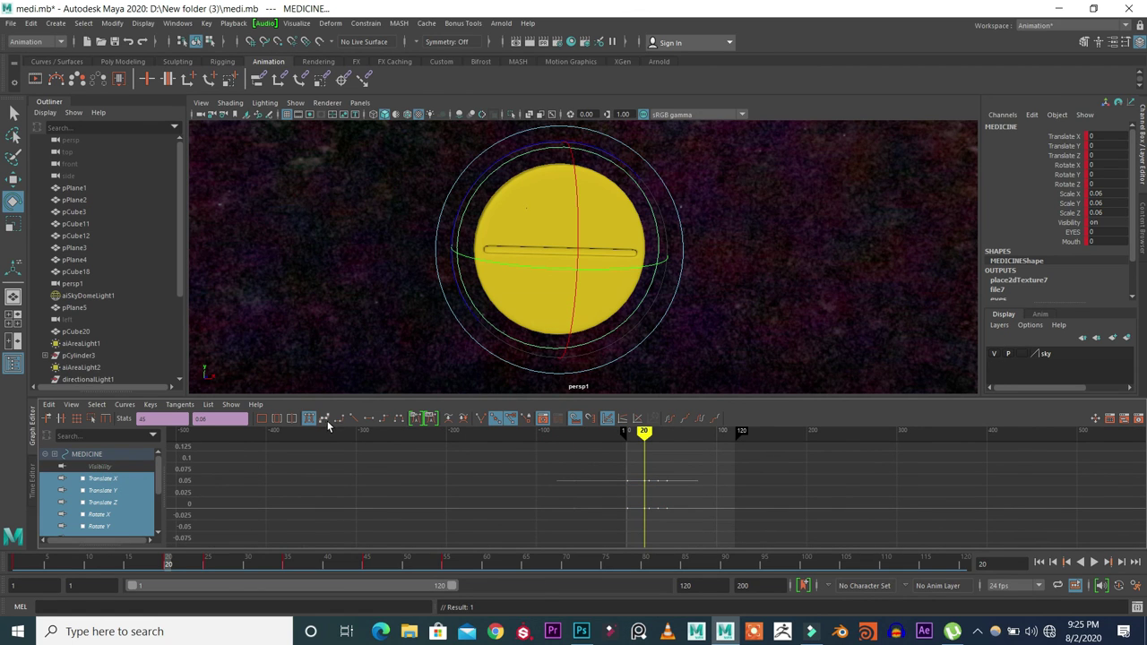
pyautogui.click(325, 418)
pyautogui.click(534, 478)
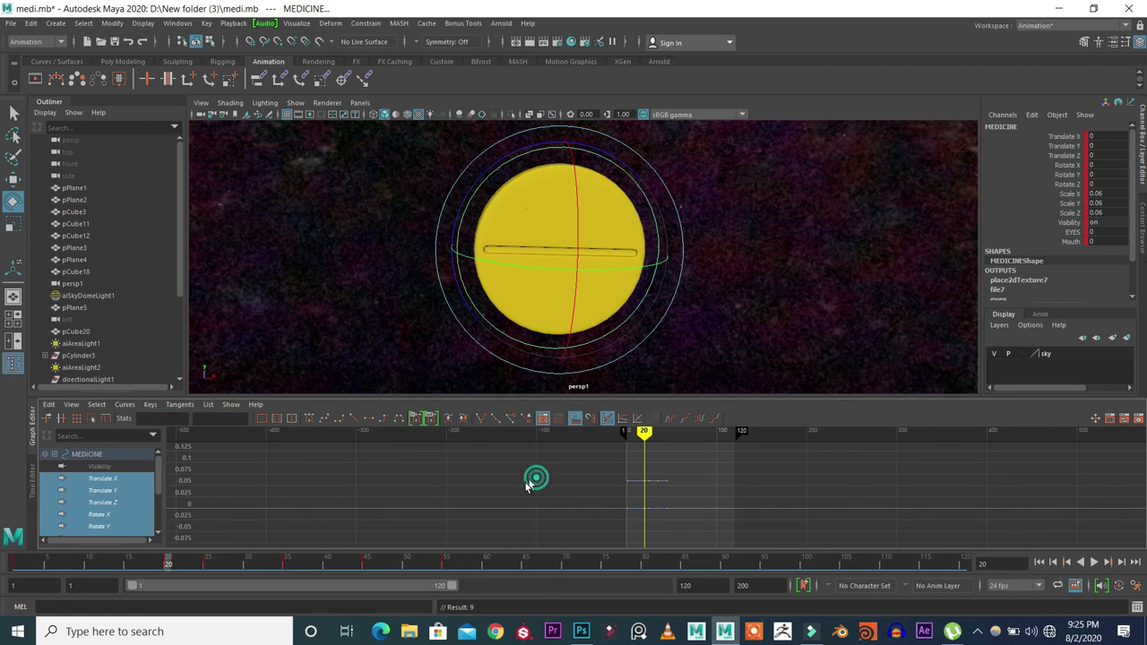
# Isolate MEDICINE's Rotate X curve, try lowering its frame 20 key to about -0.333, and undo the key edit
pyautogui.click(115, 503)
pyautogui.click(108, 514)
pyautogui.press('f')
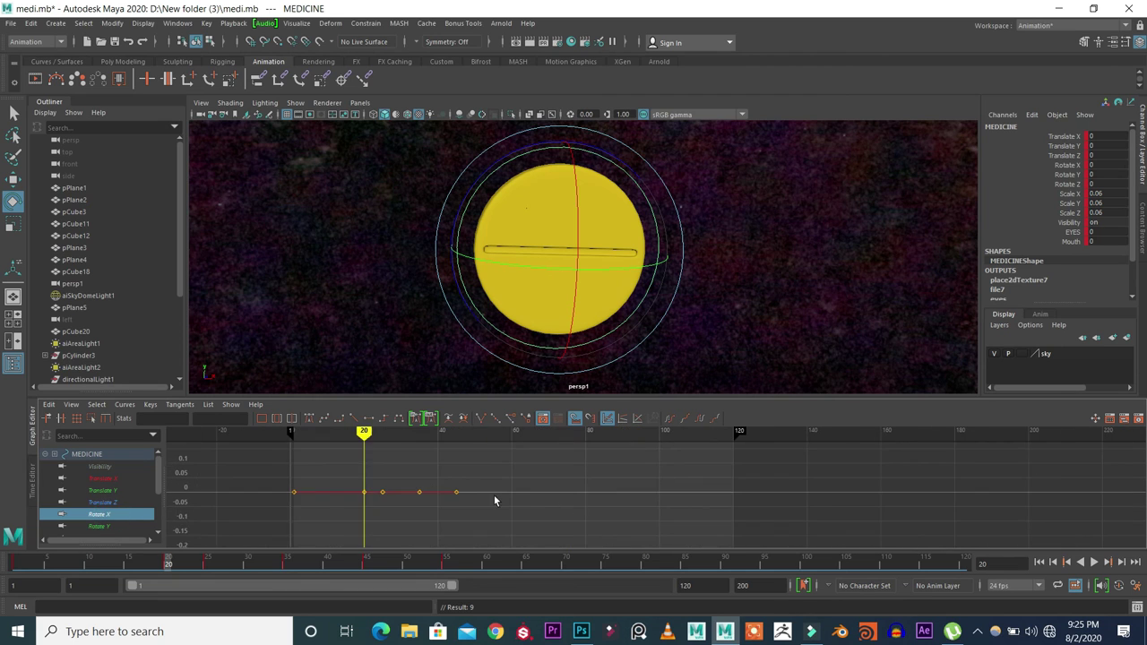
pyautogui.keyDown('alt'); pyautogui.moveTo(432, 498); pyautogui.dragTo(460, 496, button='middle'); pyautogui.keyUp('alt')
pyautogui.moveTo(373, 472); pyautogui.dragTo(398, 508)
pyautogui.moveTo(435, 517); pyautogui.dragTo(456, 610, button='middle')
pyautogui.scroll(-12, 452, 518)
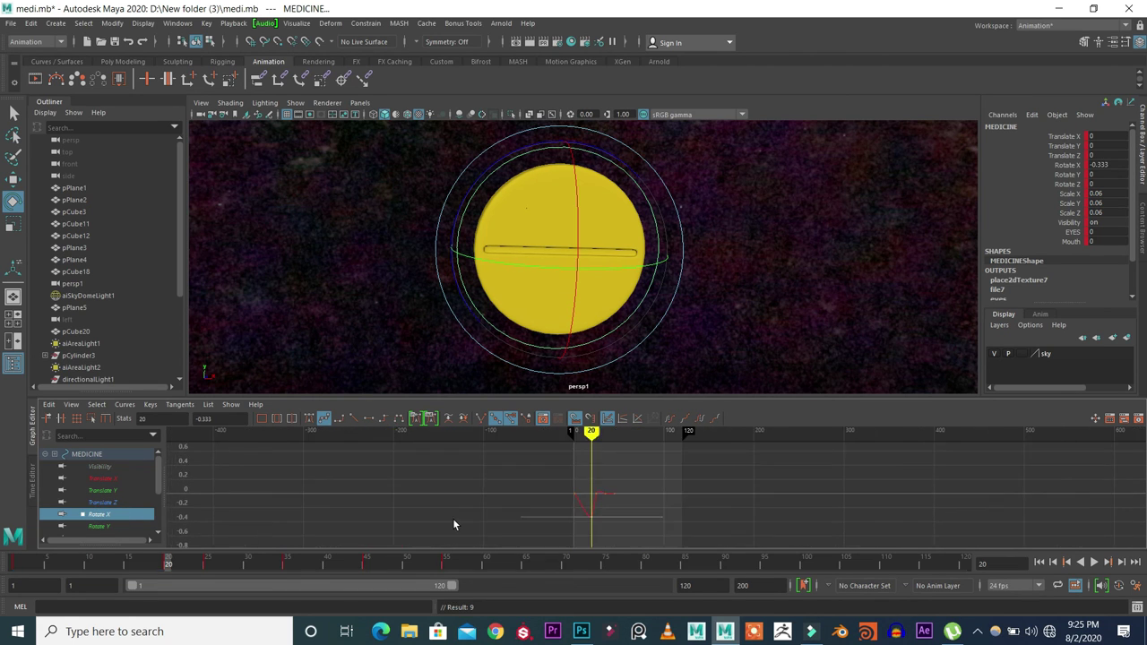
pyautogui.keyDown('shift'); pyautogui.moveTo(461, 522); pyautogui.dragTo(448, 393, button='middle'); pyautogui.keyUp('shift')
pyautogui.hotkey('ctrl', 'z')
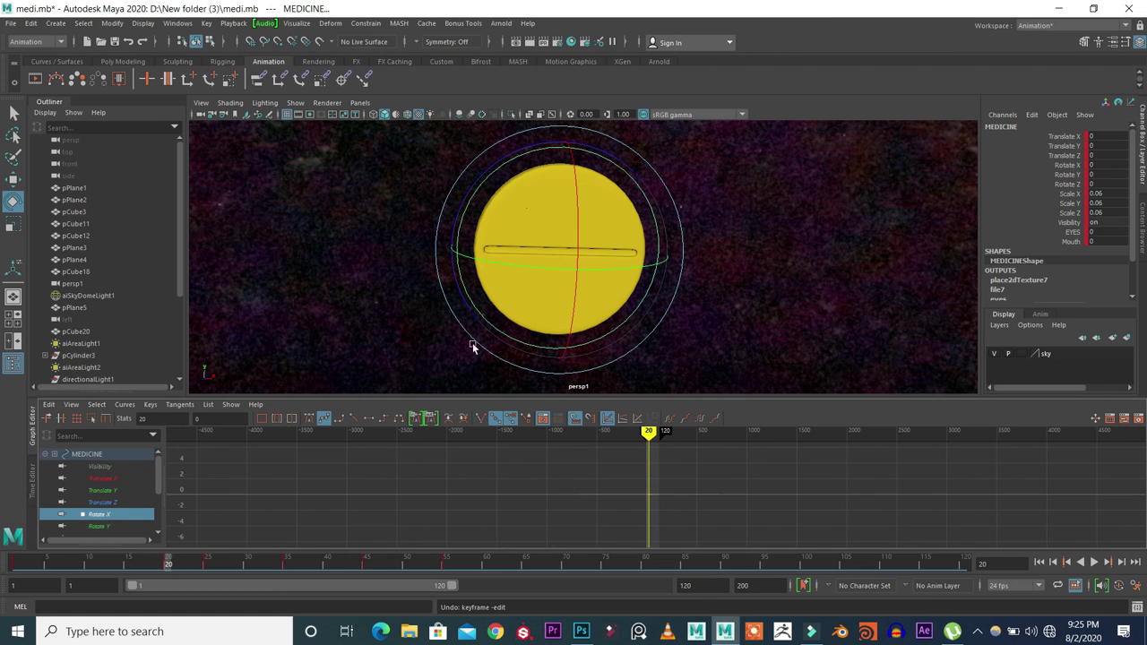
# At frame 25, tilt MEDICINE to a Rotate X of about -19.01, key all its channels, and scrub to frame 35
pyautogui.moveTo(158, 565); pyautogui.dragTo(206, 563)
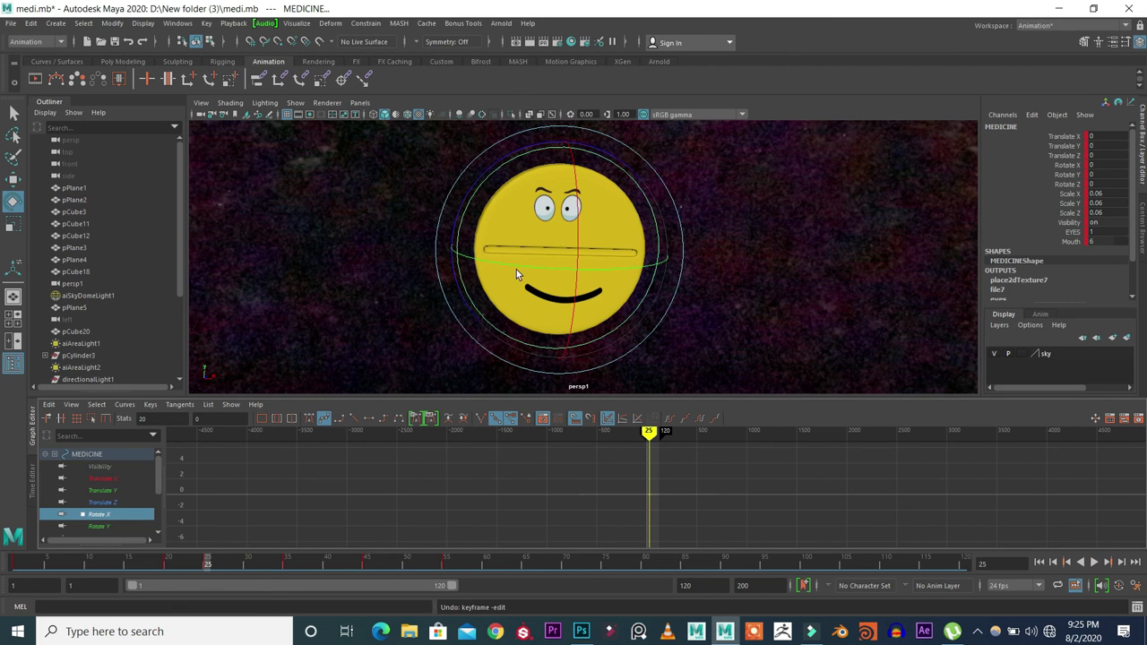
pyautogui.moveTo(516, 270)
pyautogui.mouseDown()
pyautogui.moveTo(497, 267)
pyautogui.moveTo(526, 268)
pyautogui.mouseUp()
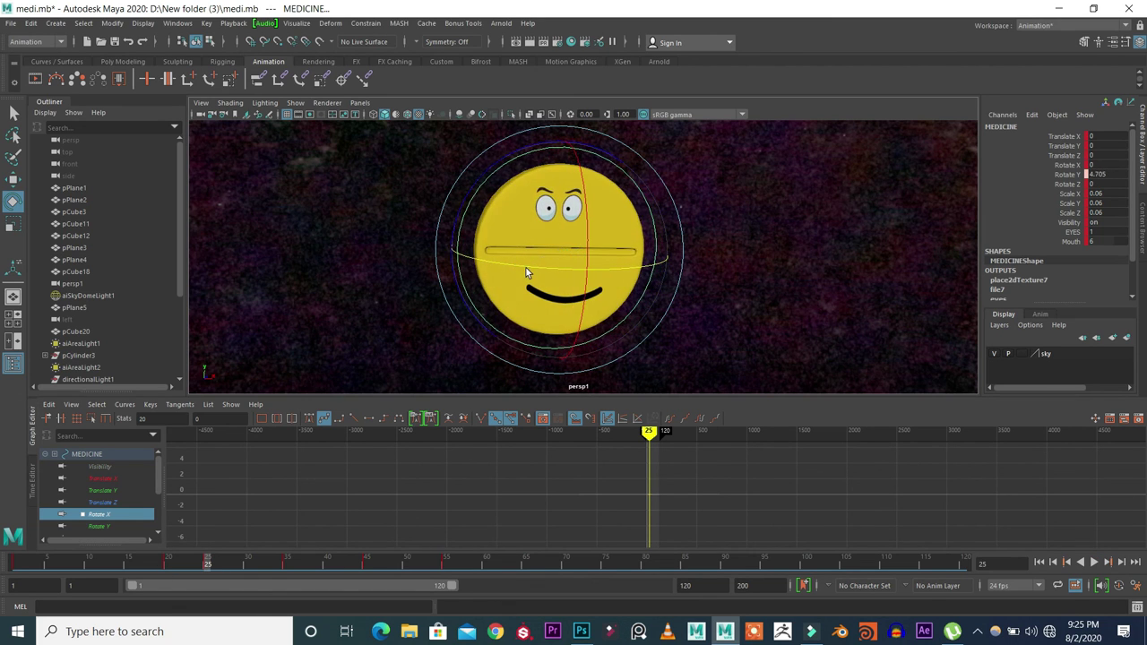
pyautogui.hotkey('ctrl', 'z')
pyautogui.moveTo(207, 562)
pyautogui.mouseDown()
pyautogui.moveTo(163, 559)
pyautogui.moveTo(207, 563)
pyautogui.mouseUp()
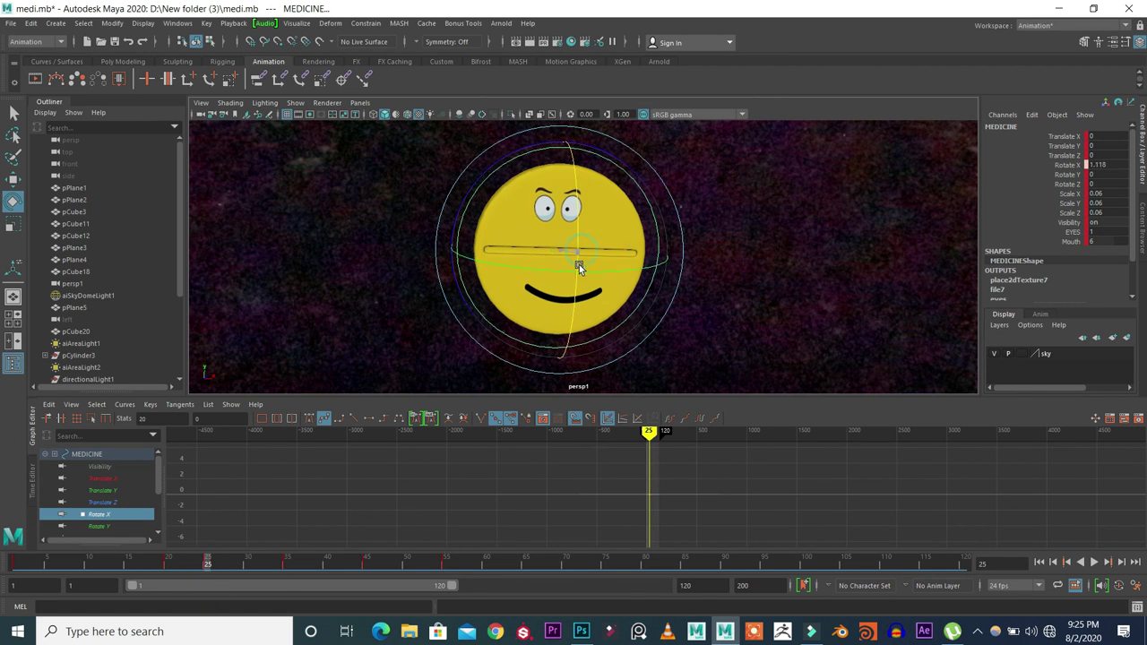
pyautogui.moveTo(579, 264); pyautogui.dragTo(502, 340)
pyautogui.press('s')
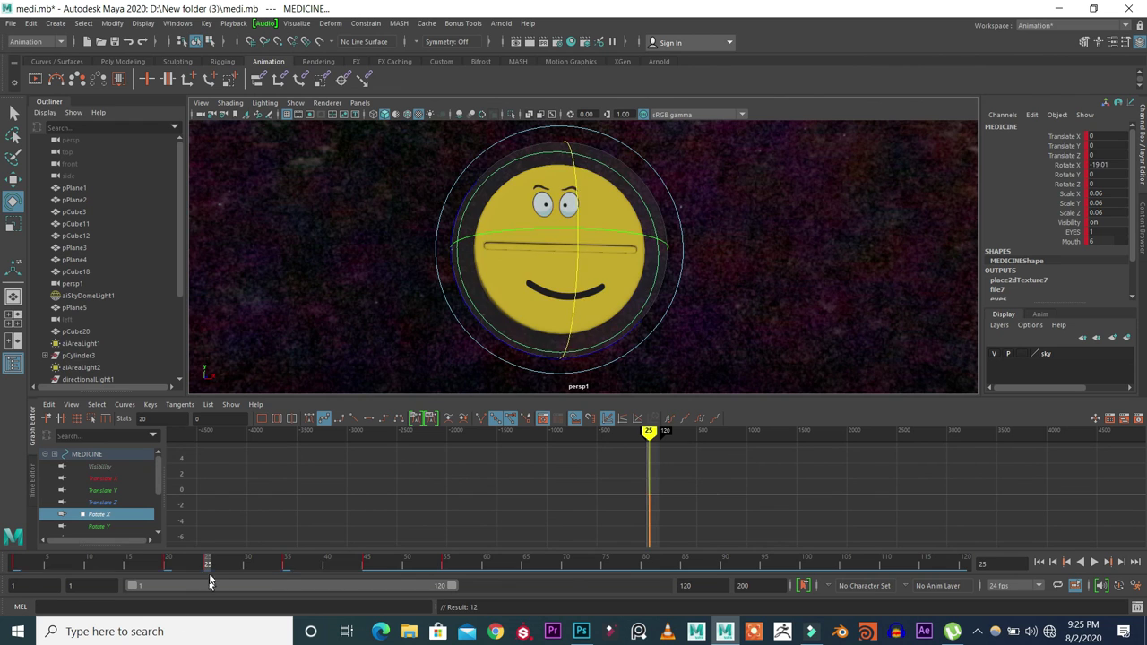
pyautogui.moveTo(209, 563); pyautogui.dragTo(287, 563)
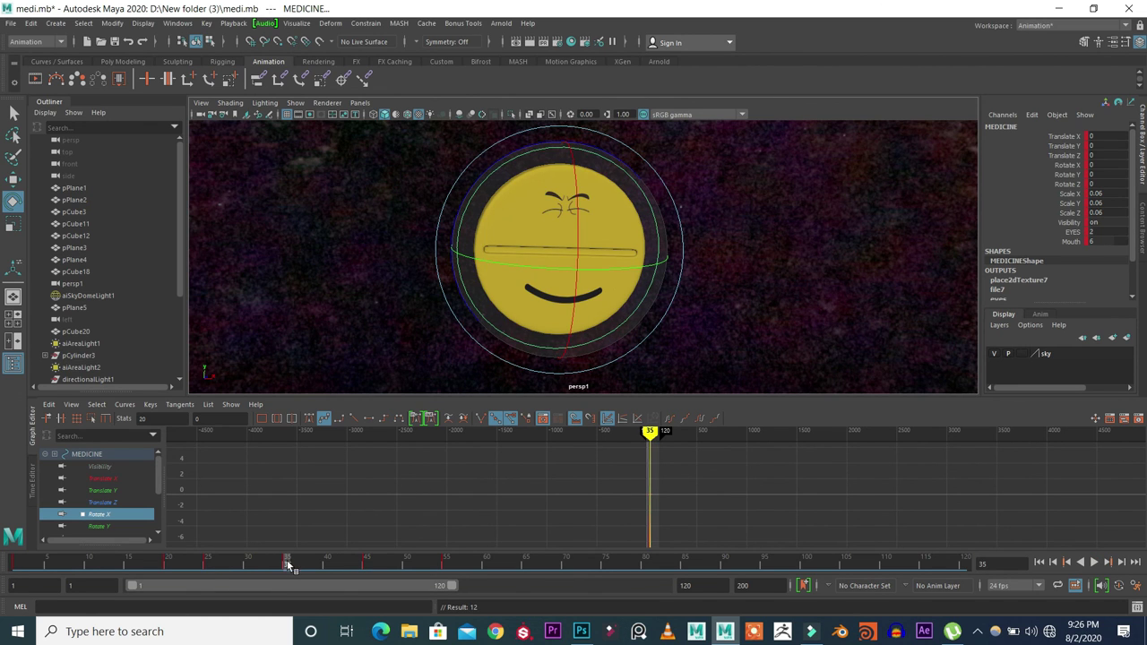
# Turn MEDICINE slightly about its Y axis at frame 35 and play the animation from frame 1 to review it
pyautogui.moveTo(550, 270)
pyautogui.mouseDown()
pyautogui.moveTo(514, 265)
pyautogui.moveTo(530, 269)
pyautogui.mouseUp()
pyautogui.click(367, 564)
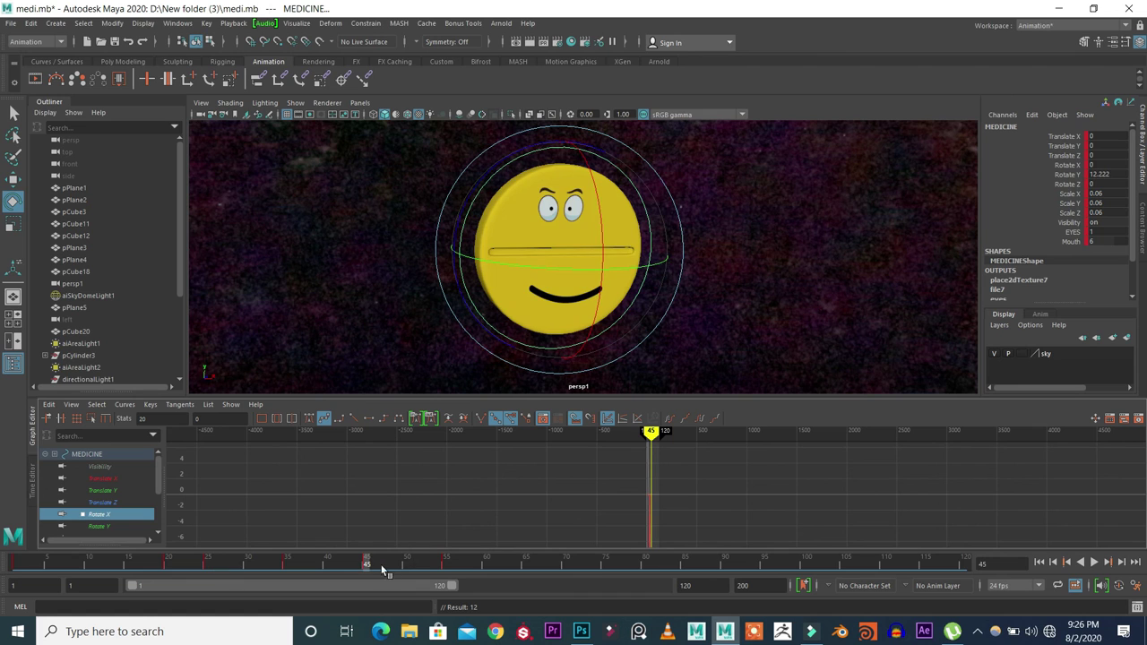
pyautogui.moveTo(382, 569); pyautogui.dragTo(7, 521)
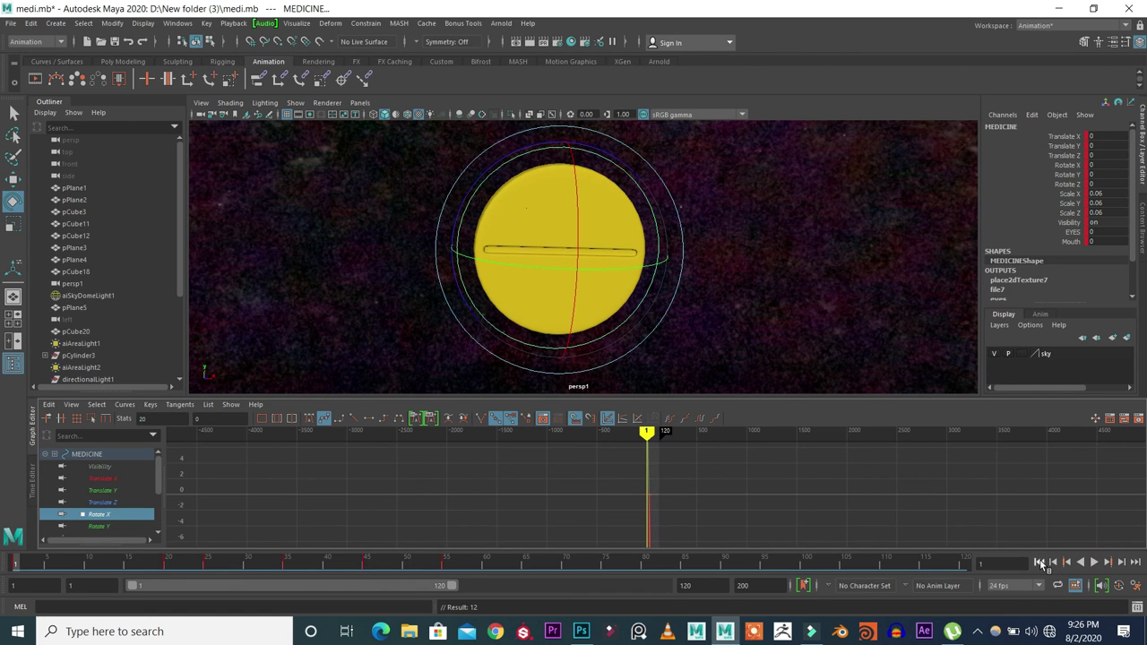
pyautogui.click(1094, 561)
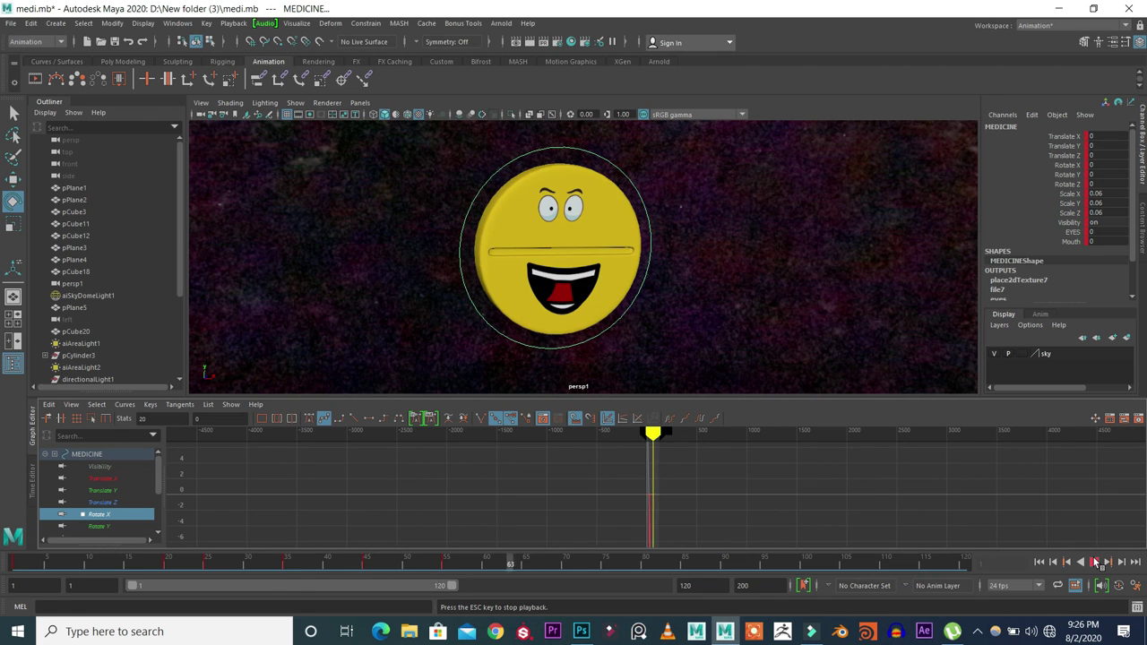
pyautogui.click(1094, 562)
# At frame 55, set MEDICINE's EYES attribute to 7 and key only that channel
pyautogui.moveTo(365, 565); pyautogui.dragTo(446, 569)
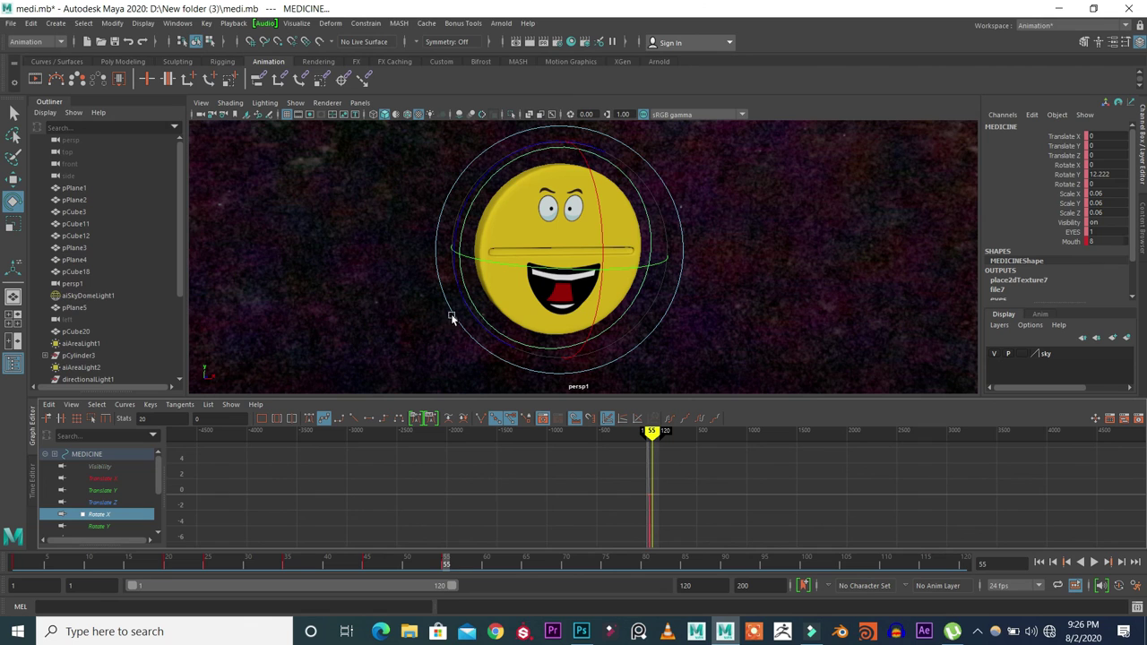
pyautogui.click(1066, 232)
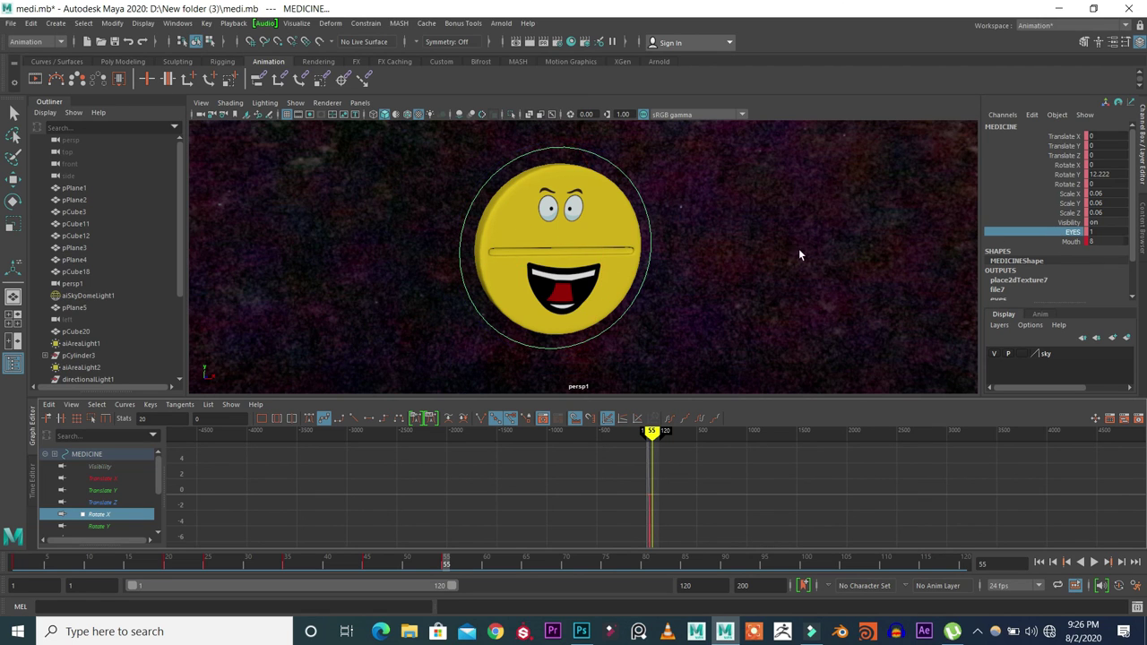
pyautogui.moveTo(798, 248); pyautogui.dragTo(834, 254, button='middle')
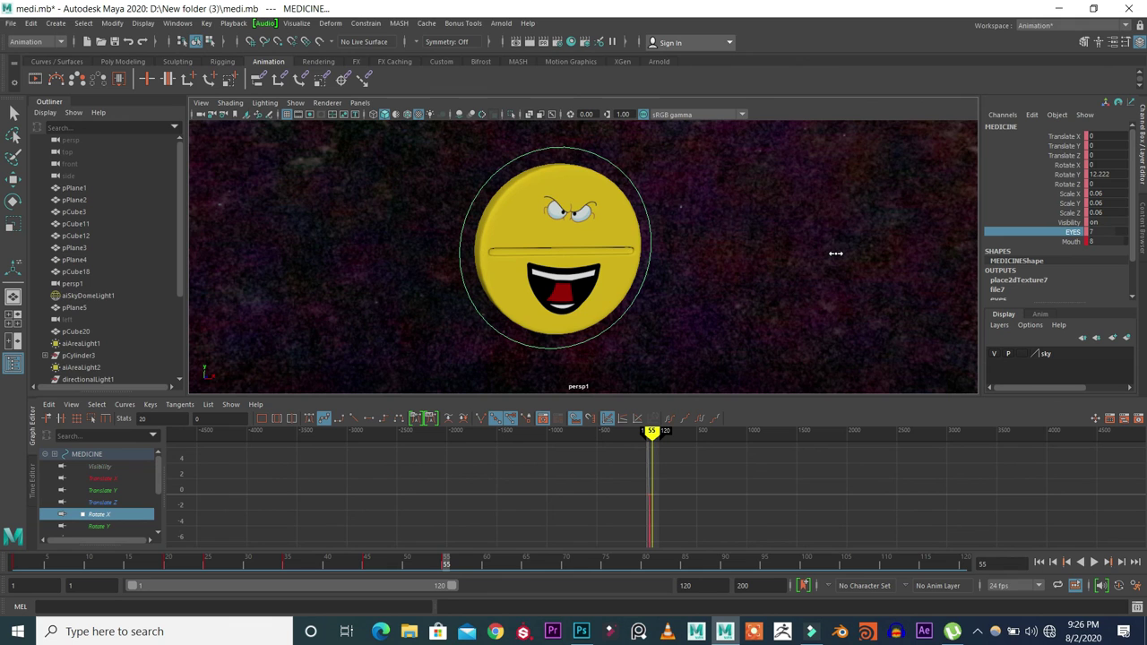
pyautogui.rightClick(1073, 238)
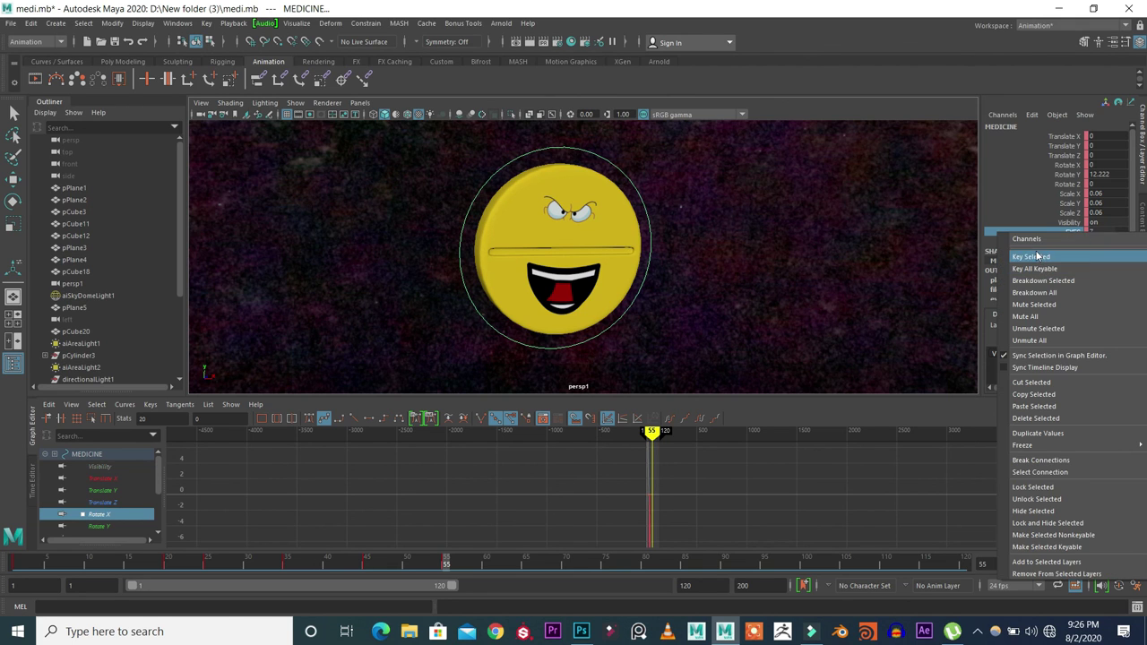
pyautogui.click(1039, 257)
# Scrub between frames 45 and 55, then replay the animation from frame 1 to check the eye change
pyautogui.moveTo(365, 565); pyautogui.dragTo(446, 566)
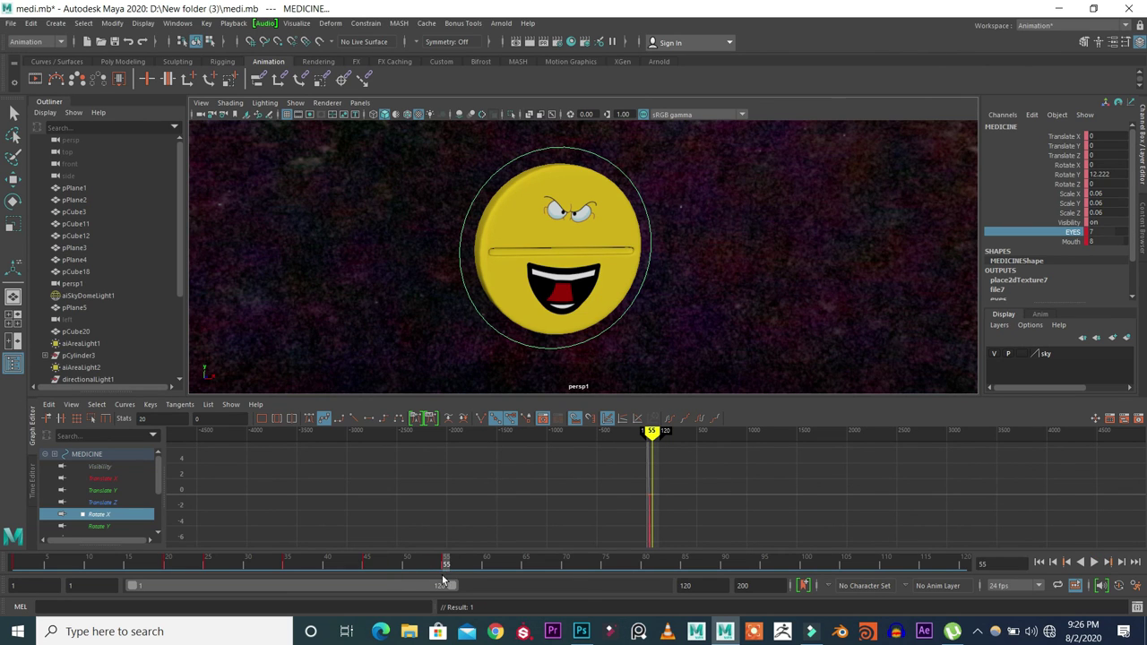
pyautogui.click(14, 562)
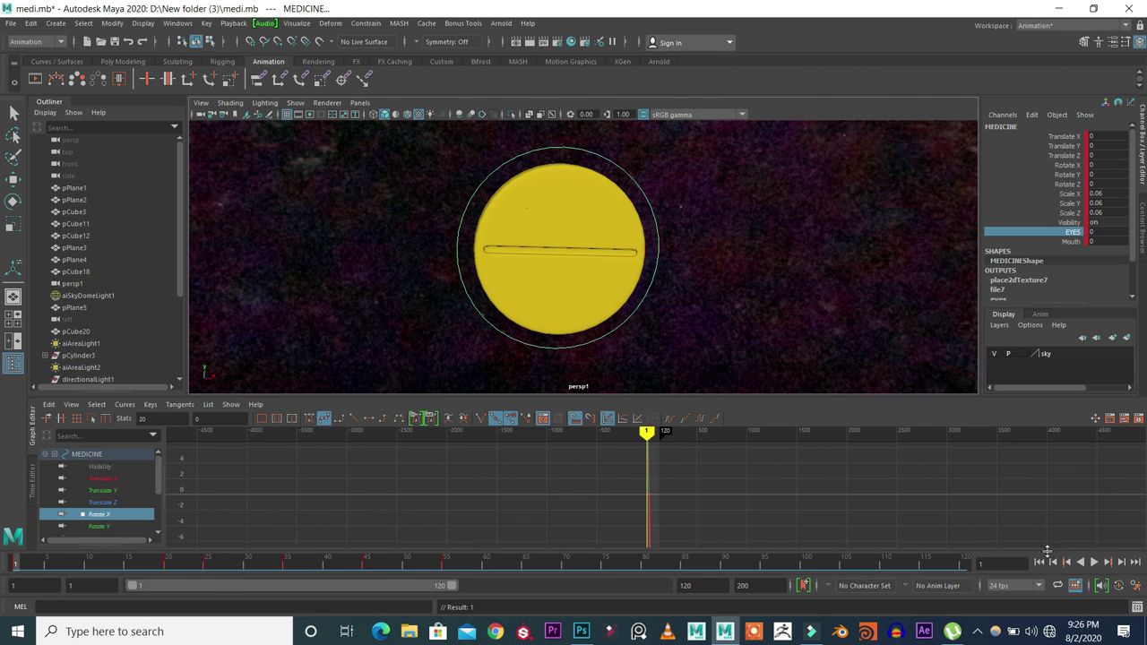
pyautogui.click(1093, 562)
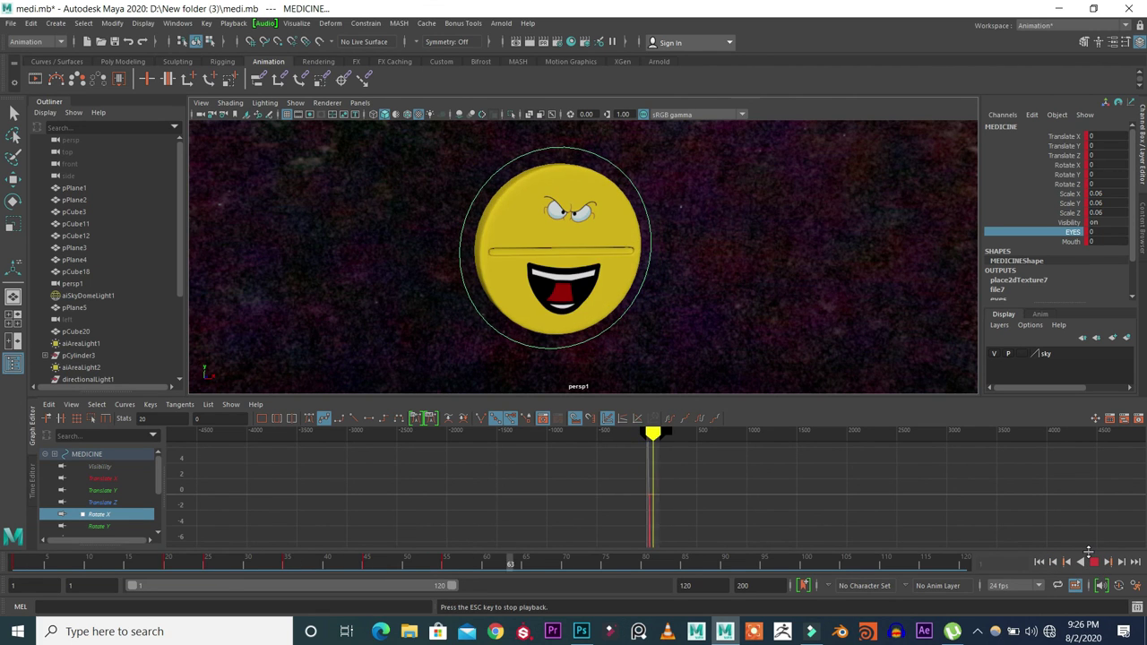
pyautogui.click(1091, 562)
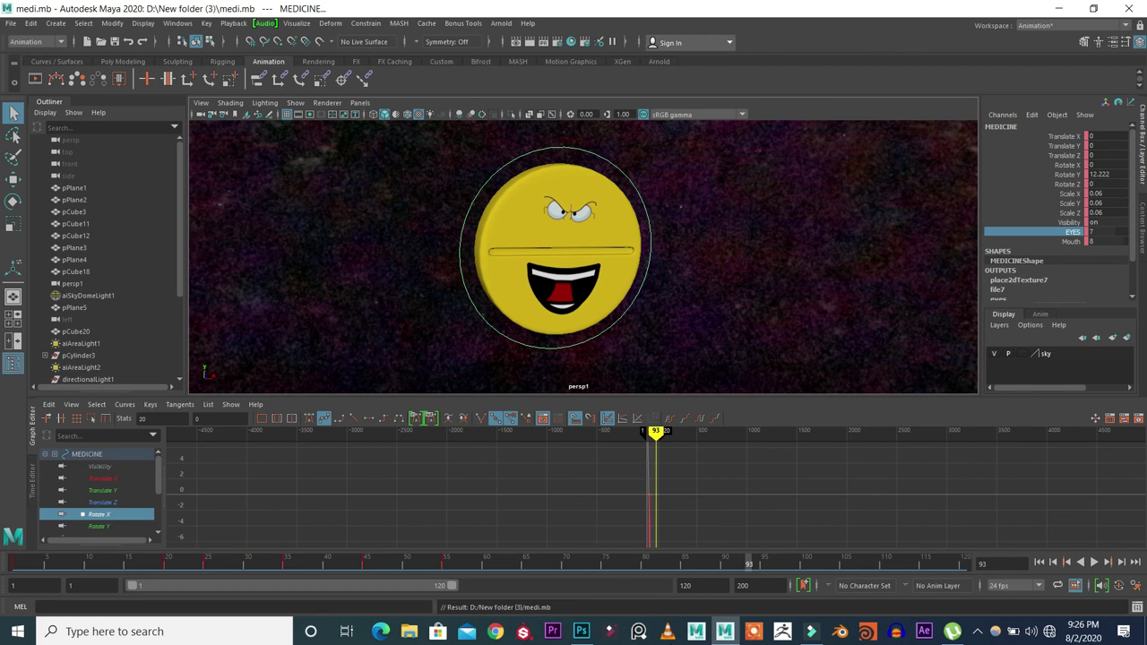
# Save the Maya scene medi.mb and switch to Wondershare Filmora9
pyautogui.click(810, 633)
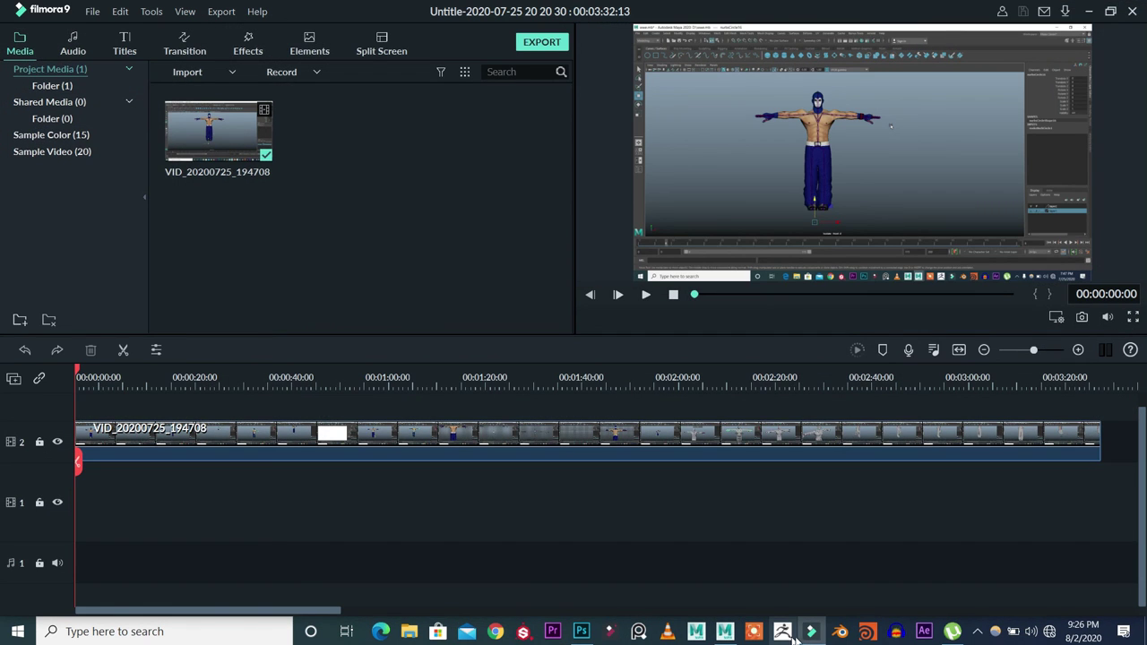